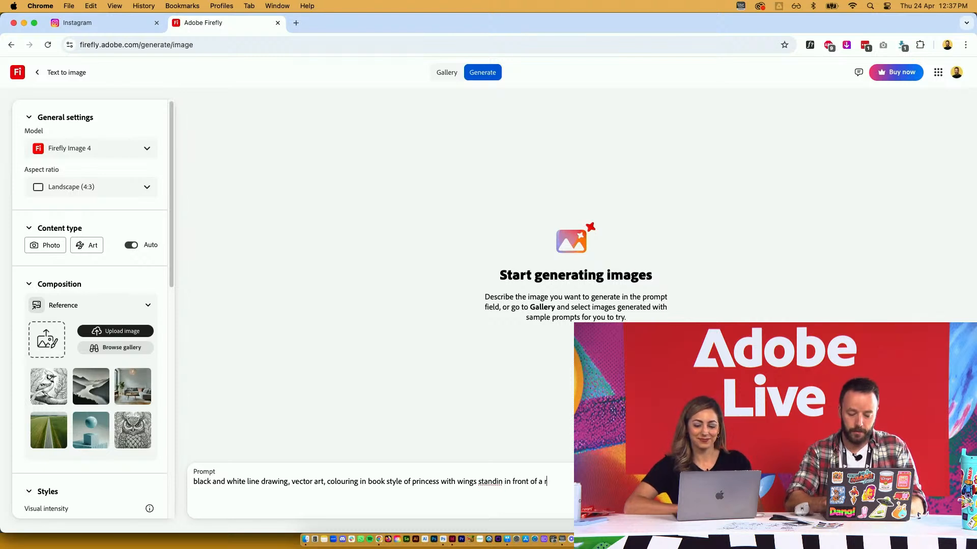
Correct 'standin' to 'standing' in the prompt and generate four princess line drawings
click(504, 482)
text(g)
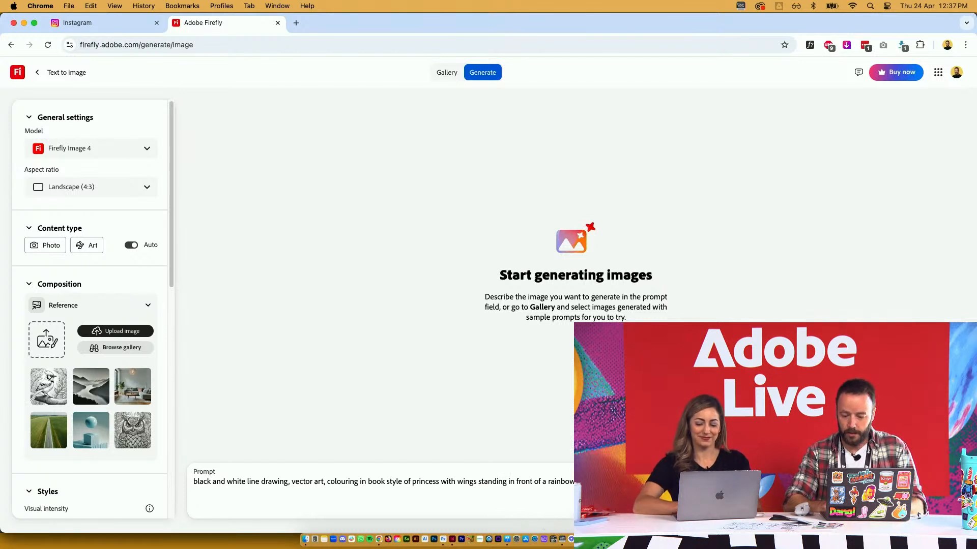
key(Return)
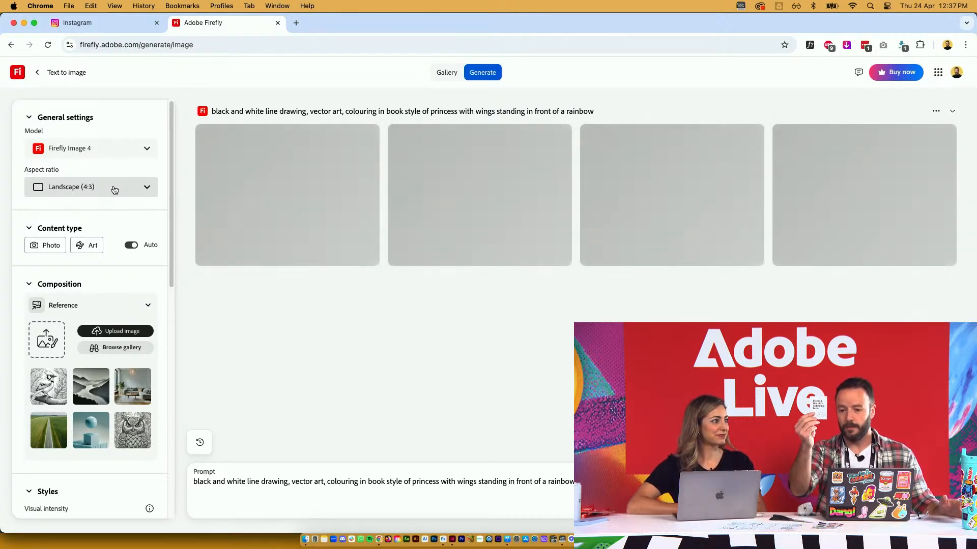
Set the aspect ratio to Portrait (3:4) and reveal the Techniques style presets
click(114, 189)
click(102, 257)
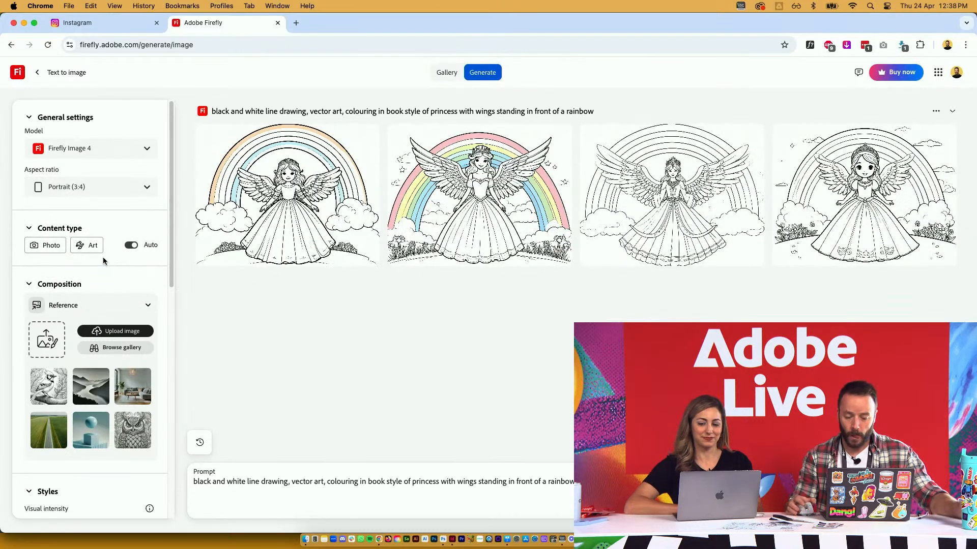
scroll(110, 221, down, 2)
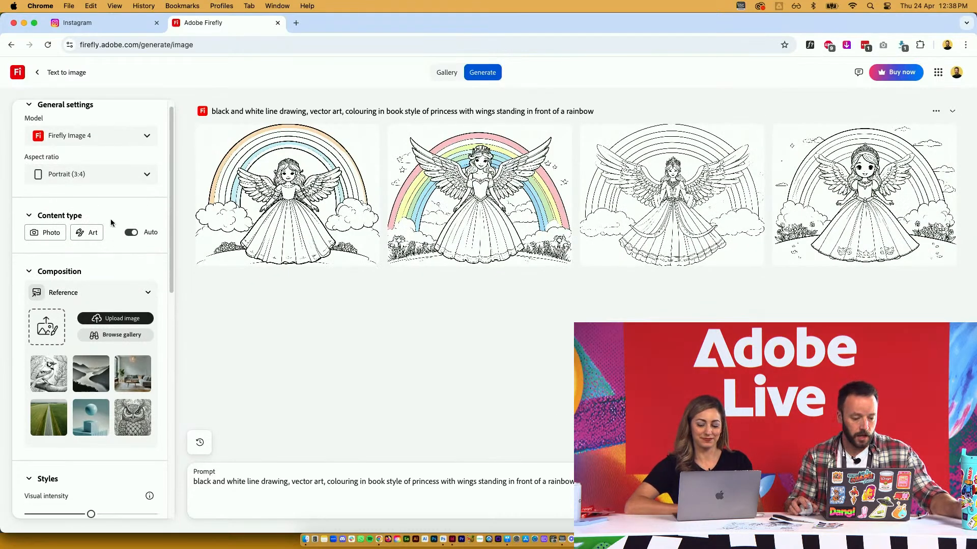
scroll(111, 223, down, 5)
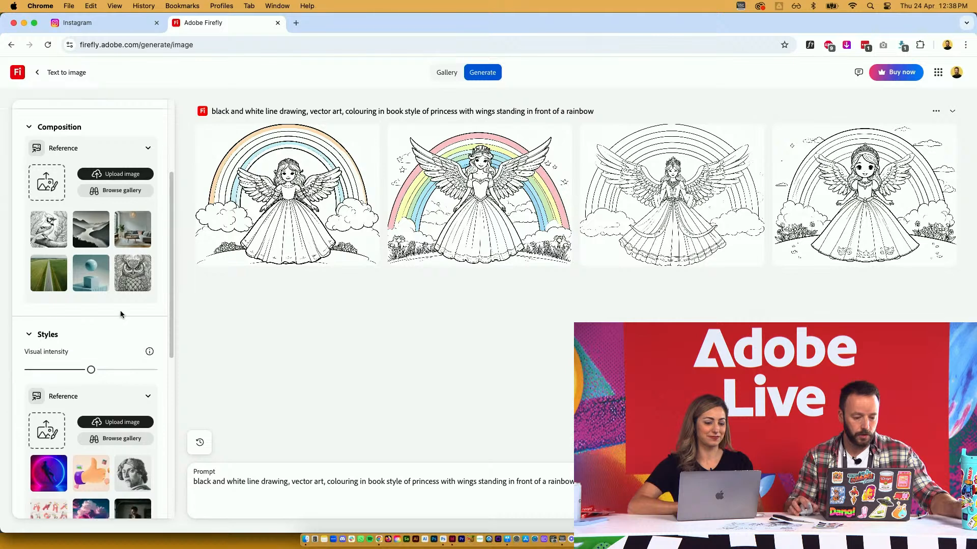
scroll(108, 309, down, 5)
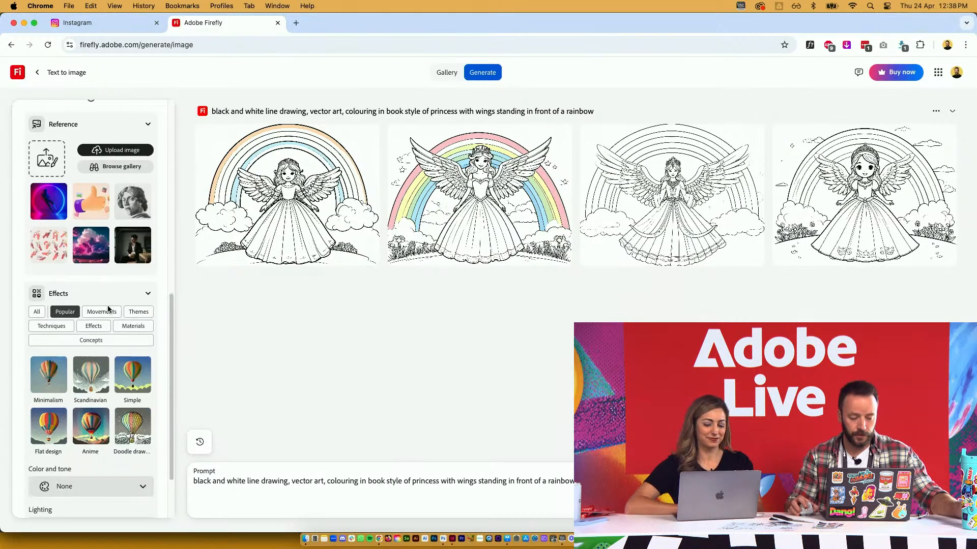
click(63, 249)
Add the Bold lines and Line drawing techniques and set Color and tone to Black and white
click(89, 304)
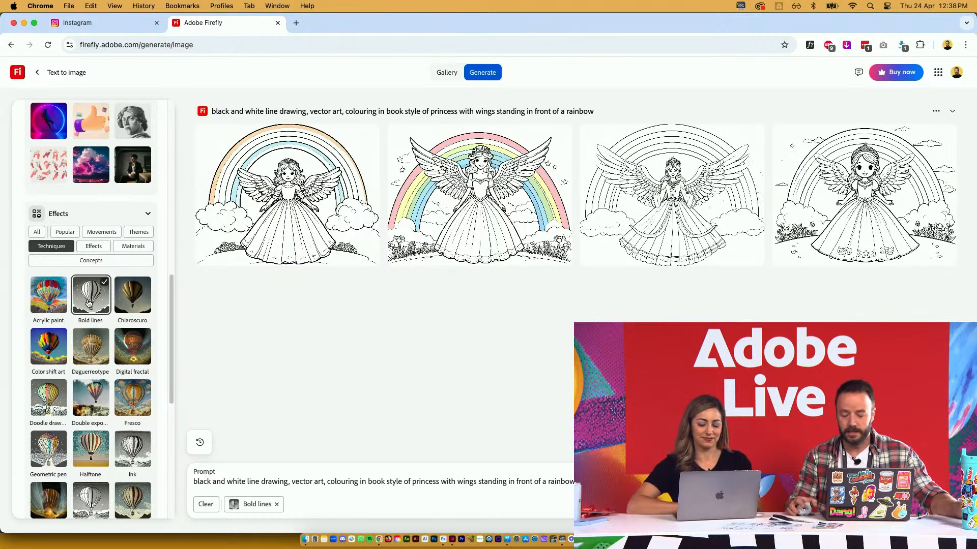
scroll(91, 300, down, 3)
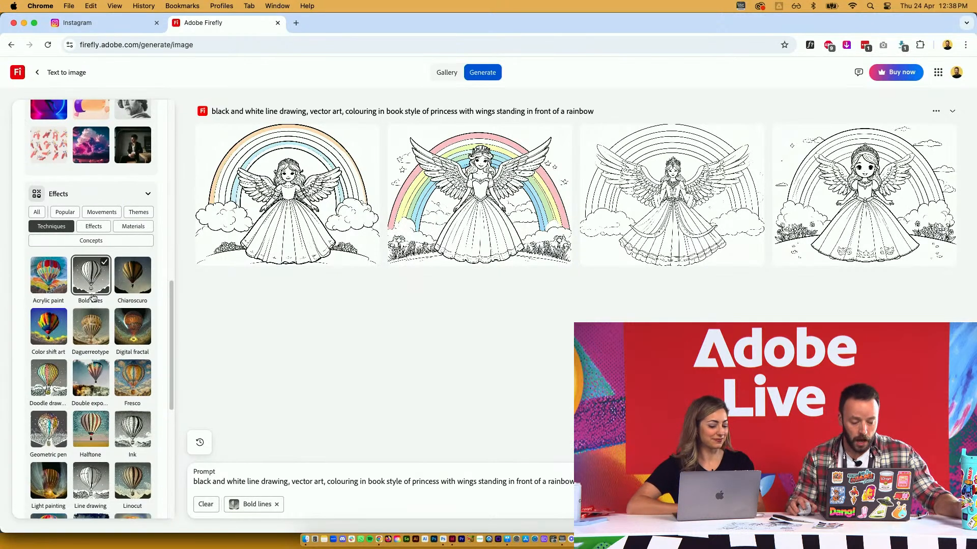
click(84, 413)
scroll(107, 336, down, 10)
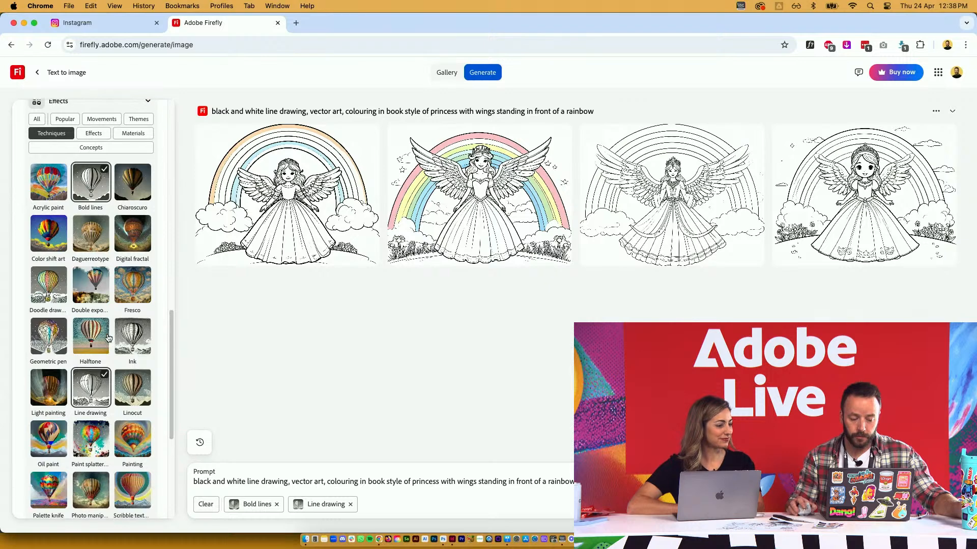
click(116, 405)
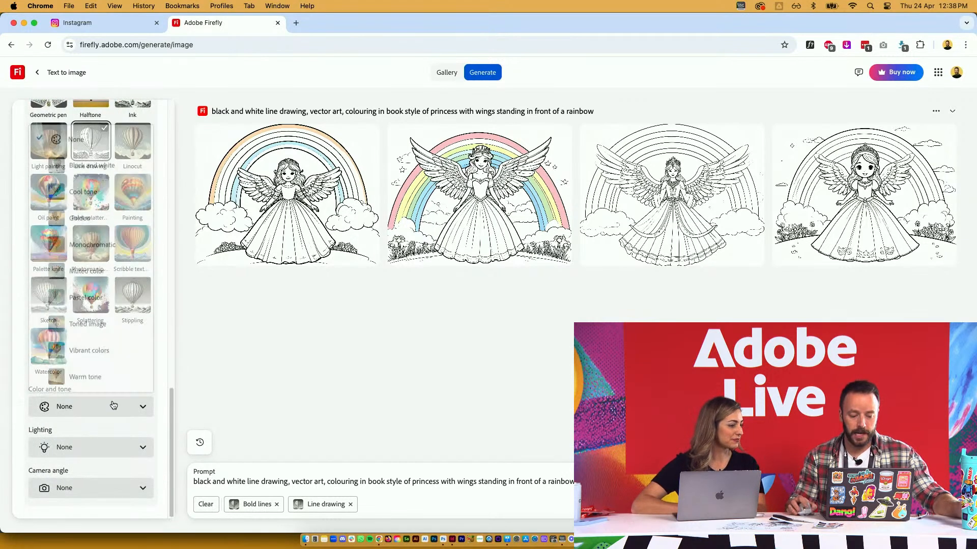
click(136, 166)
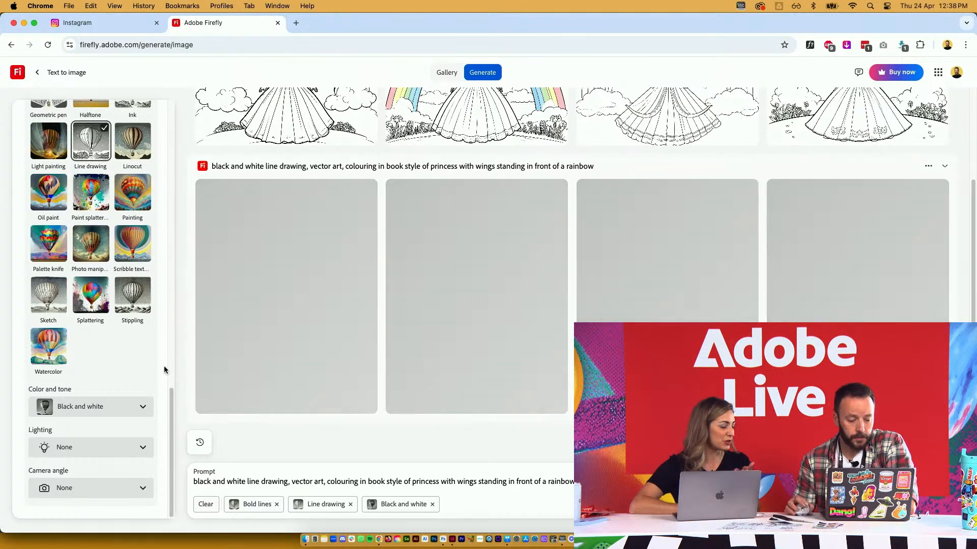
scroll(144, 363, up, 5)
scroll(135, 363, up, 10)
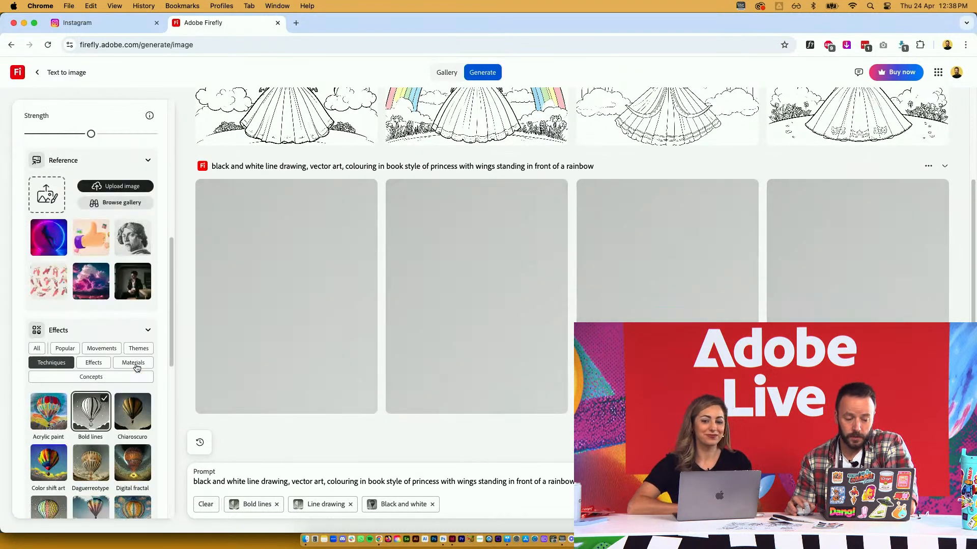
scroll(136, 364, up, 1)
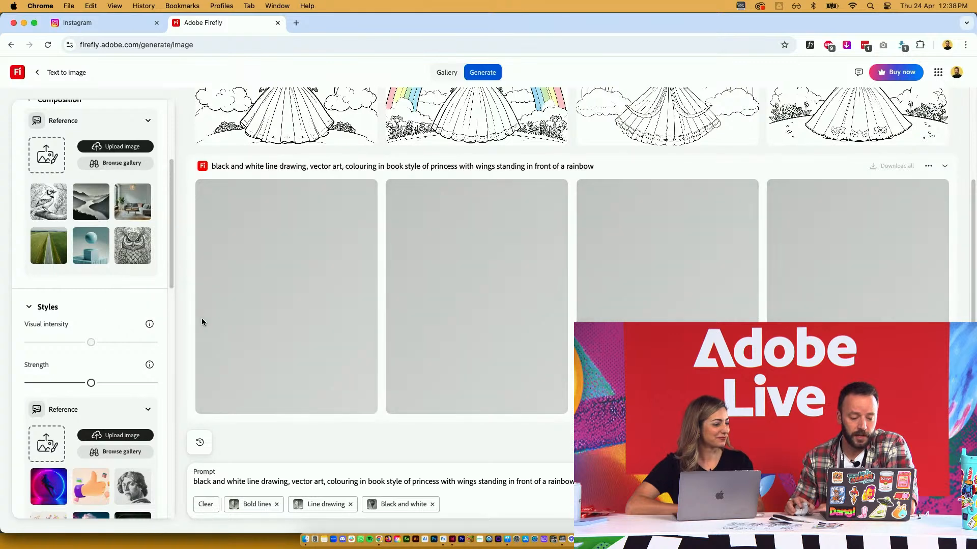
scroll(140, 338, up, 5)
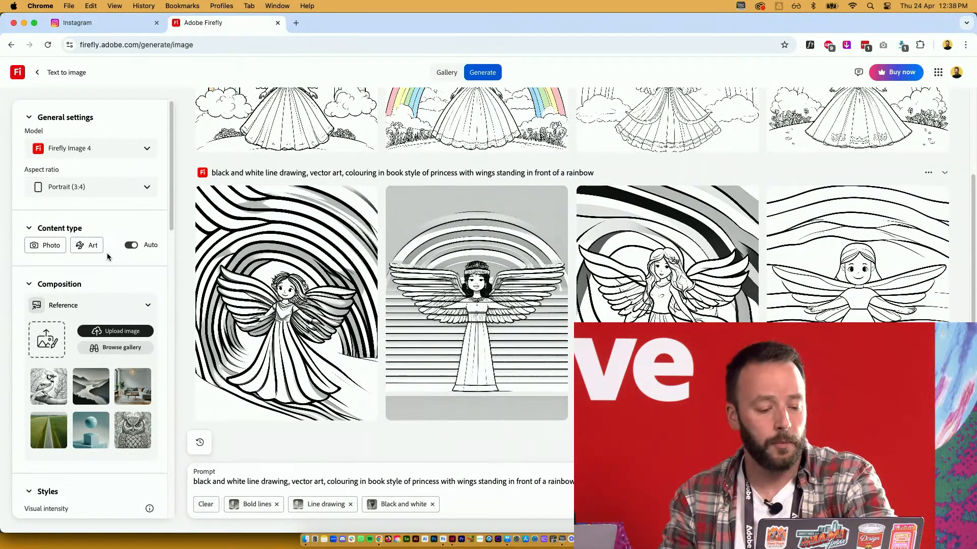
Pick the bird line drawing from the gallery as the composition reference, then move to InDesign
scroll(106, 258, down, 4)
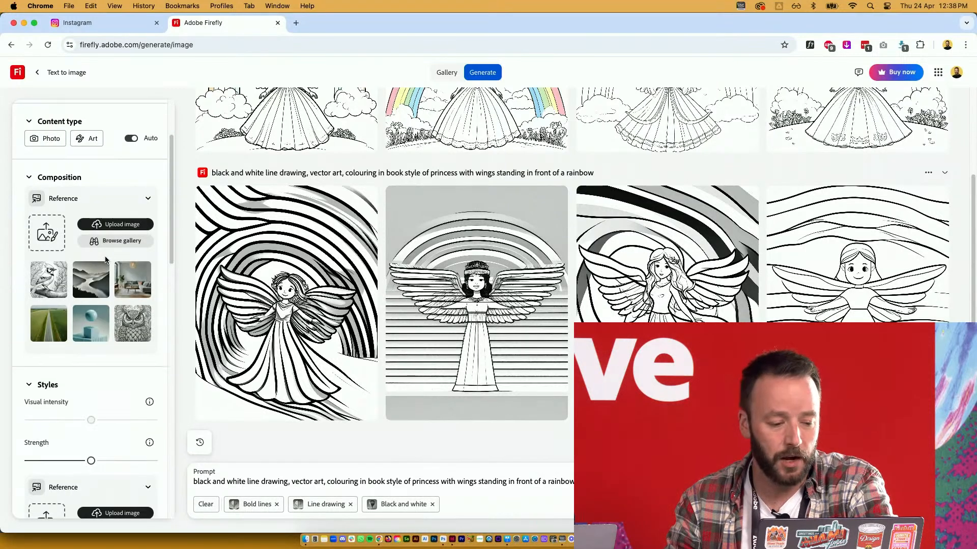
click(113, 242)
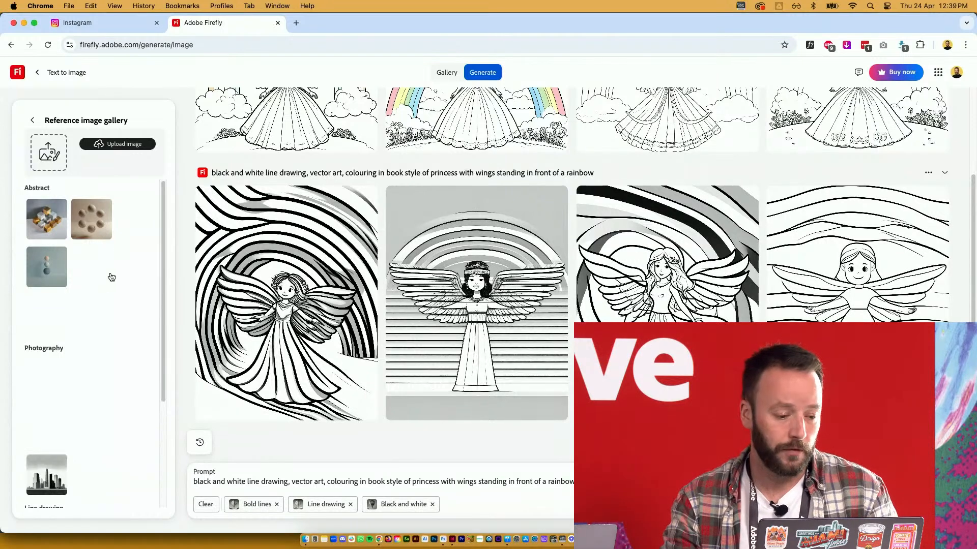
scroll(109, 278, down, 3)
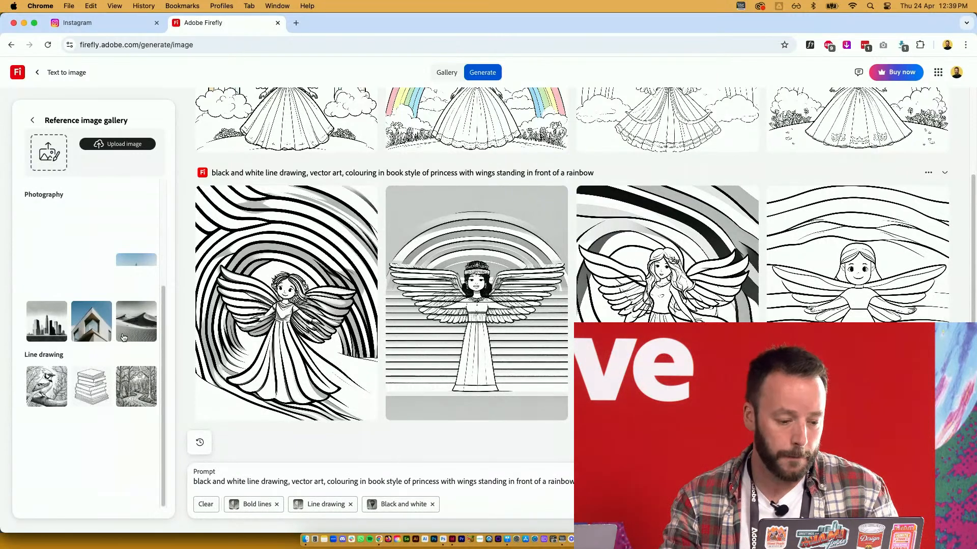
click(40, 391)
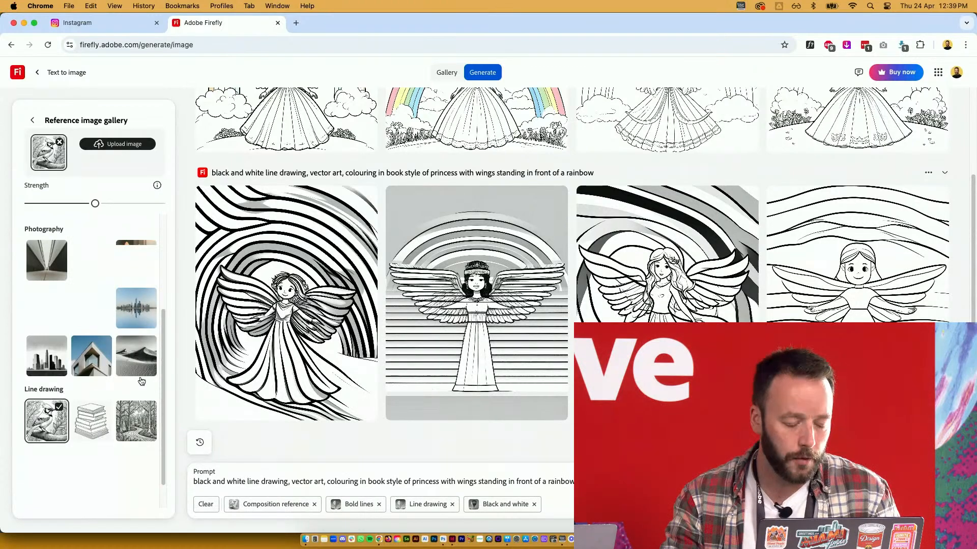
scroll(140, 380, up, 4)
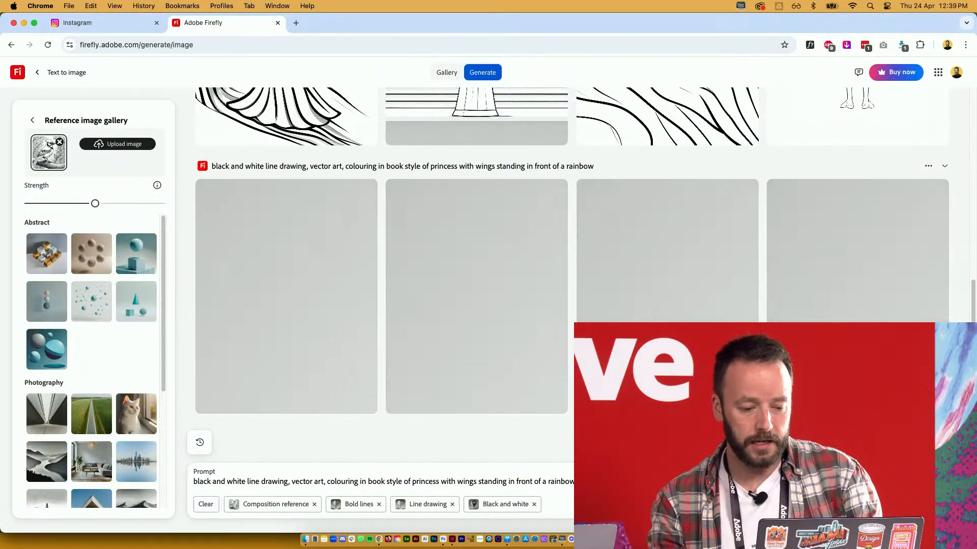
key(super+Tab)
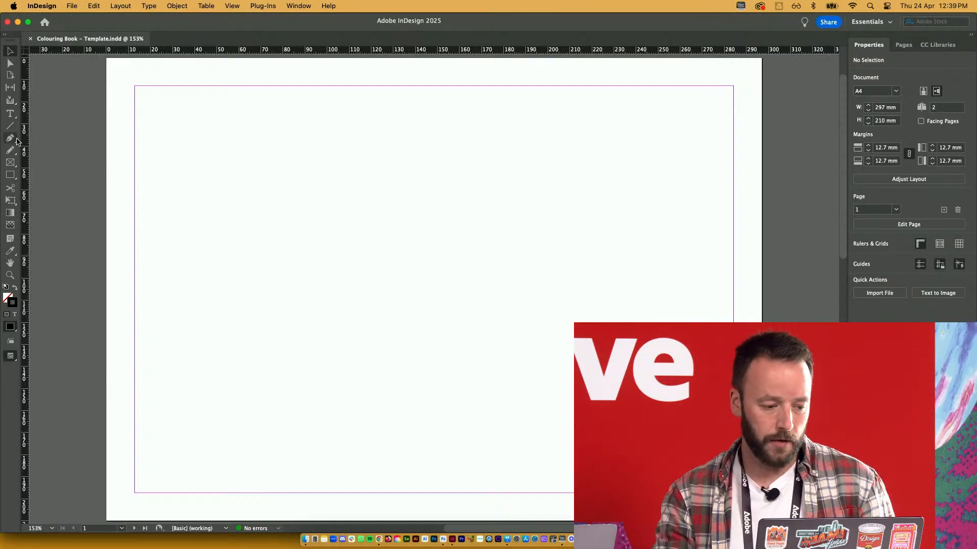
Draw a four-by-two grid of rectangle frames across the page margins with narrowed gutters
click(11, 162)
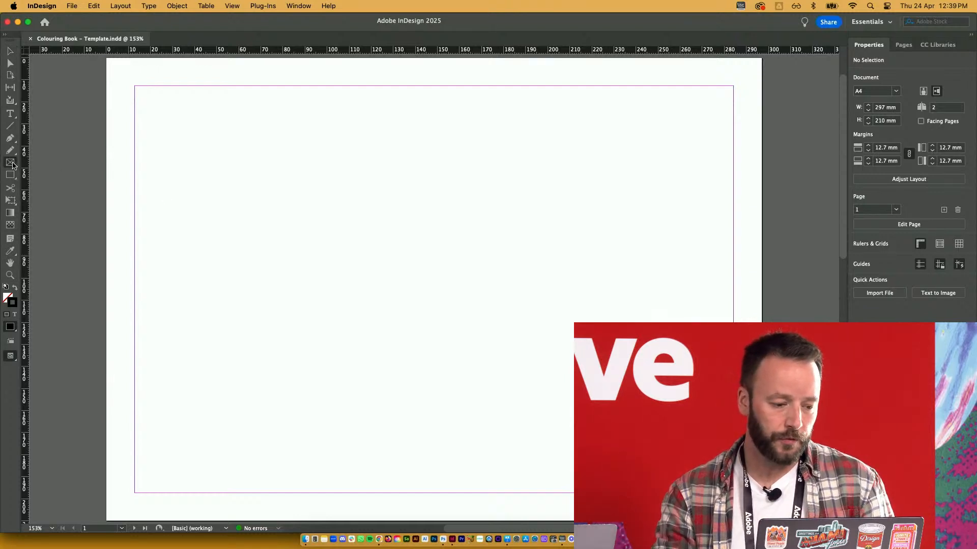
drag(135, 86, 733, 493)
key(Up)
key(Right)
key(Right)
key(Right)
key(super+Left)
key(super+Left)
key(super+Left)
key(super+Left)
key(super+Left)
key(super+Left)
key(super+Left)
key(super+Left)
key(super+Left)
key(super+Left)
key(super+Left)
key(super+Left)
key(super+Down)
key(super+Down)
key(super+Down)
key(super+Down)
key(super+Down)
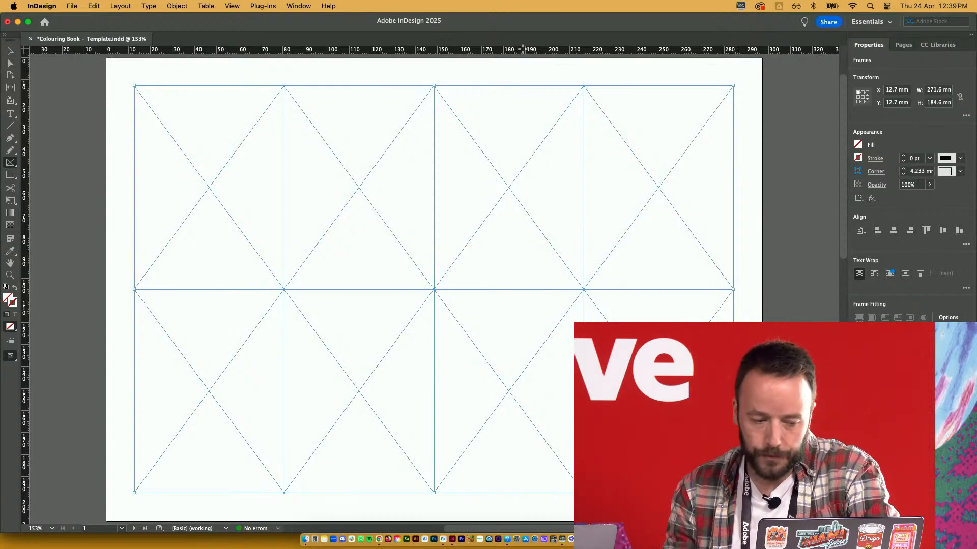
click(298, 5)
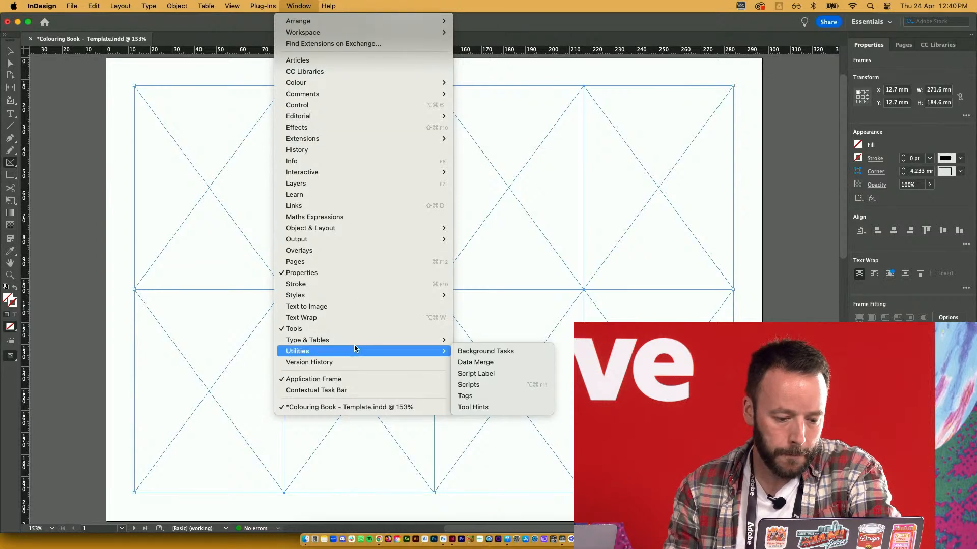
Switch to the Essentials Classic workspace and close the floating Paragraph panel
mouse_move(305, 23)
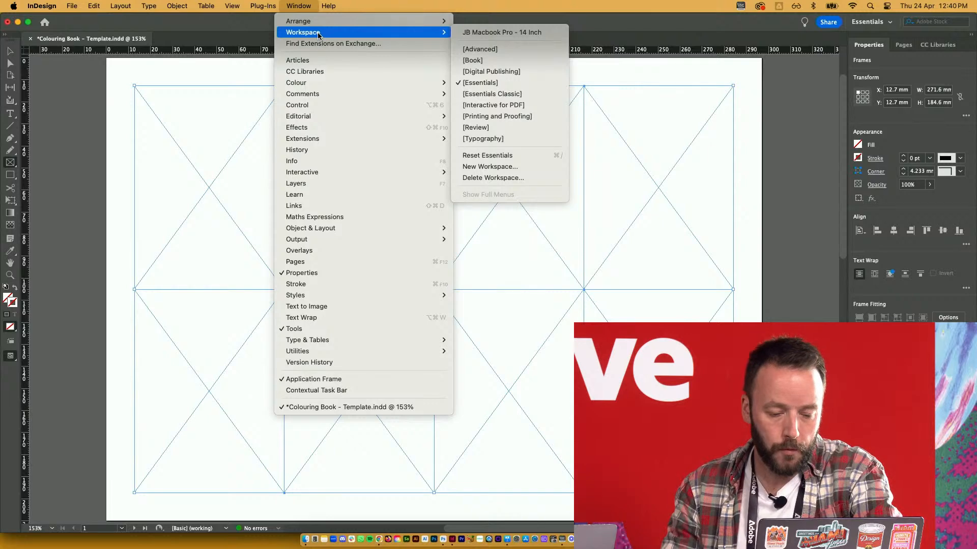
click(513, 92)
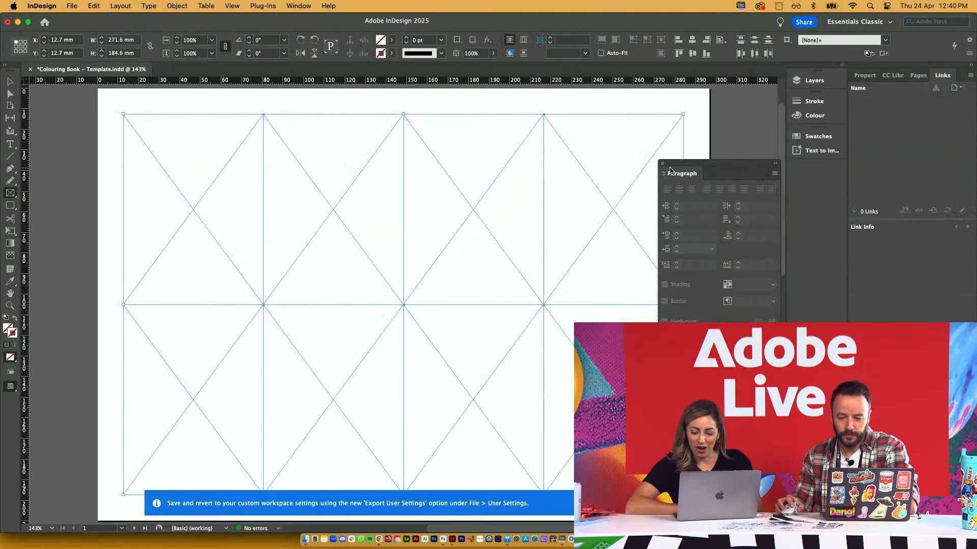
click(664, 164)
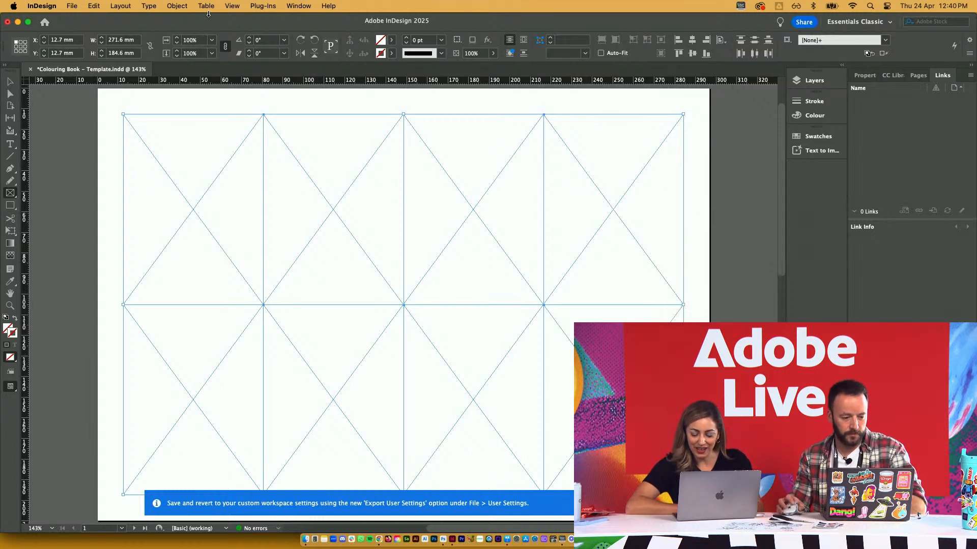
Marquee-select all eight grid frames, then return to Firefly in the browser
key(v)
click(696, 161)
drag(696, 160, 227, 357)
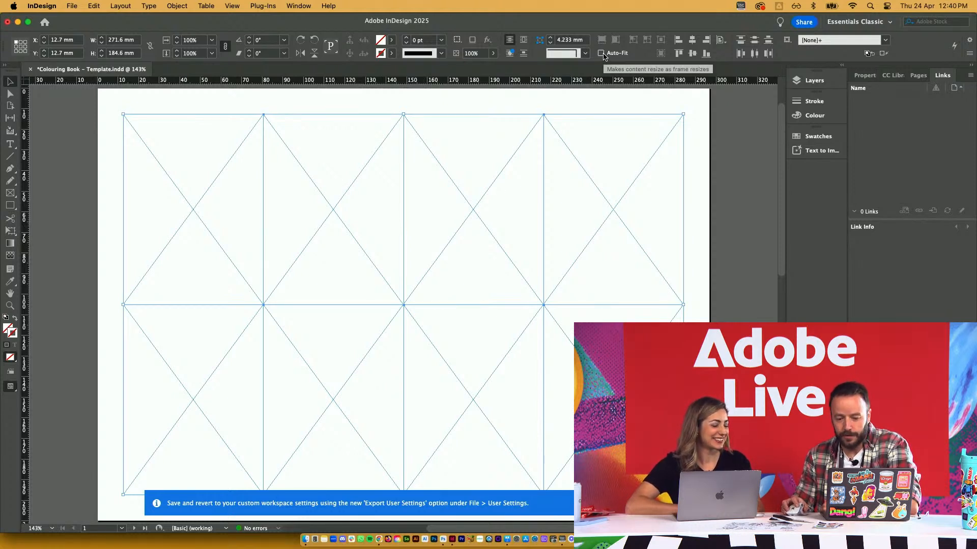
key(super+Tab)
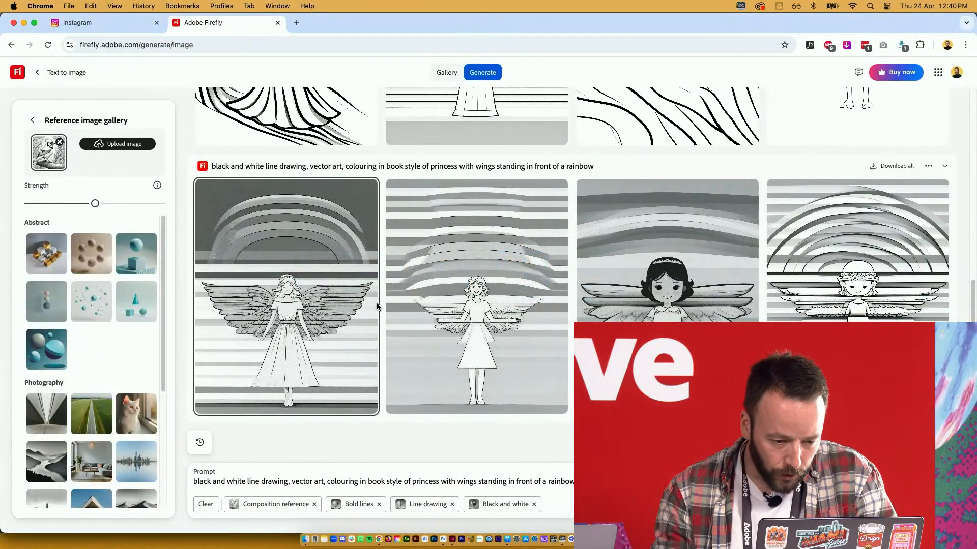
scroll(378, 305, up, 1)
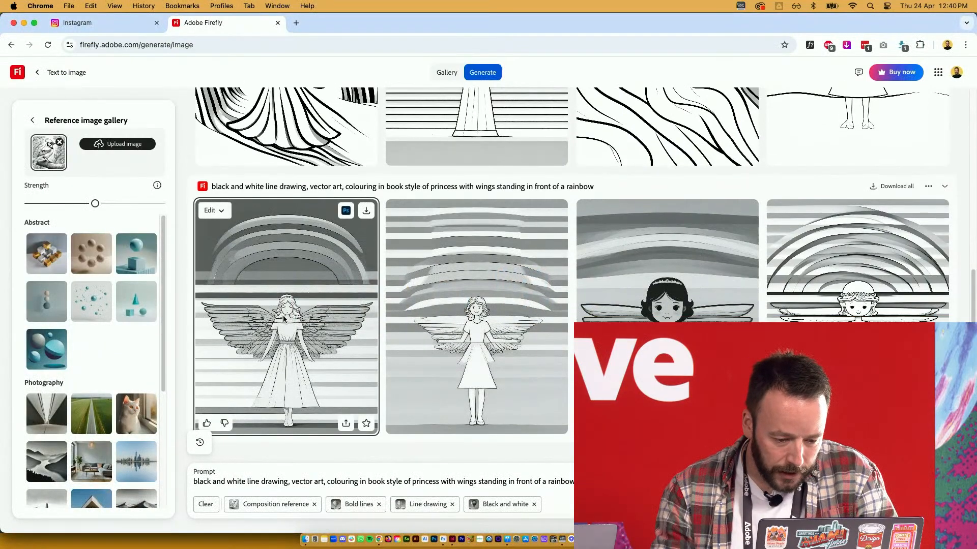
Preview the first new angel image, then remove the composition reference from the prompt
click(290, 310)
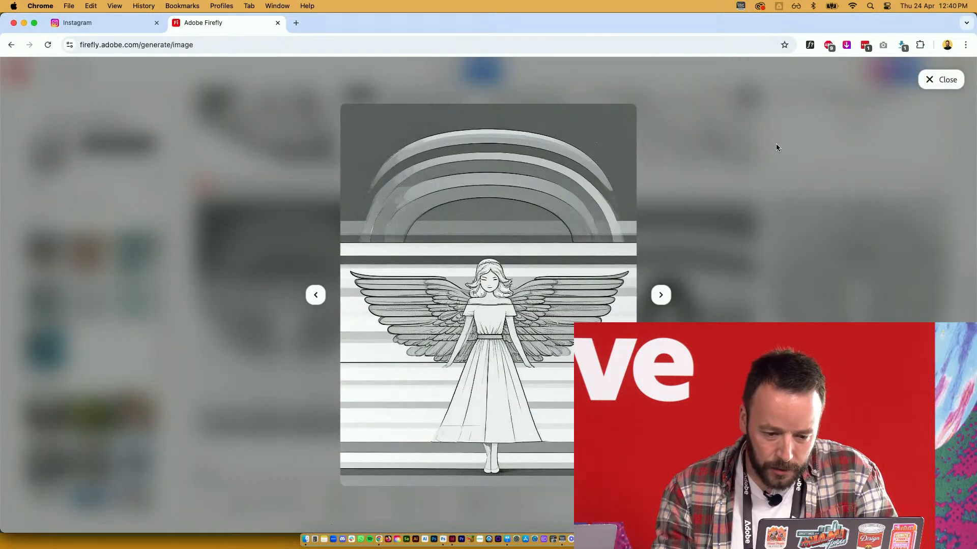
key(Escape)
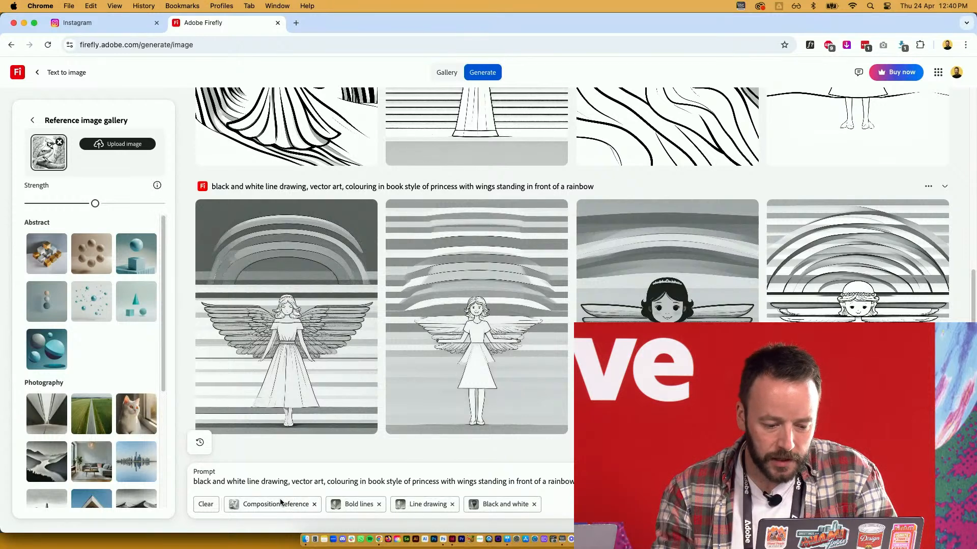
click(314, 504)
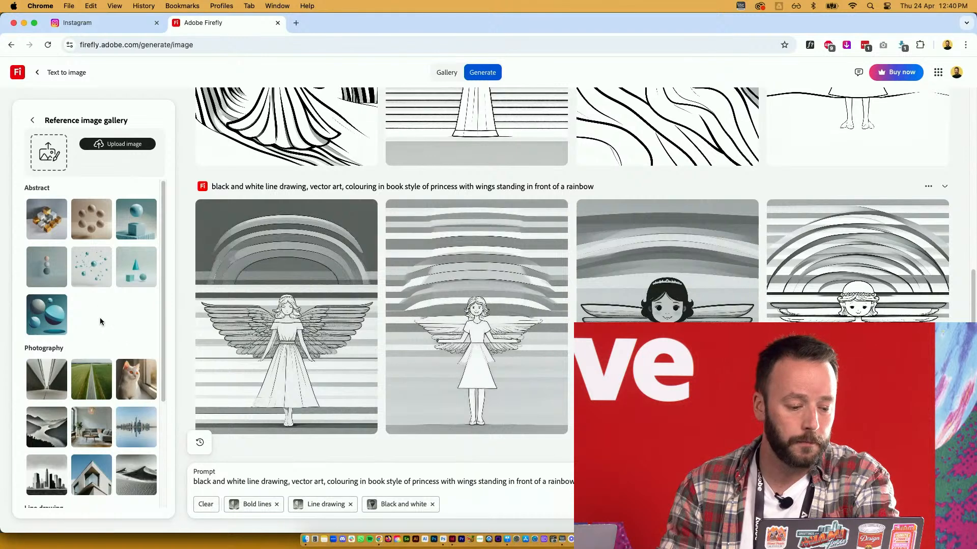
Return to general settings and start uploading an image under Styles > Reference
scroll(102, 321, down, 3)
scroll(117, 324, up, 3)
click(34, 125)
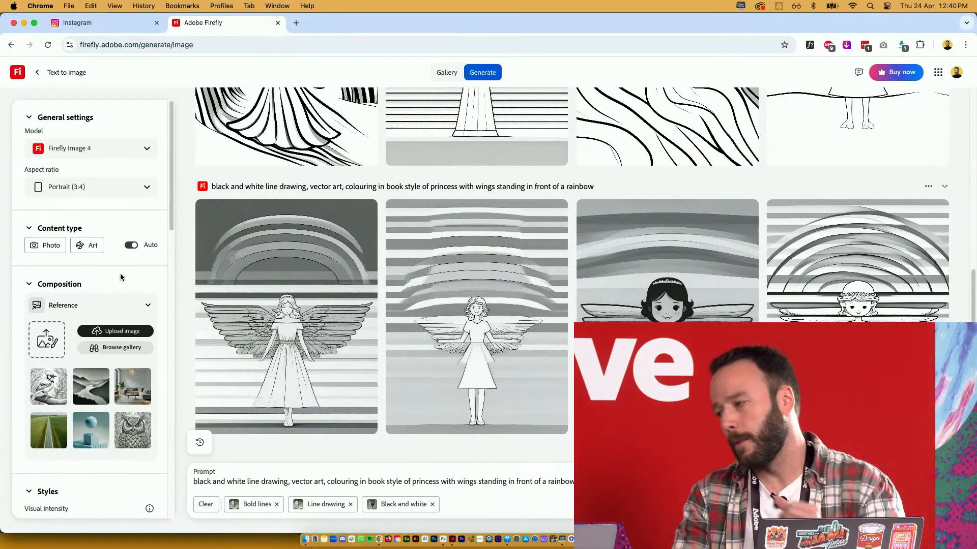
scroll(118, 279, down, 1)
scroll(118, 281, down, 5)
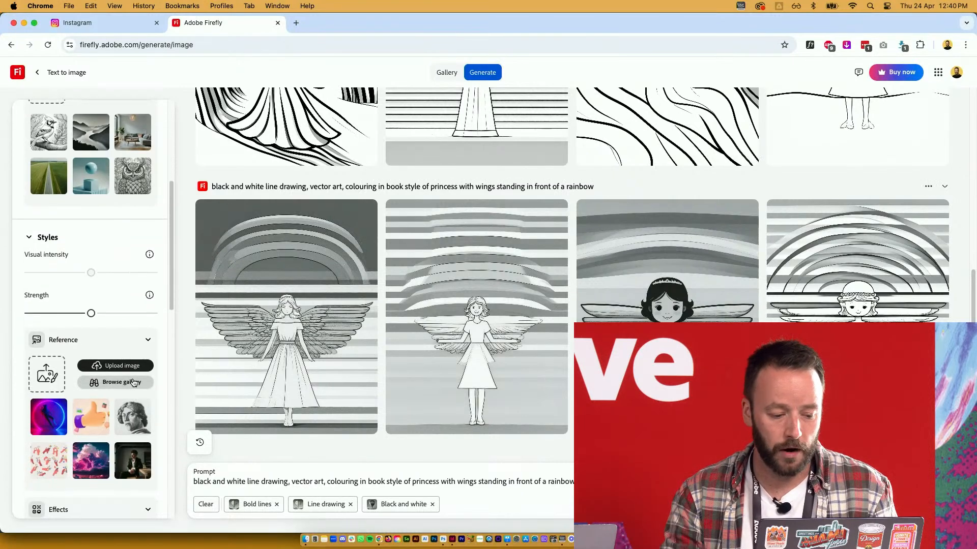
click(115, 366)
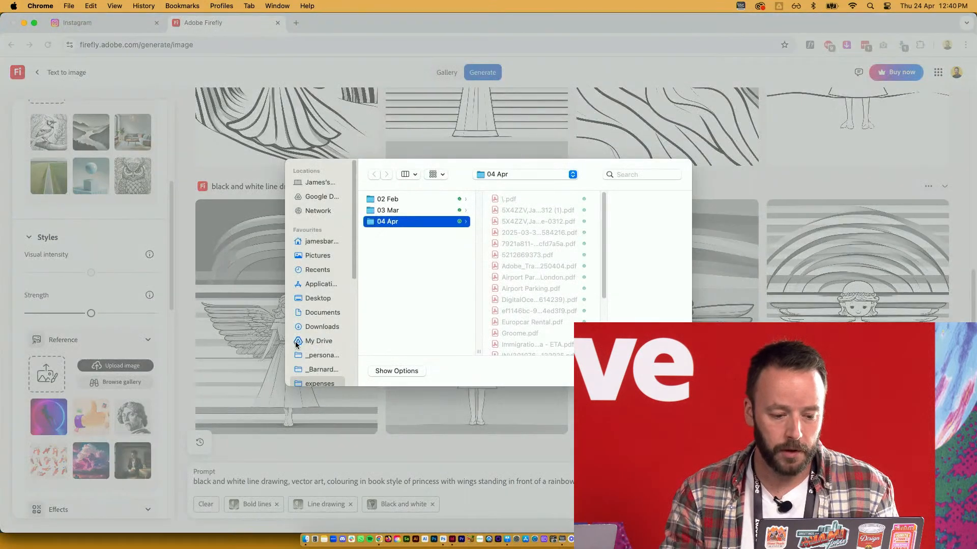
Find and preview Style Reference - Firefly.jpg in Adobe Live > Working Files > Reference Images
click(319, 341)
scroll(321, 371, down, 2)
click(321, 372)
scroll(321, 371, down, 3)
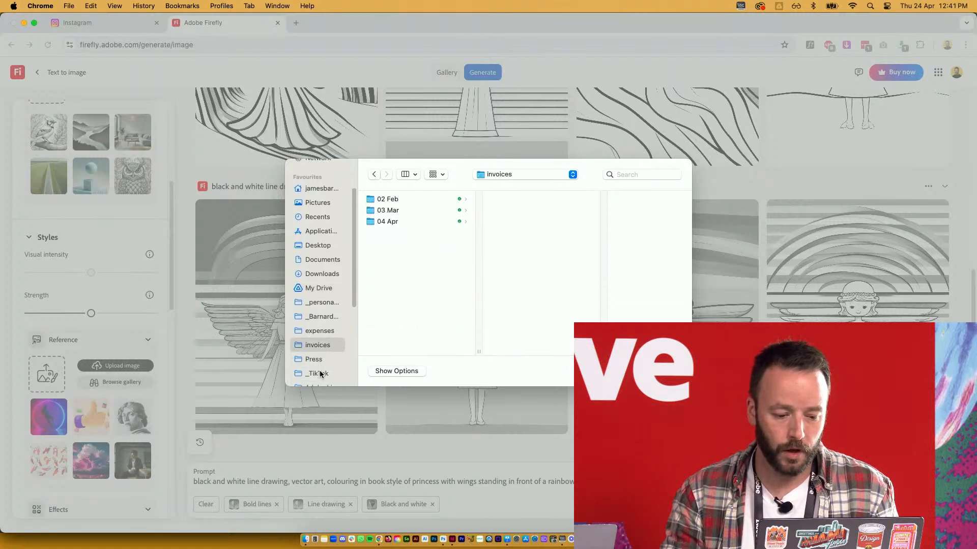
click(319, 367)
click(394, 198)
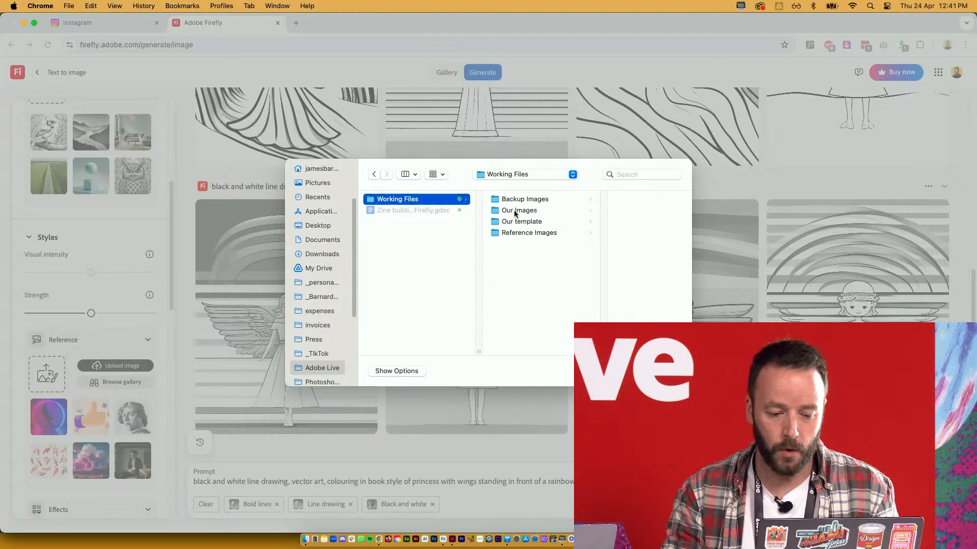
click(549, 232)
click(608, 244)
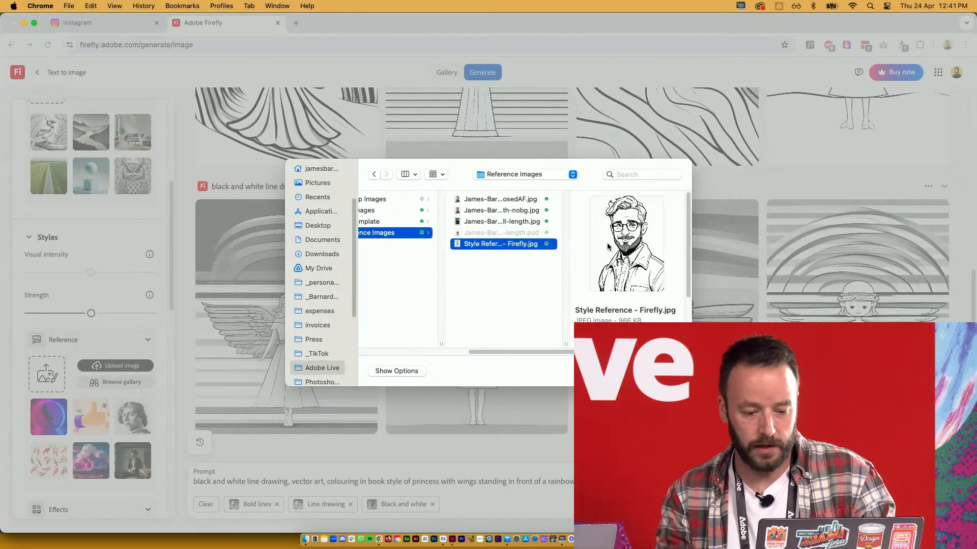
key(space)
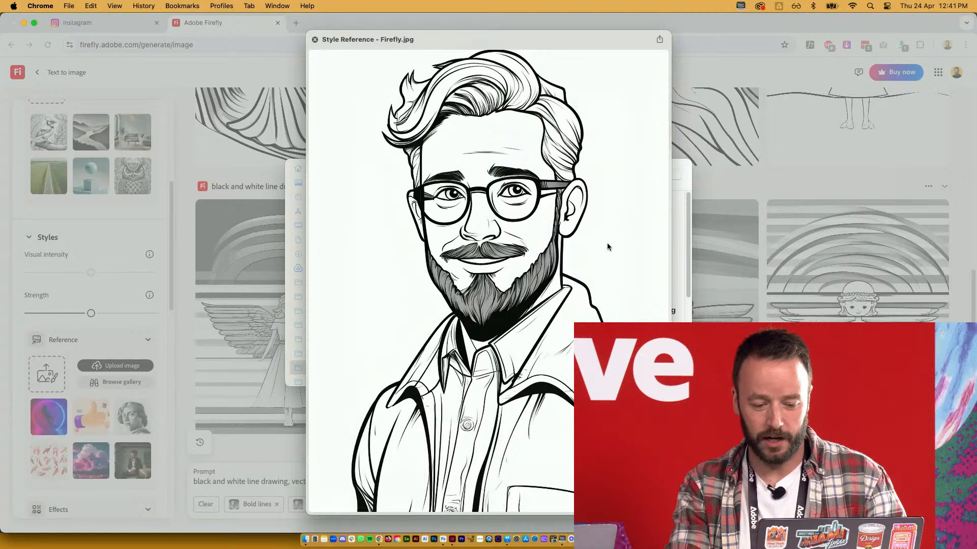
key(space)
key(Return)
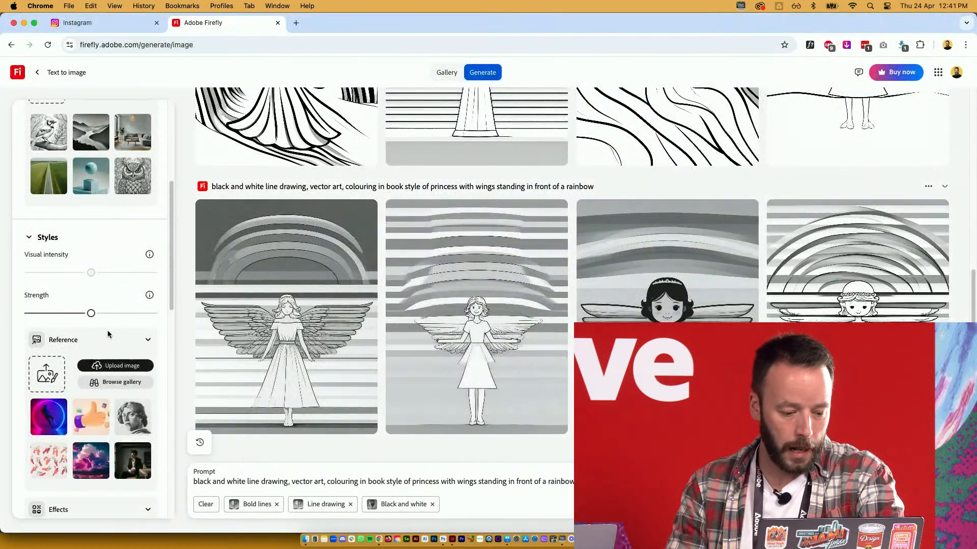
Upload Style Reference - Firefly.jpg as the style reference, generate new images, and return to InDesign
scroll(113, 328, down, 4)
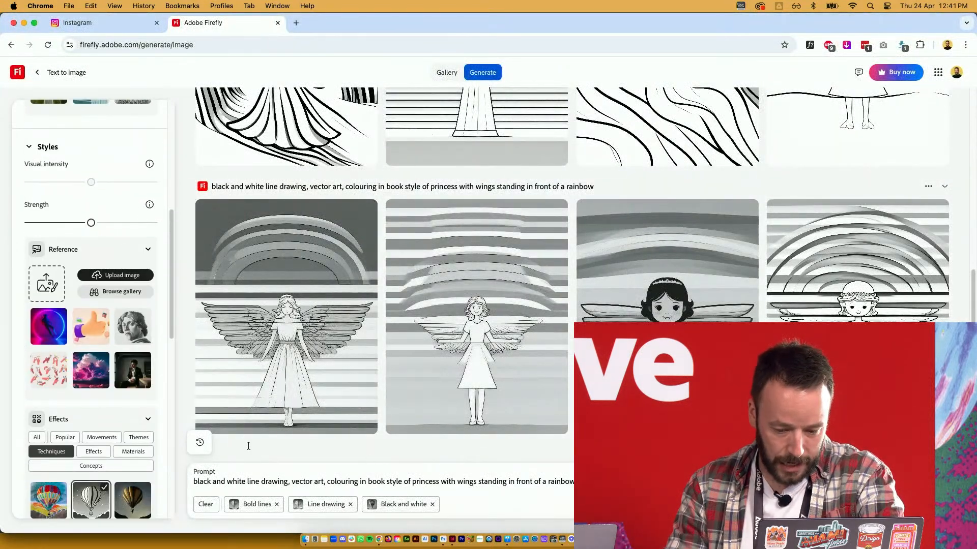
scroll(91, 345, up, 1)
click(116, 287)
double_click(576, 243)
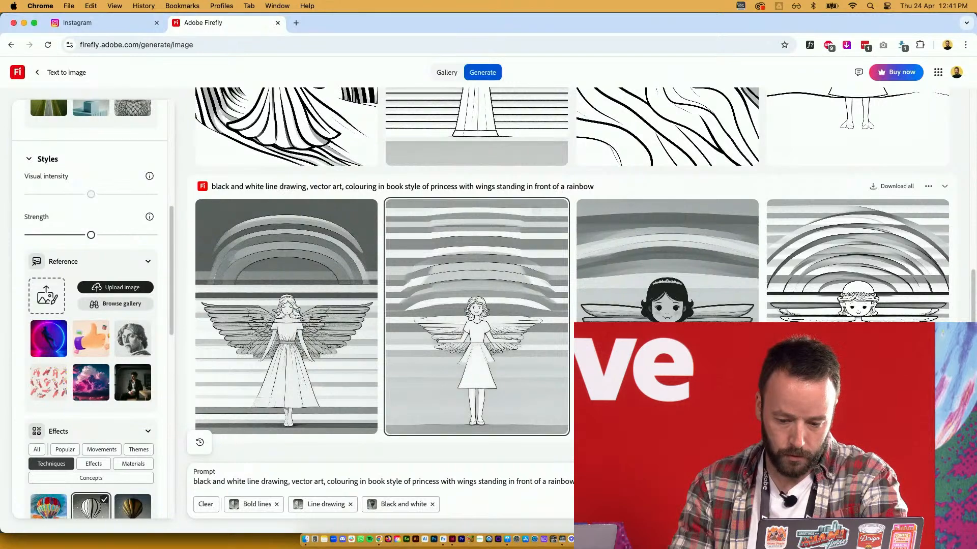
scroll(133, 348, down, 10)
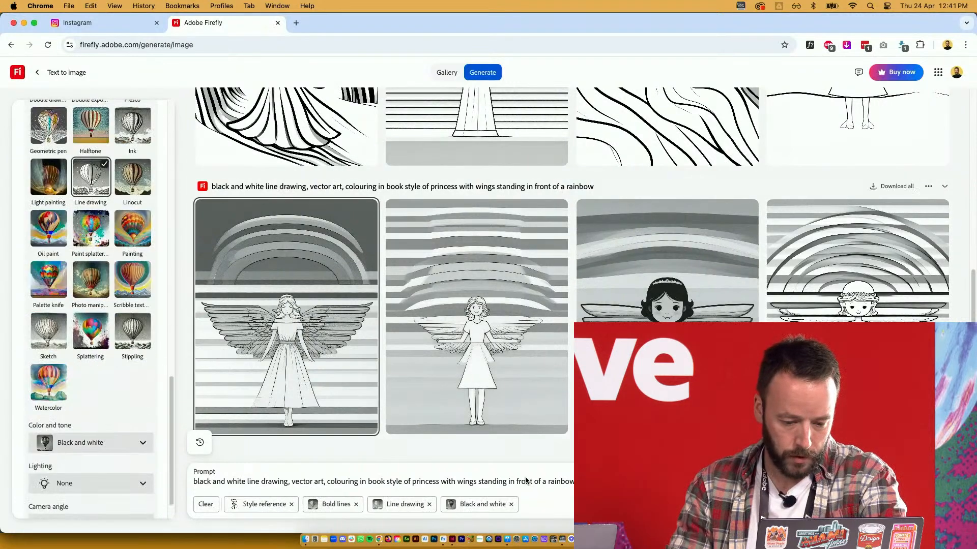
click(924, 503)
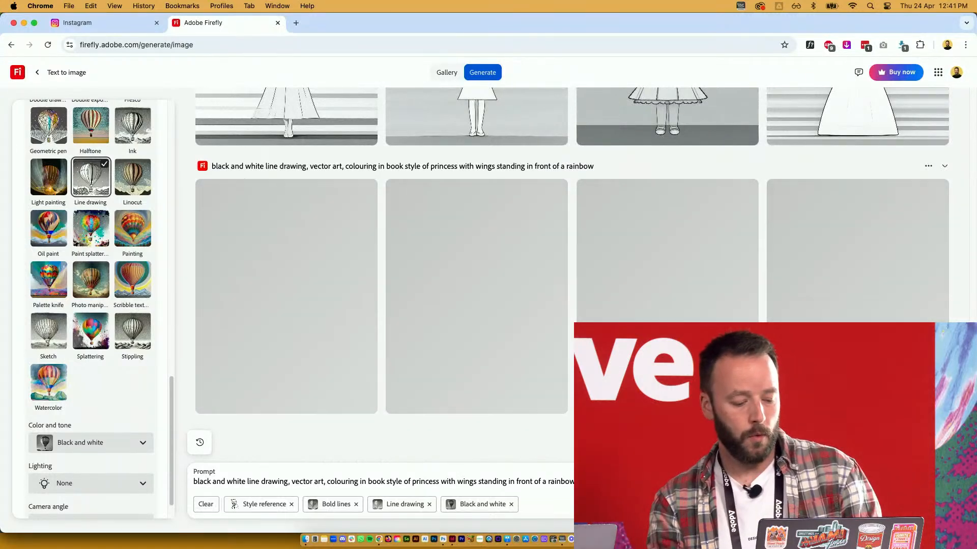
key(super+Tab)
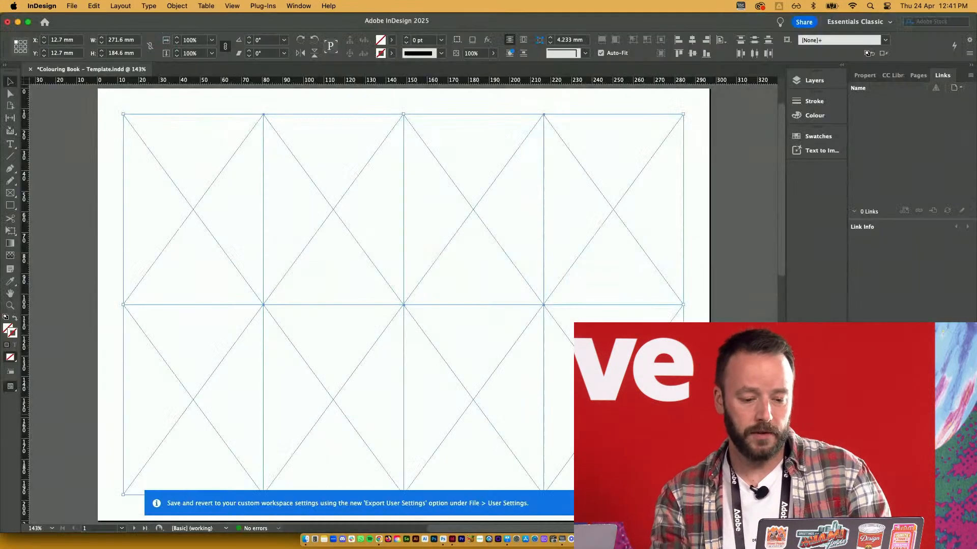
click(697, 302)
Move the colouring-book title frame from the pasteboard into the lower-right panel
scroll(700, 317, down, 2)
scroll(700, 317, right, 1)
scroll(699, 317, up, 1)
scroll(699, 317, left, 1)
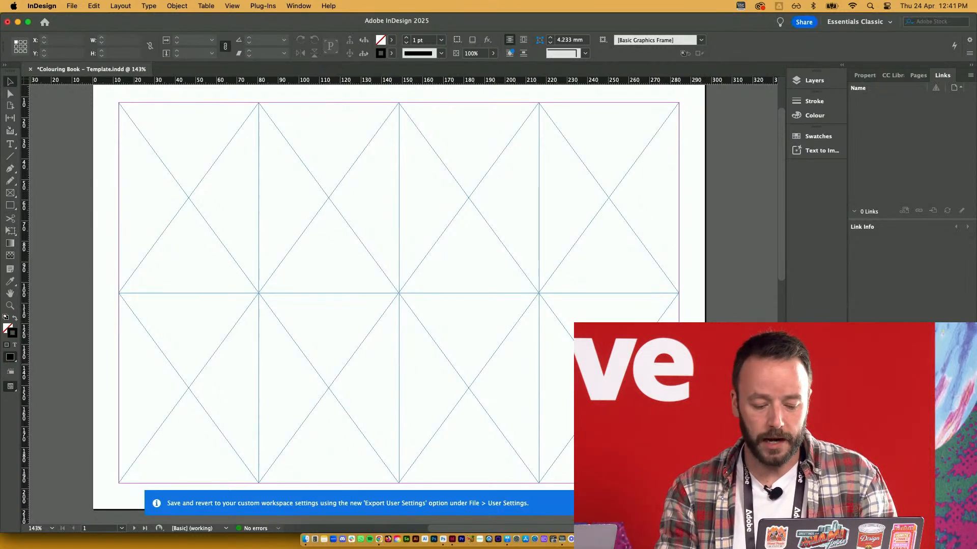
drag(725, 340, 429, 355)
drag(775, 344, 323, 359)
click(464, 389)
Move the 'Love Dad x' text frame onto the page beside the title, then return to Firefly
scroll(464, 388, left, 8)
scroll(465, 388, down, 3)
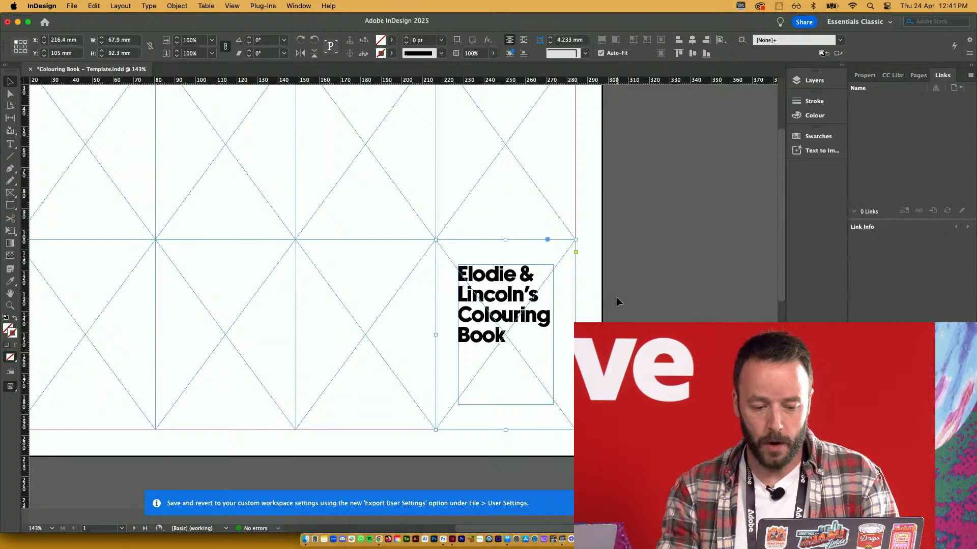
click(401, 340)
click(684, 335)
scroll(487, 323, right, 15)
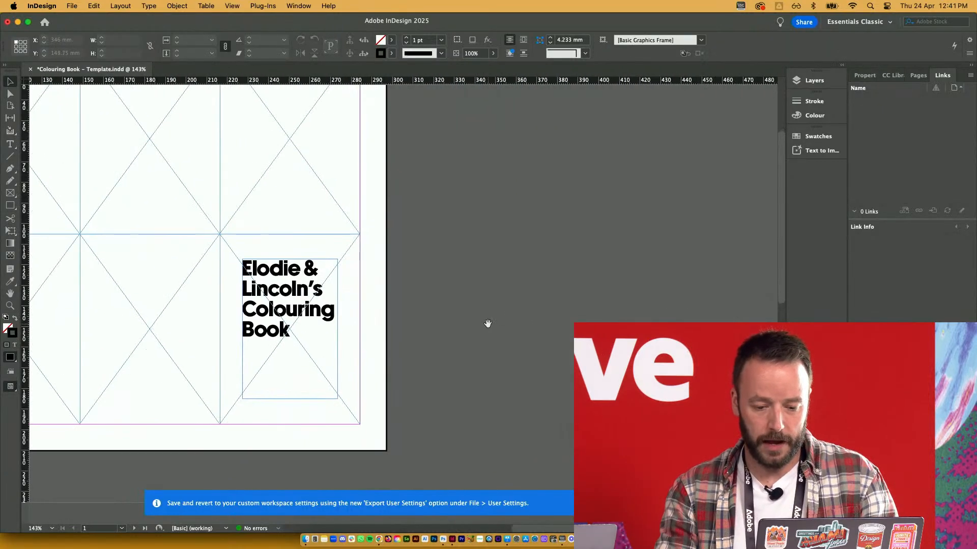
drag(643, 307, 314, 344)
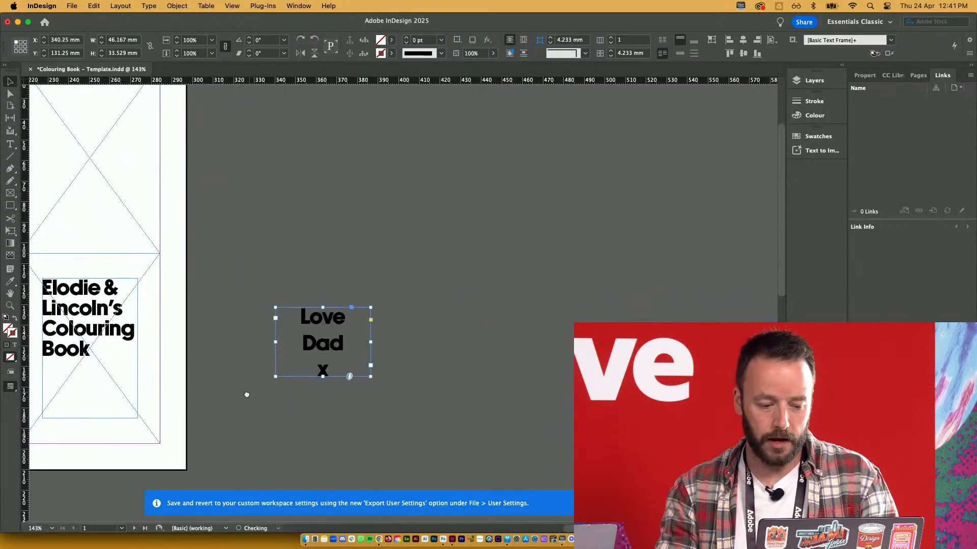
scroll(313, 343, left, 14)
drag(742, 277, 386, 281)
click(601, 289)
scroll(600, 289, left, 8)
scroll(600, 289, up, 5)
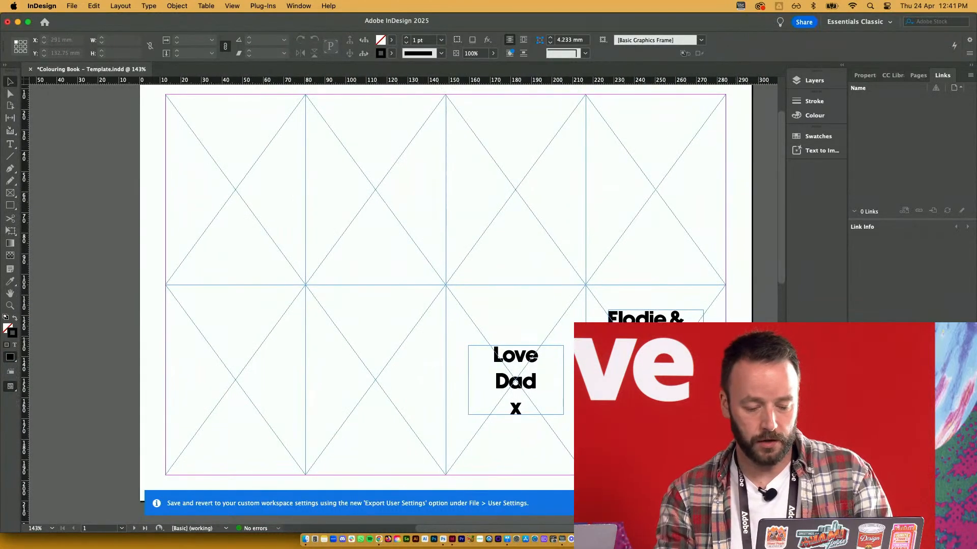
key(super+Tab)
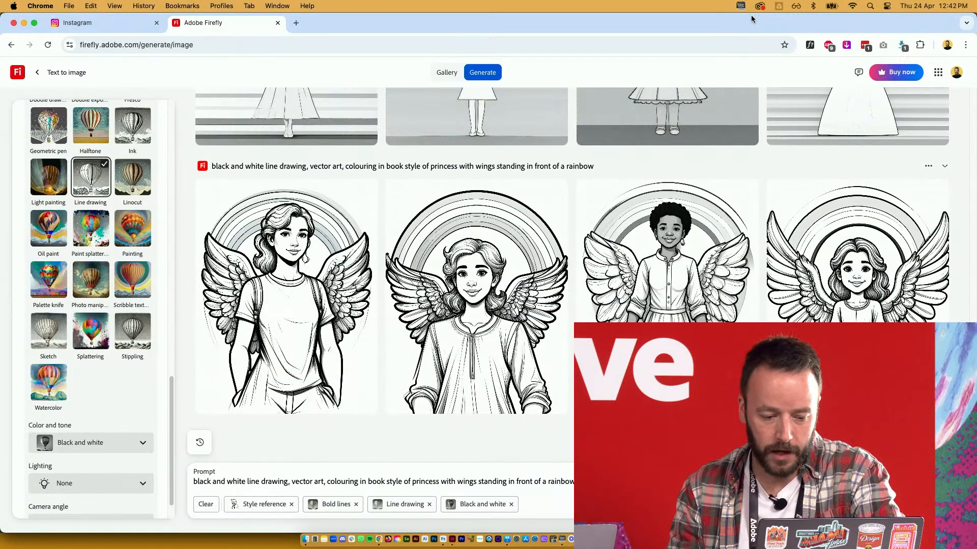
Download the first new winged-girl drawing into Adobe Live > Working Files > Our Images
click(297, 239)
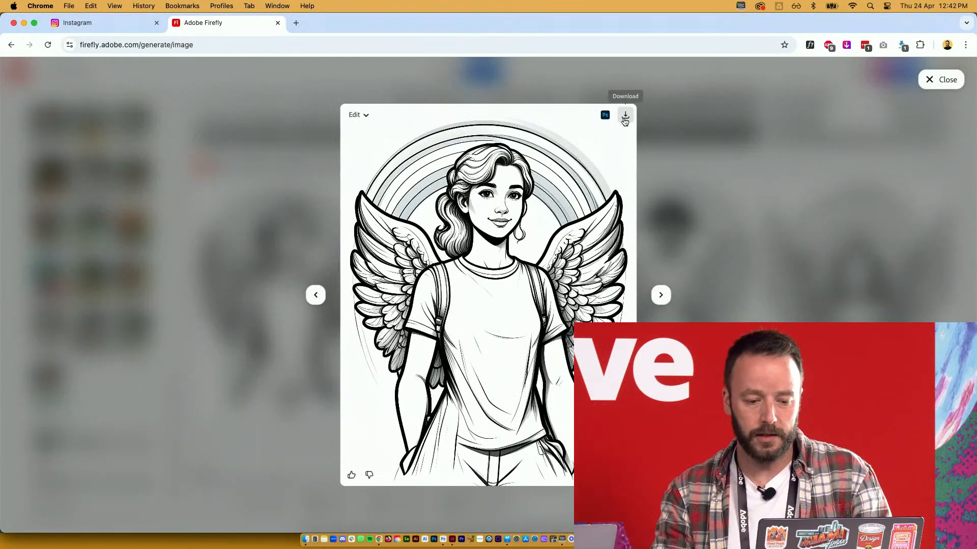
click(625, 117)
scroll(323, 364, down, 2)
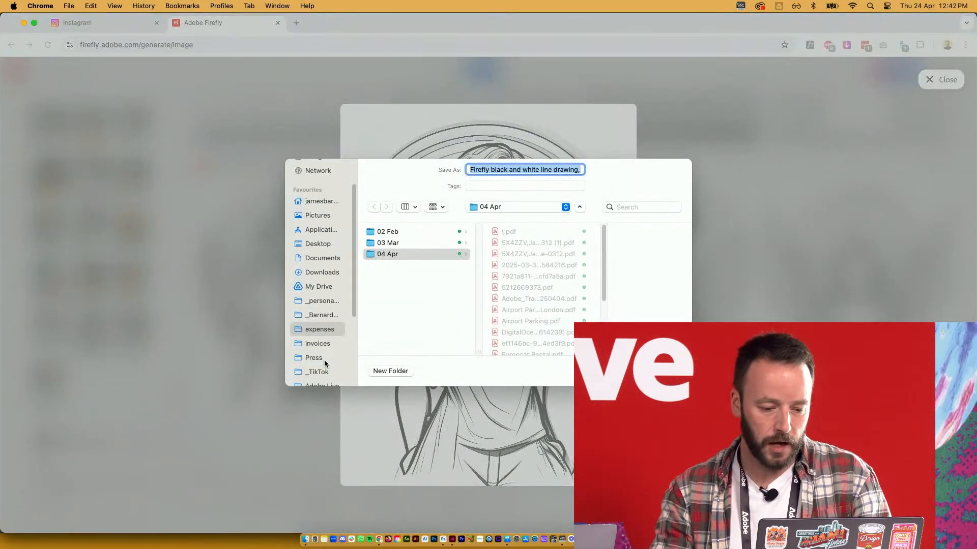
click(327, 386)
click(427, 233)
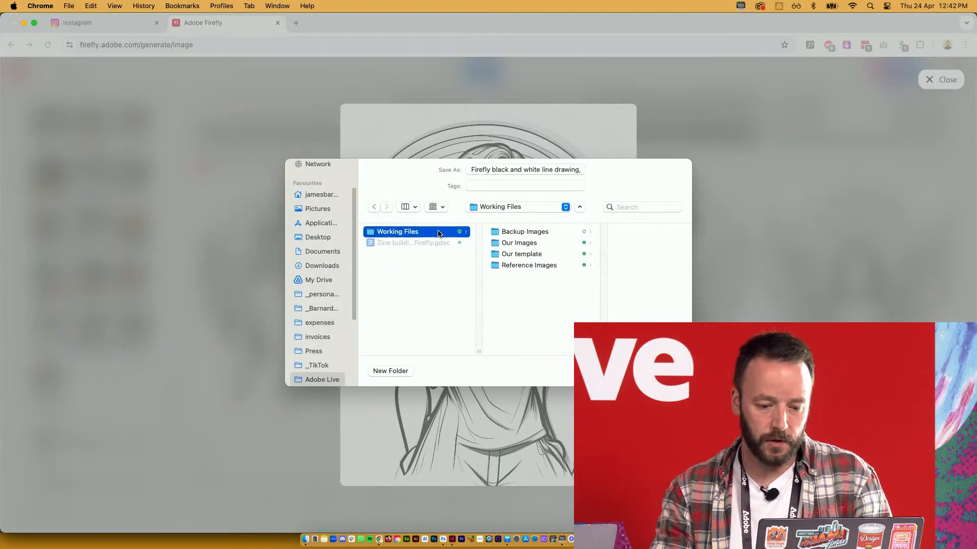
click(523, 244)
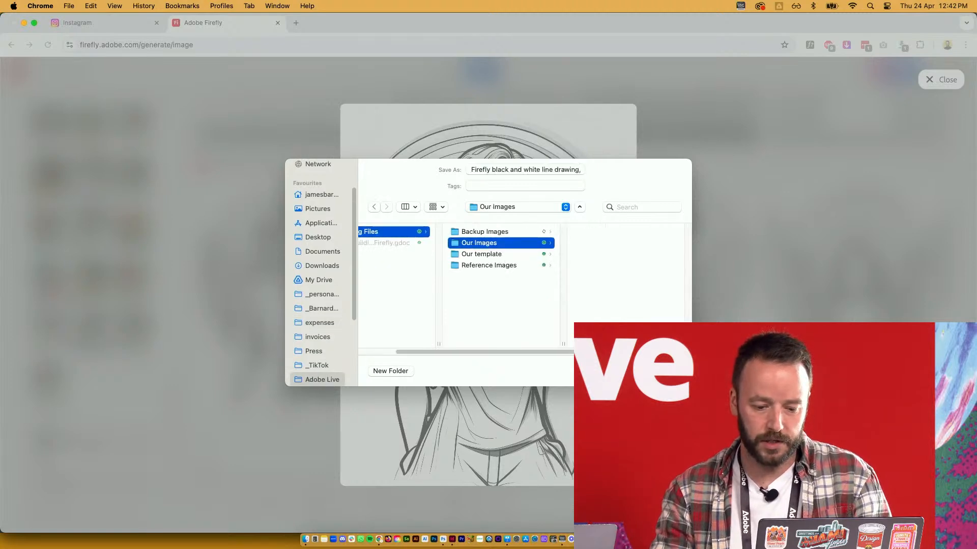
key(Return)
key(super+Tab)
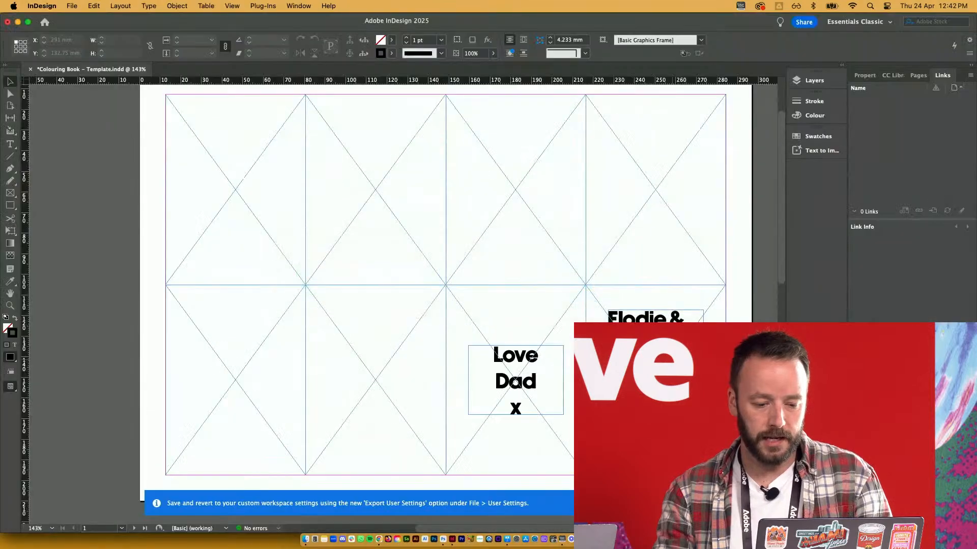
Place the Firefly winged-girl drawing into the lower second-column frame and preview the page
click(382, 365)
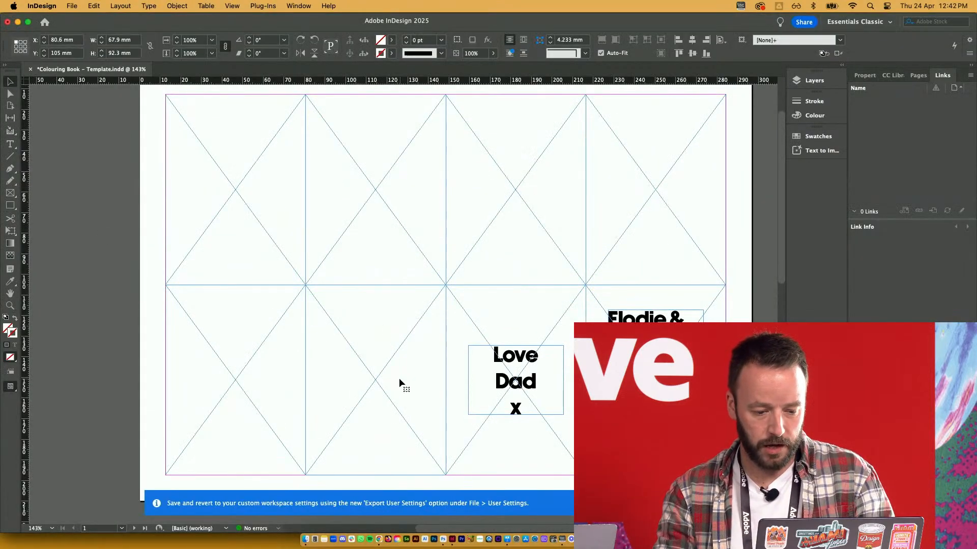
click(83, 269)
click(395, 358)
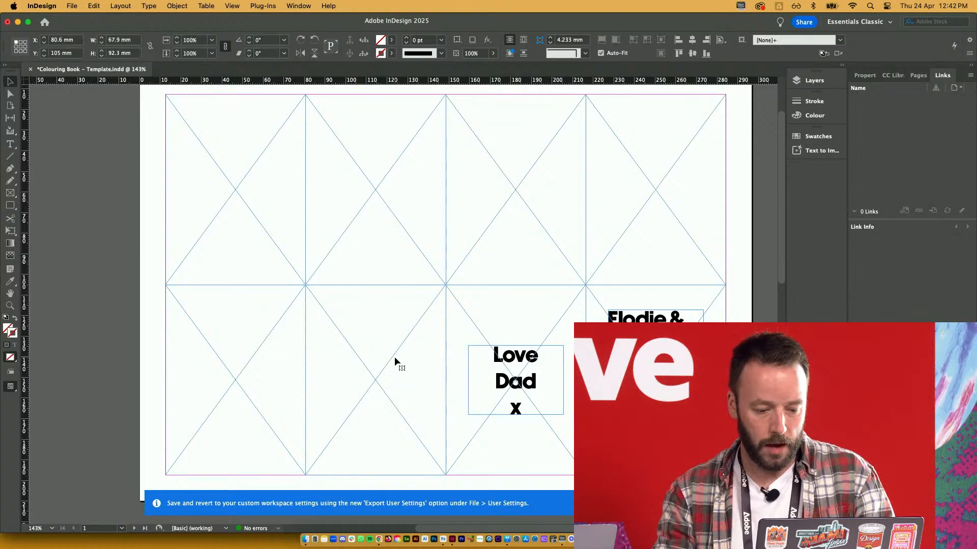
key(super+d)
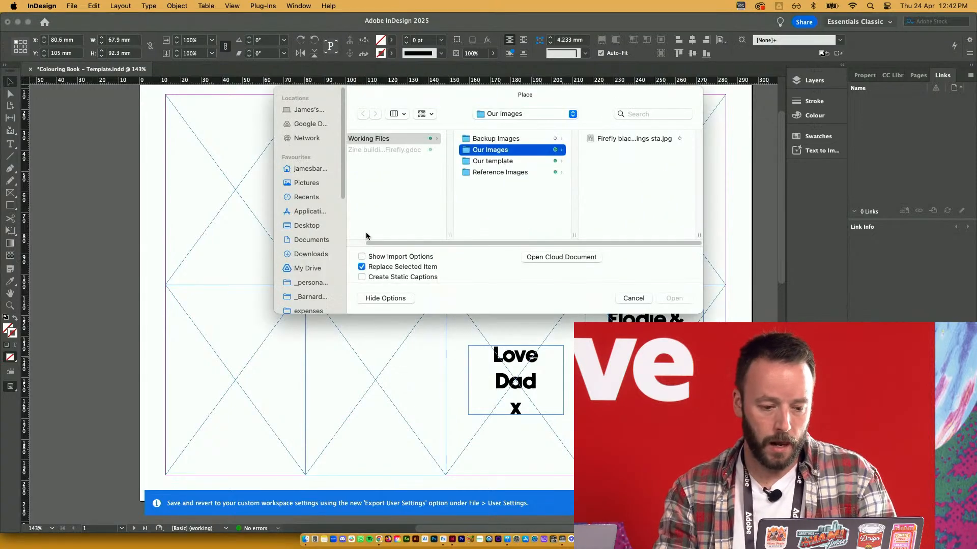
click(615, 139)
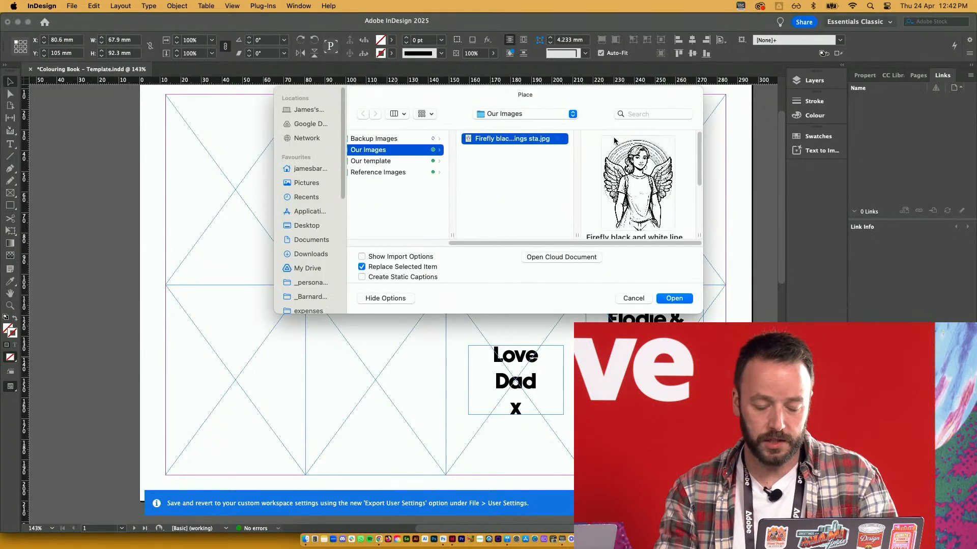
click(674, 298)
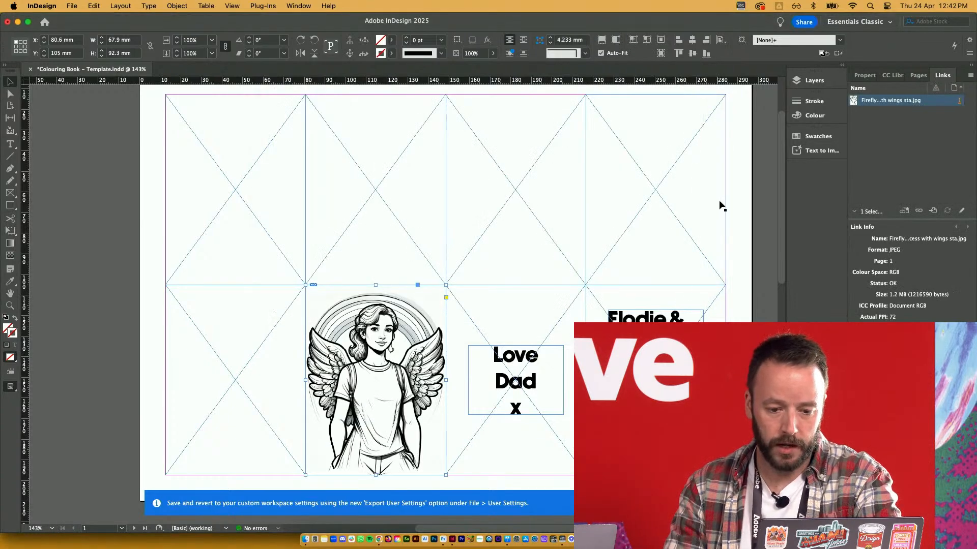
click(755, 184)
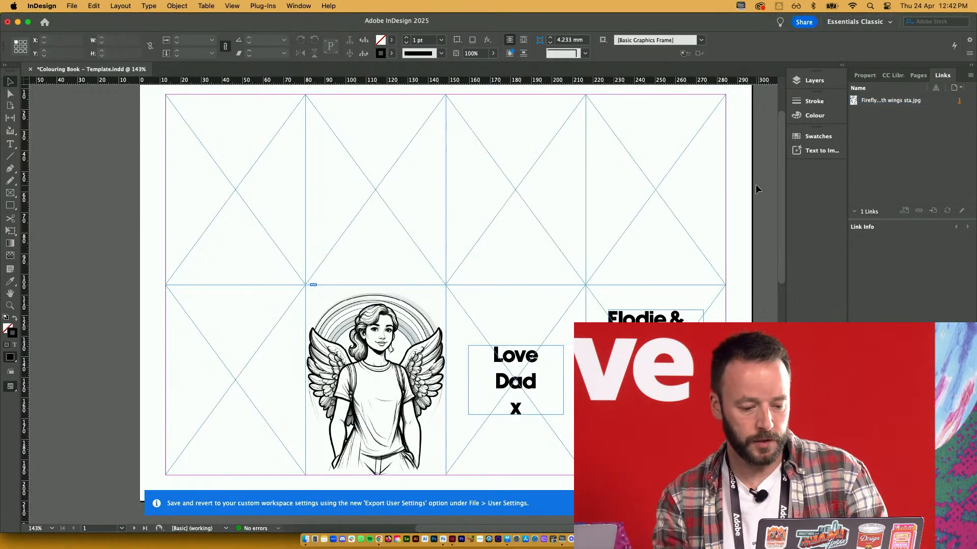
key(w)
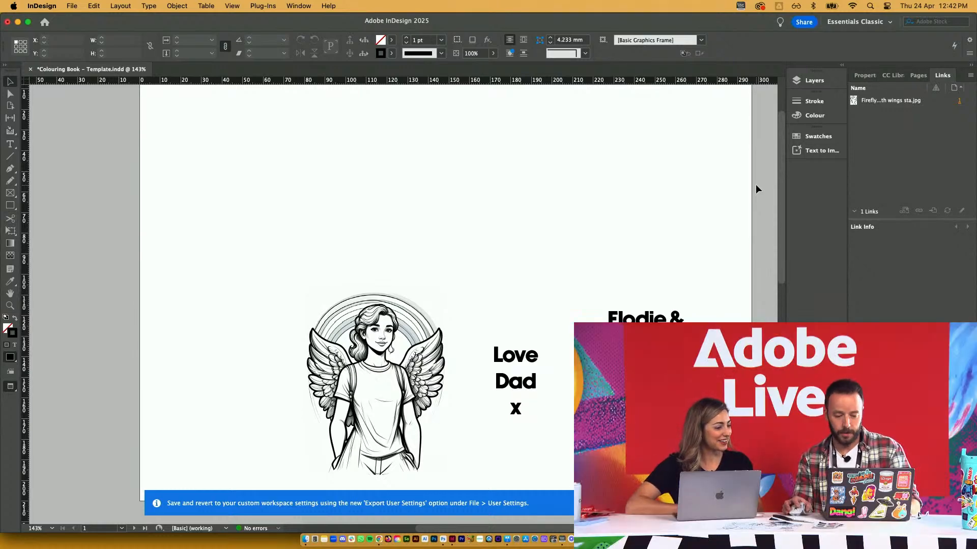
key(w)
Give all the panel frames a black 0.25 pt stroke and preview the result
drag(155, 241, 649, 293)
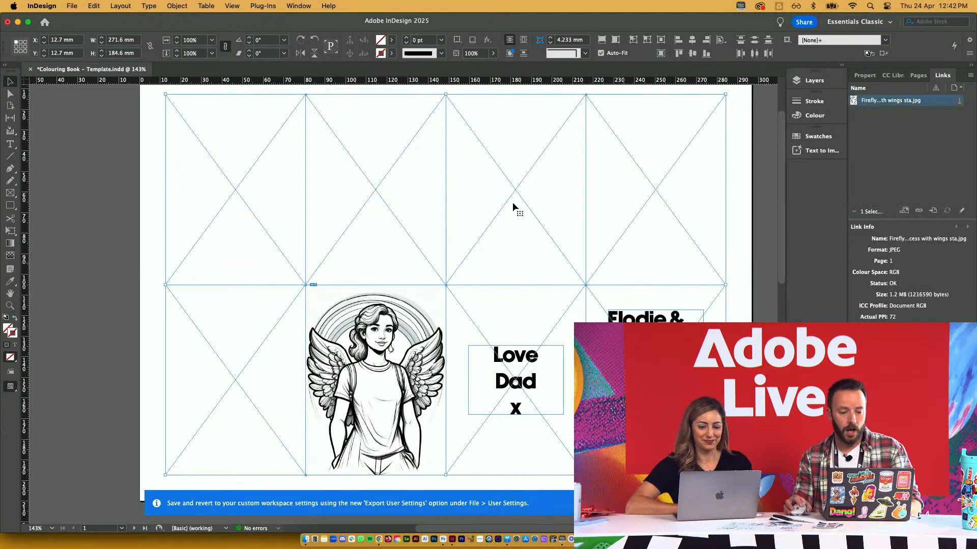
click(393, 54)
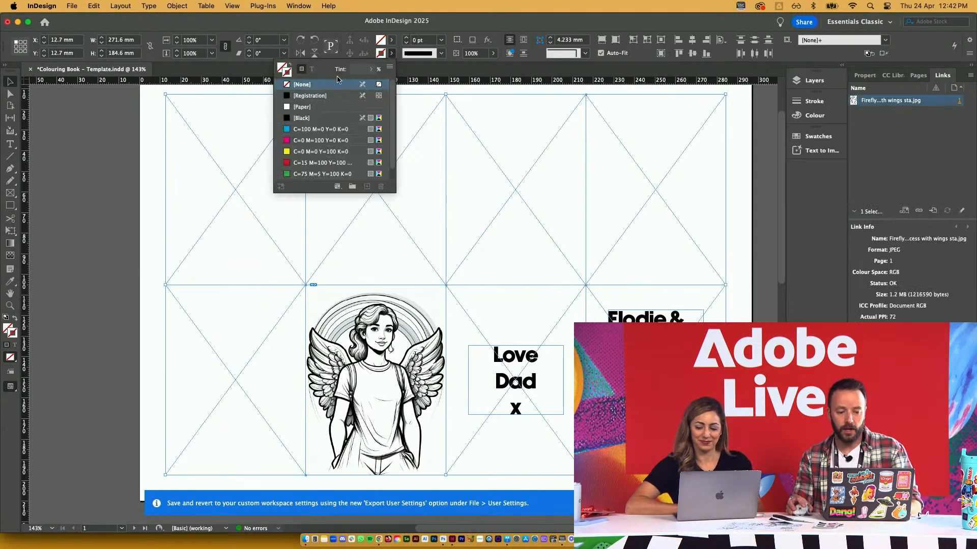
click(310, 119)
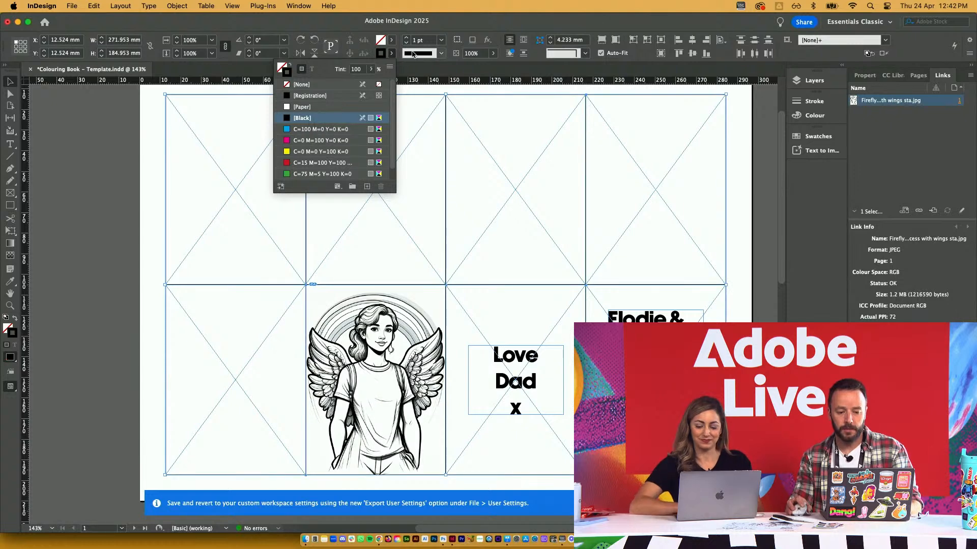
key(super+z)
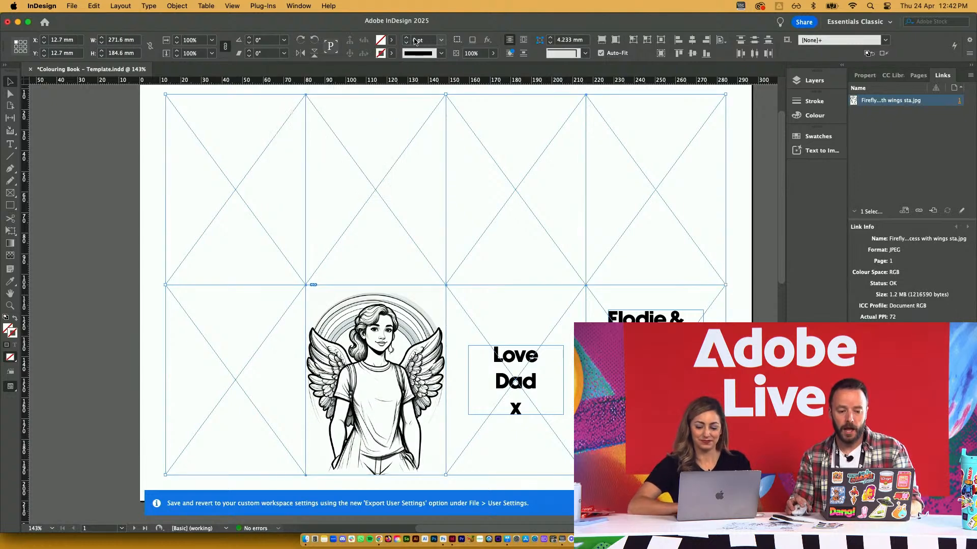
click(416, 40)
text(0.25)
key(Return)
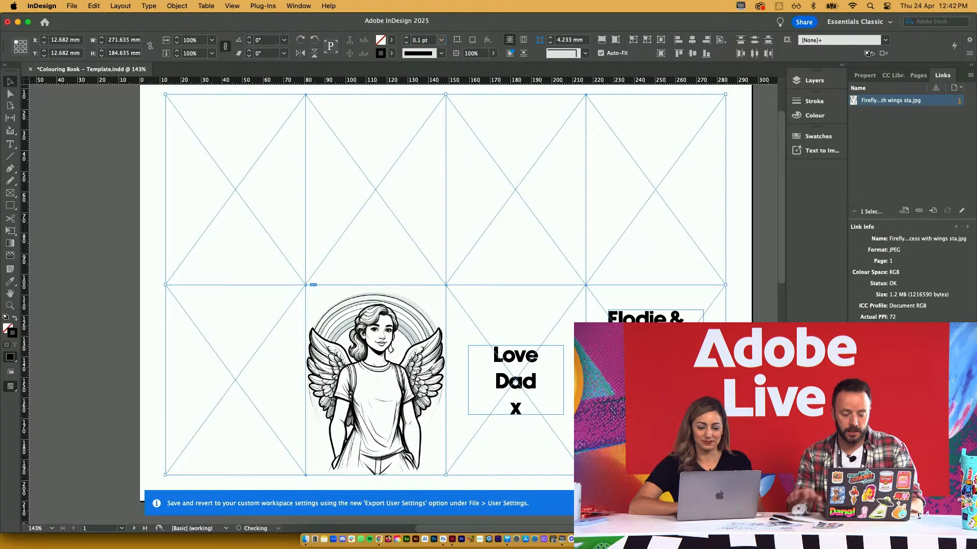
click(150, 185)
key(w)
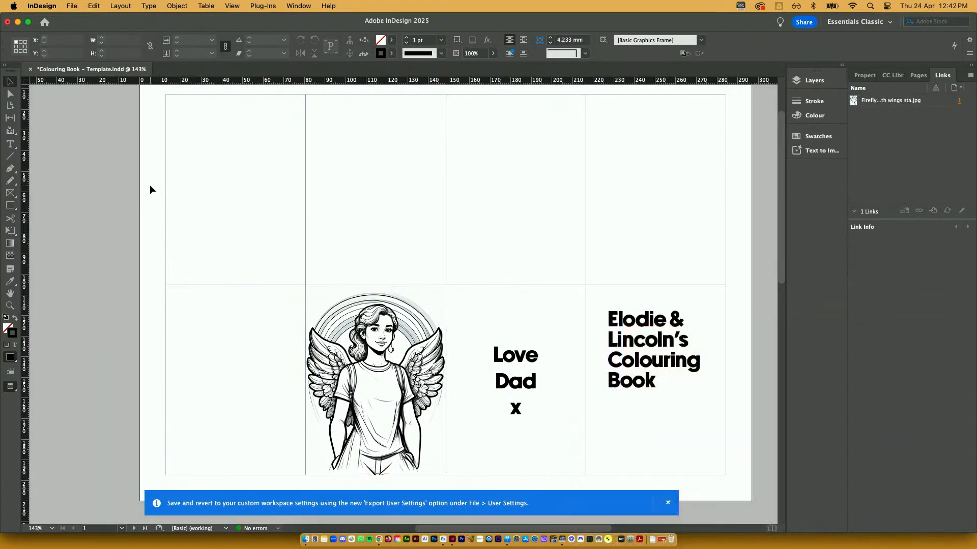
key(super+Tab)
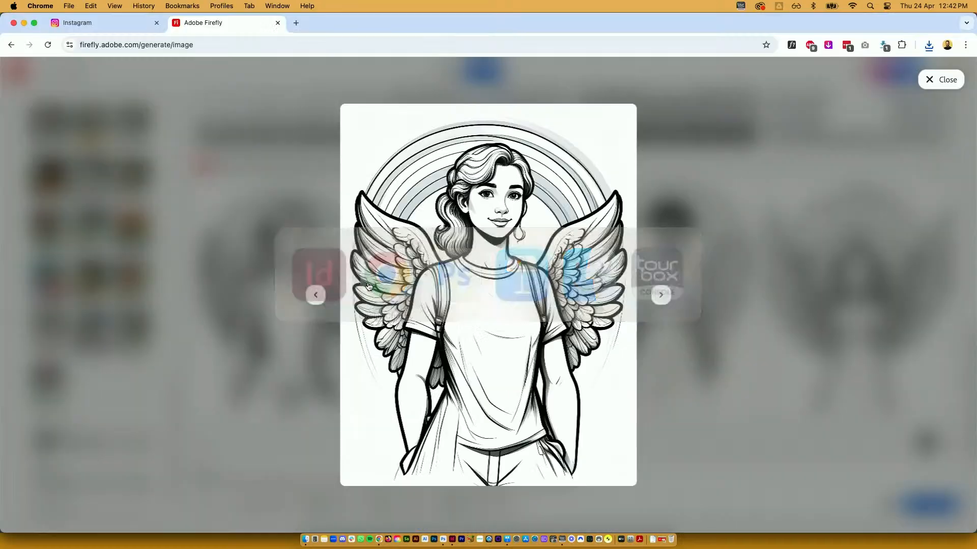
Change the Firefly prompt subject to 'a stegosaurus wearing roller skates' and generate a new batch
click(261, 98)
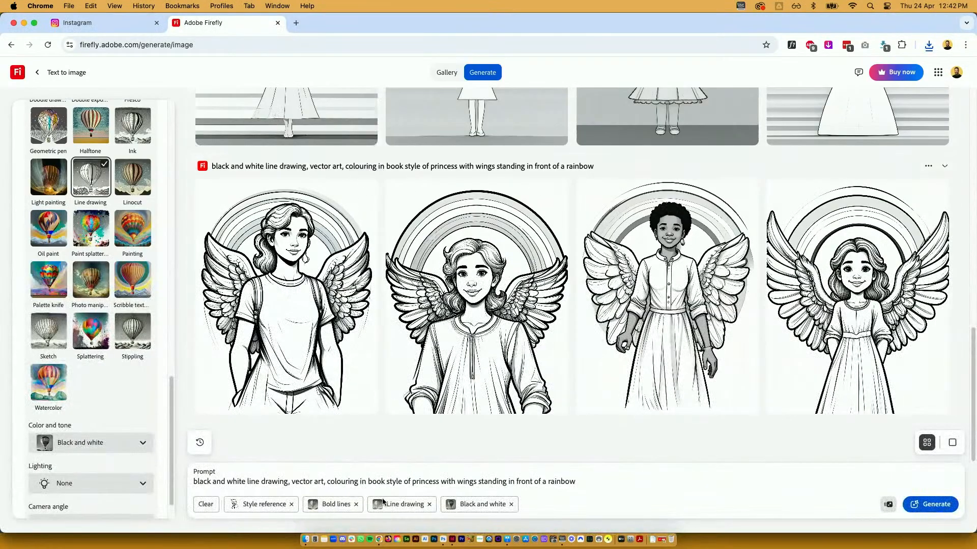
drag(414, 481, 583, 483)
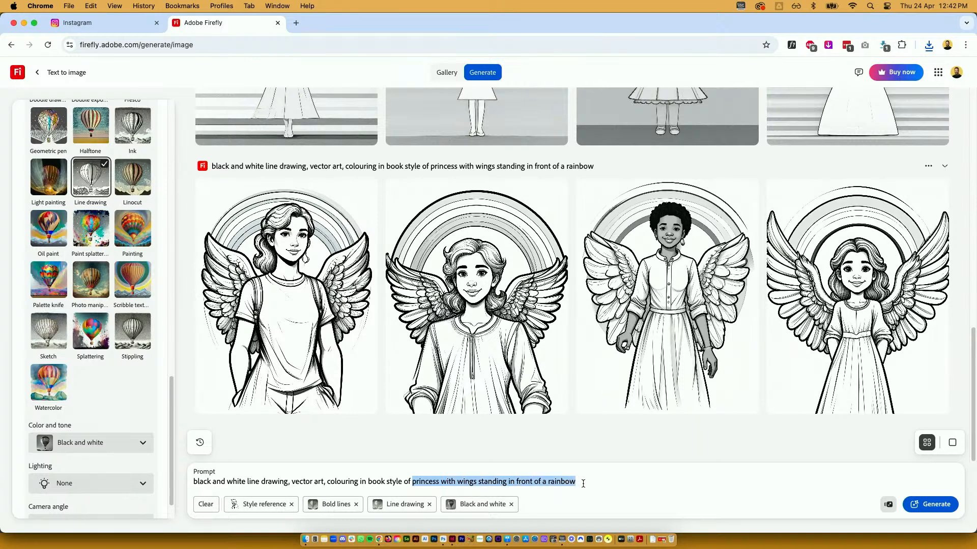
key(BackSpace)
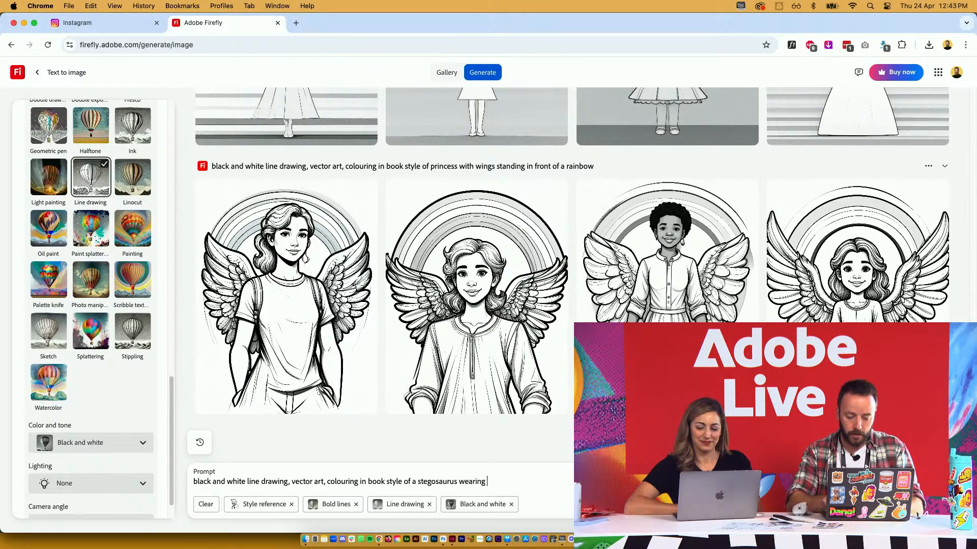
text(ska)
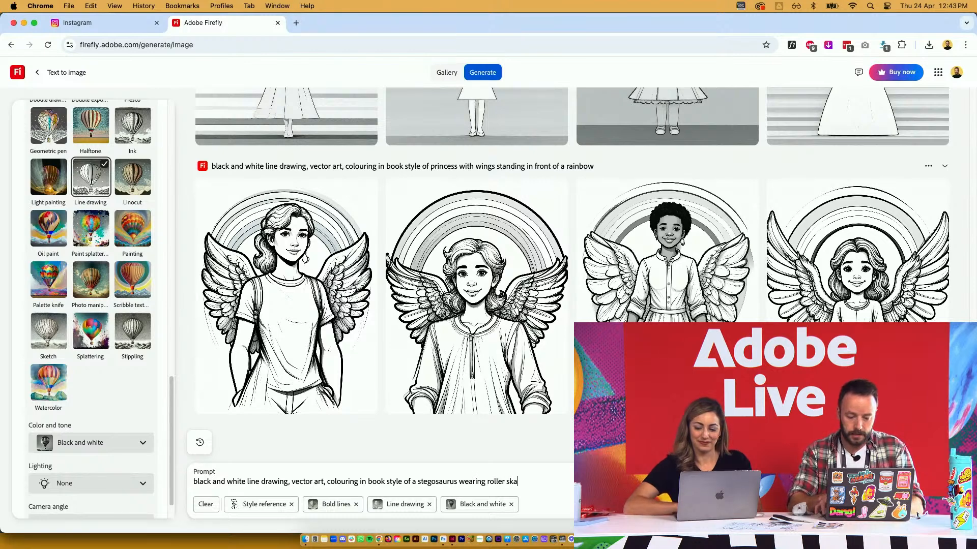
text(tes)
key(Return)
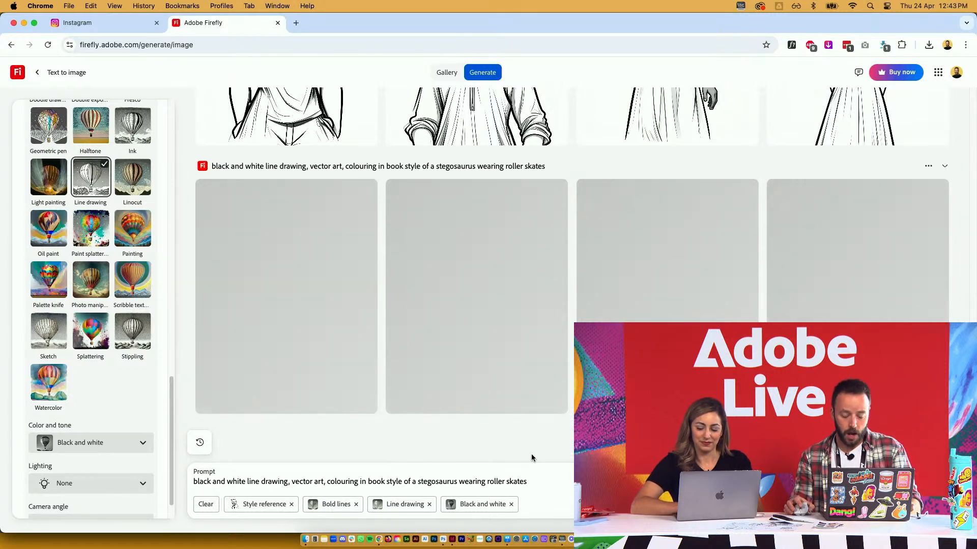
key(super+Tab)
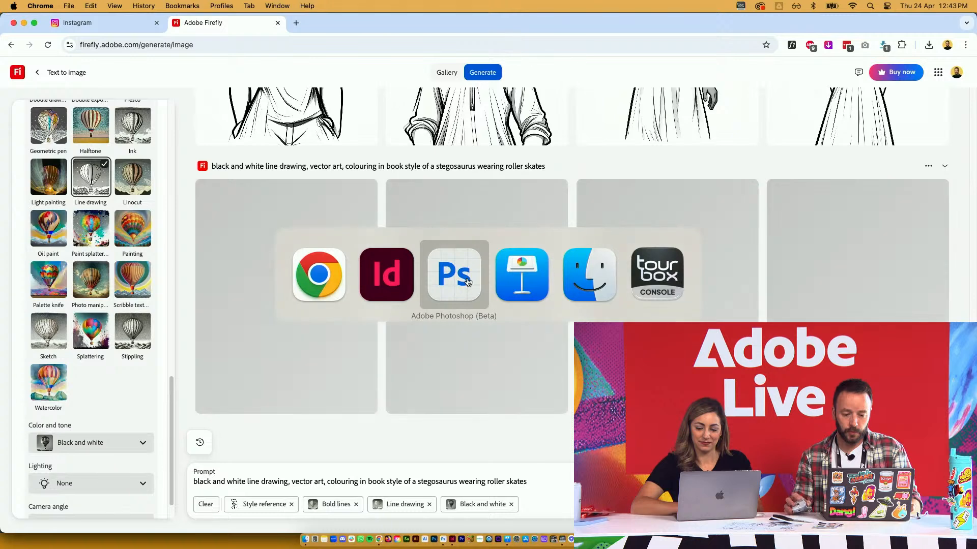
Check the cover angel image's link in InDesign, then bring up the Working Files folder in Finder
click(385, 276)
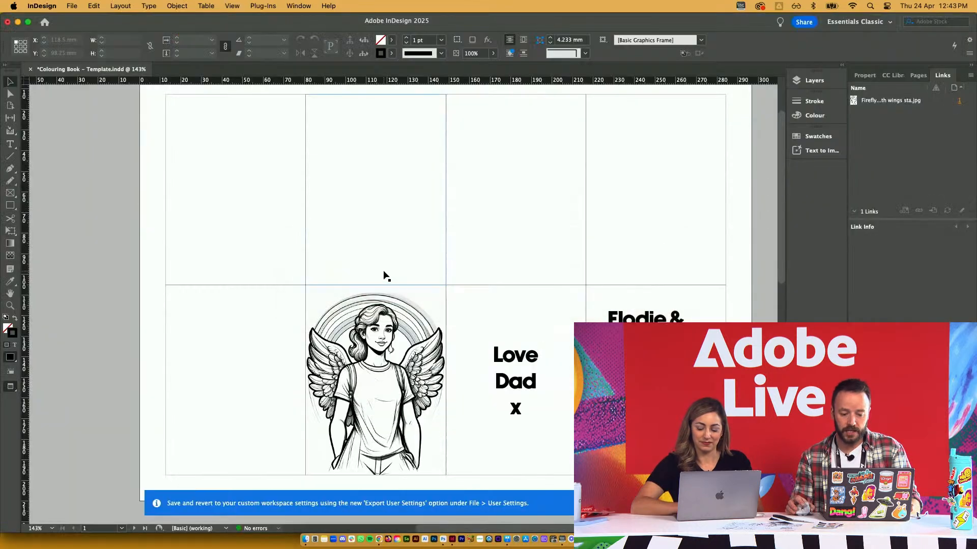
click(389, 337)
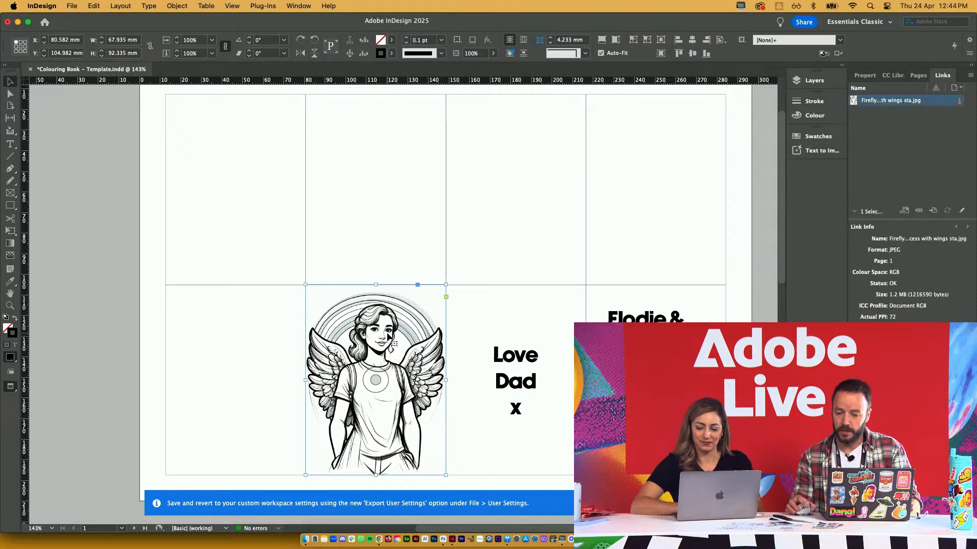
right_click(889, 105)
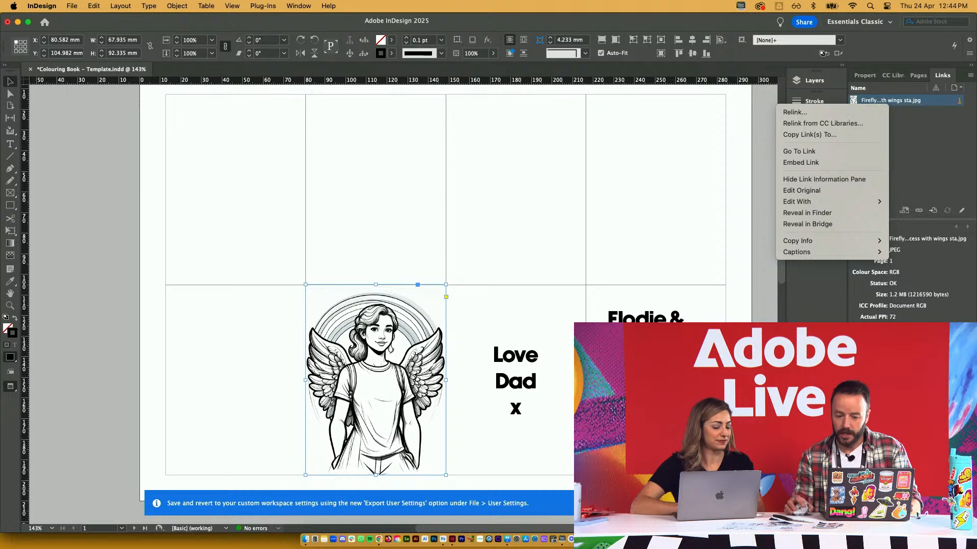
click(136, 312)
key(super+Tab)
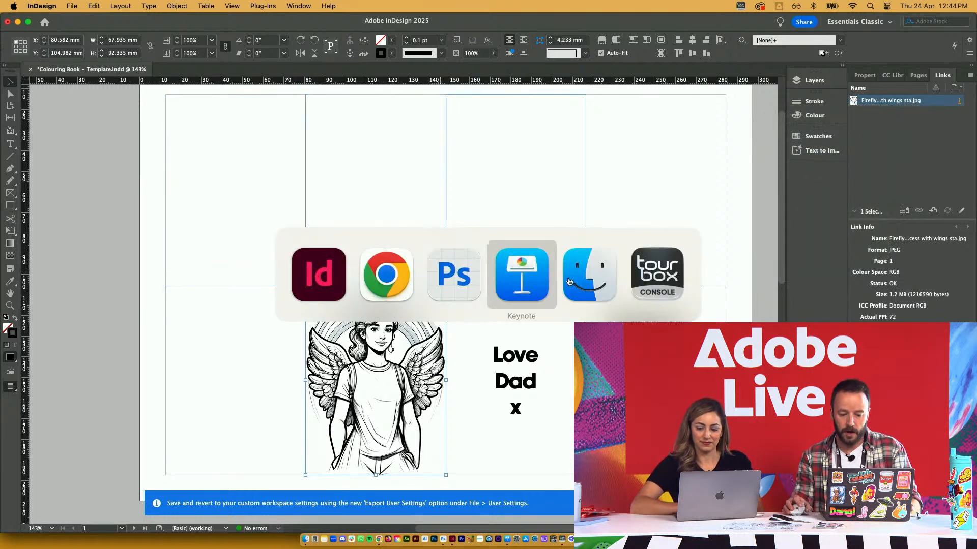
click(600, 277)
Open the angel Firefly JPG from Our Images in Photoshop (Beta)
click(237, 114)
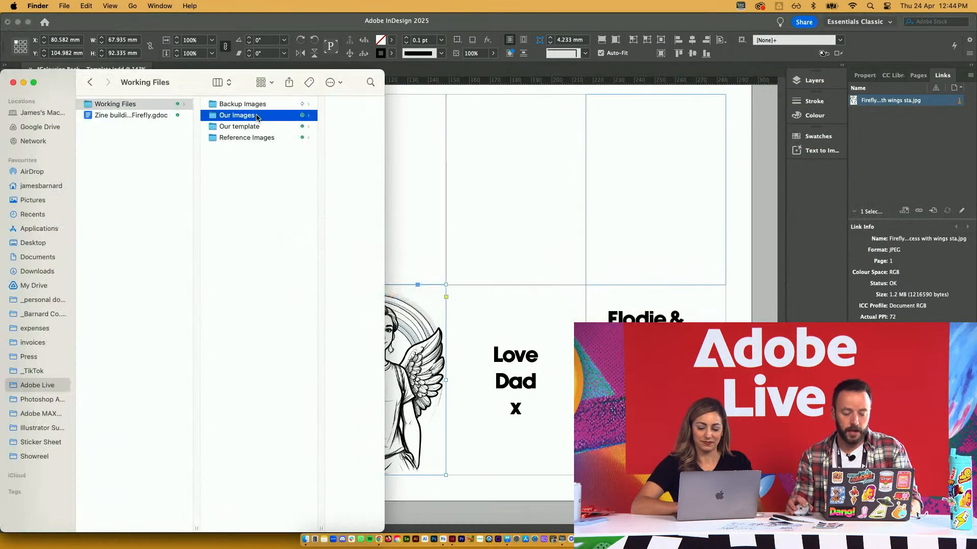
right_click(298, 103)
mouse_move(416, 125)
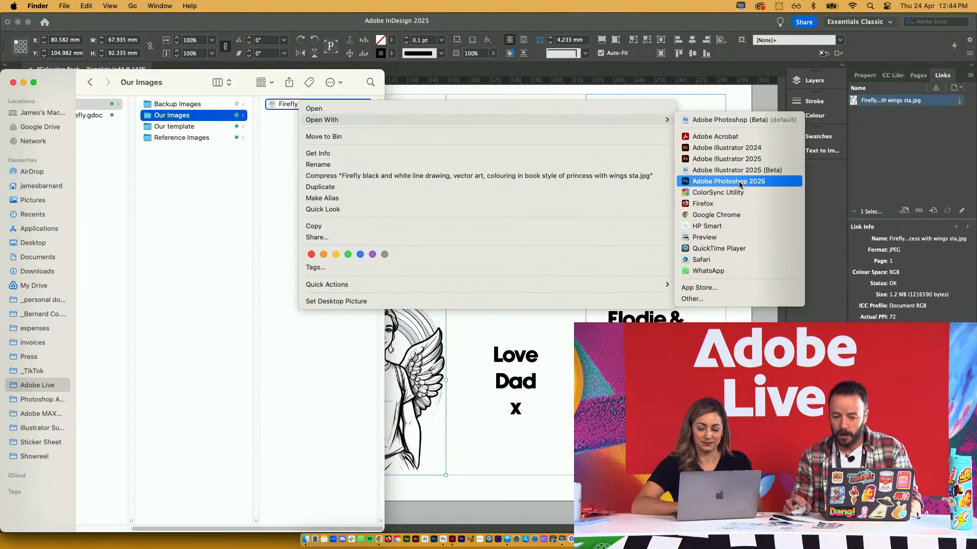
click(726, 121)
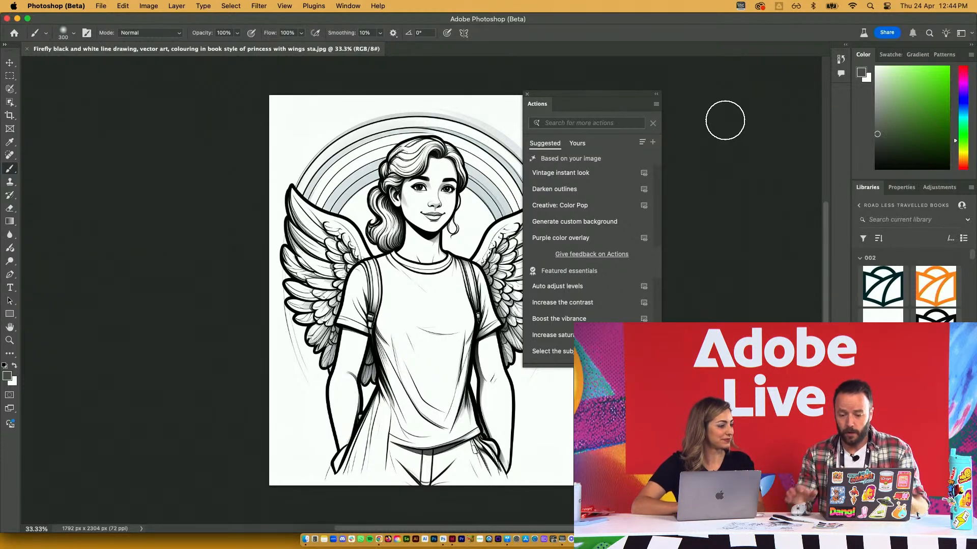
Try the Vintage instant look, Darken outlines and Creative: Color Pop actions on the angel drawing
drag(619, 96, 725, 92)
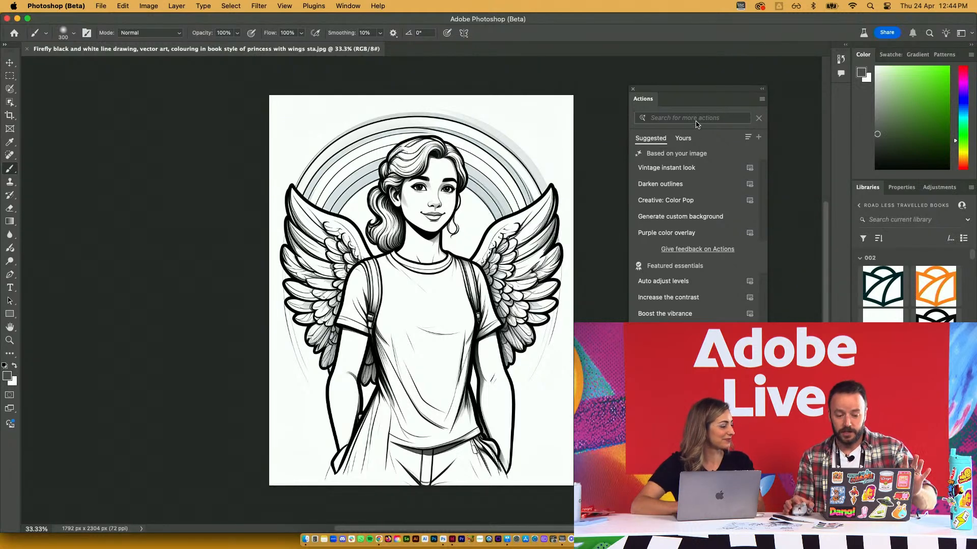
click(750, 169)
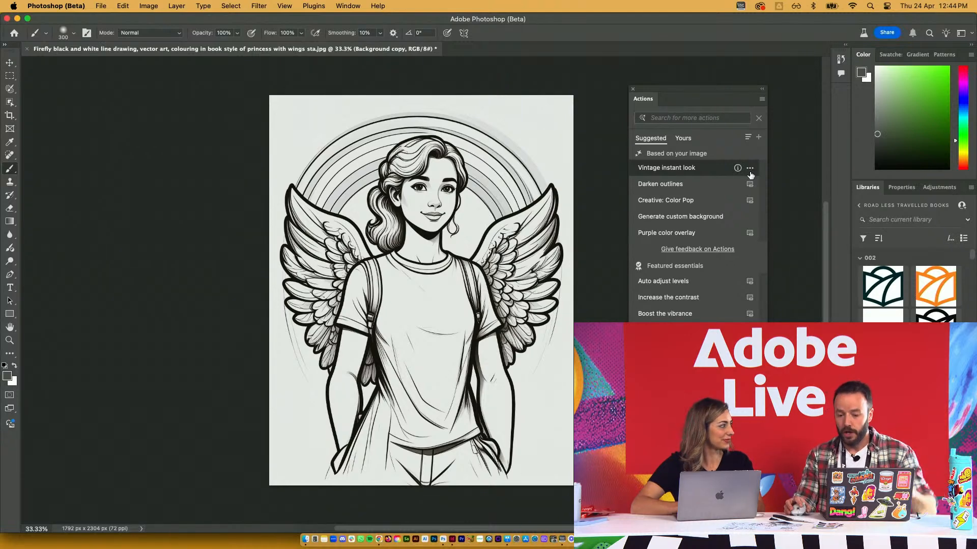
click(750, 185)
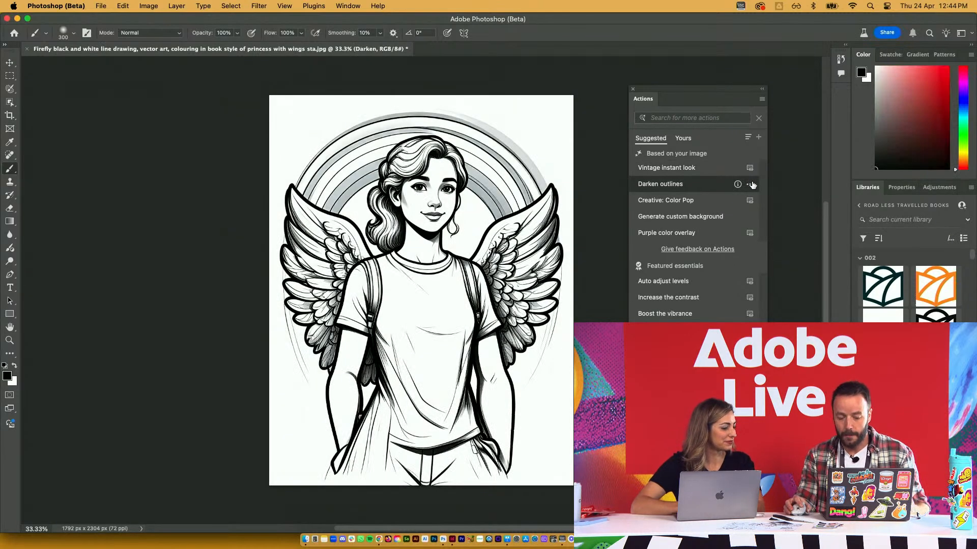
click(750, 201)
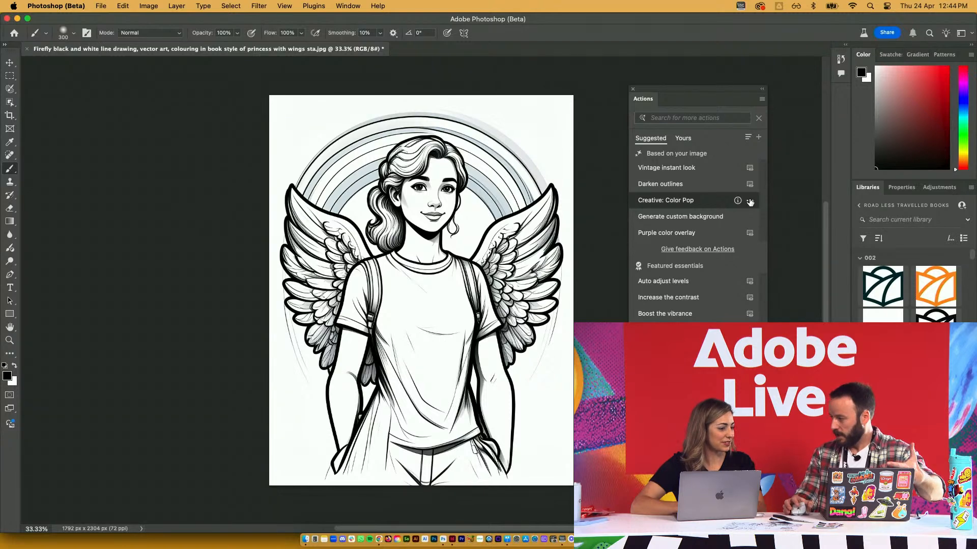
click(713, 118)
Apply the 'Black and white preset 1' action to the angel drawing, comparing before and after
text(black and white)
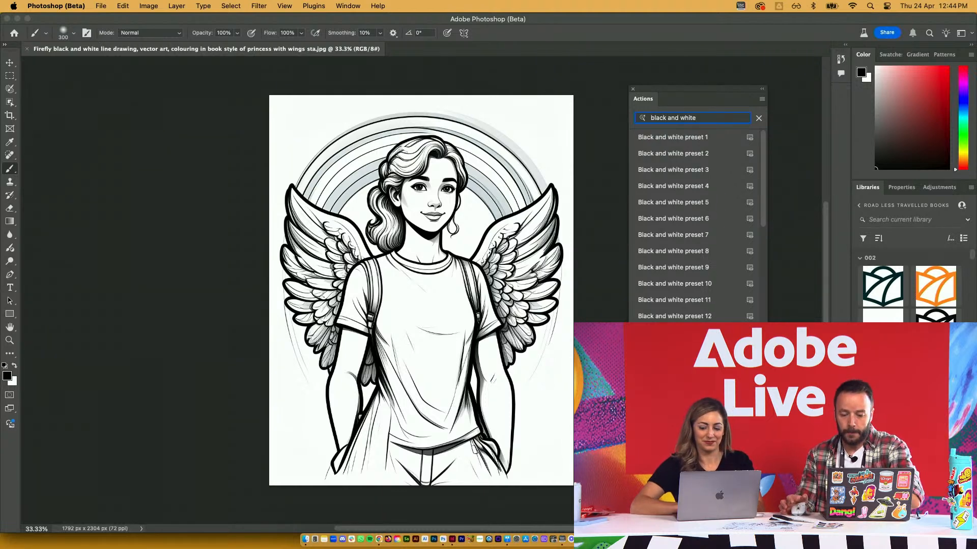
click(749, 139)
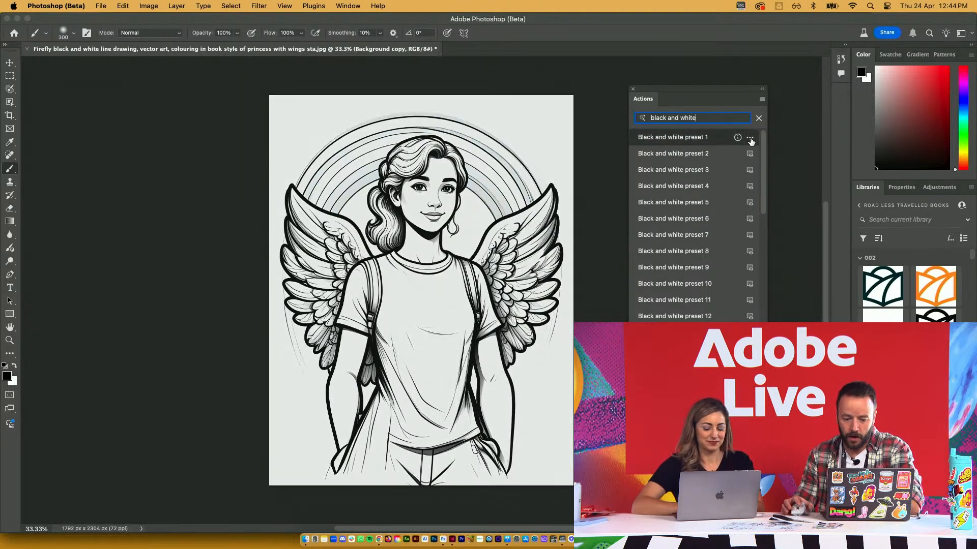
click(725, 141)
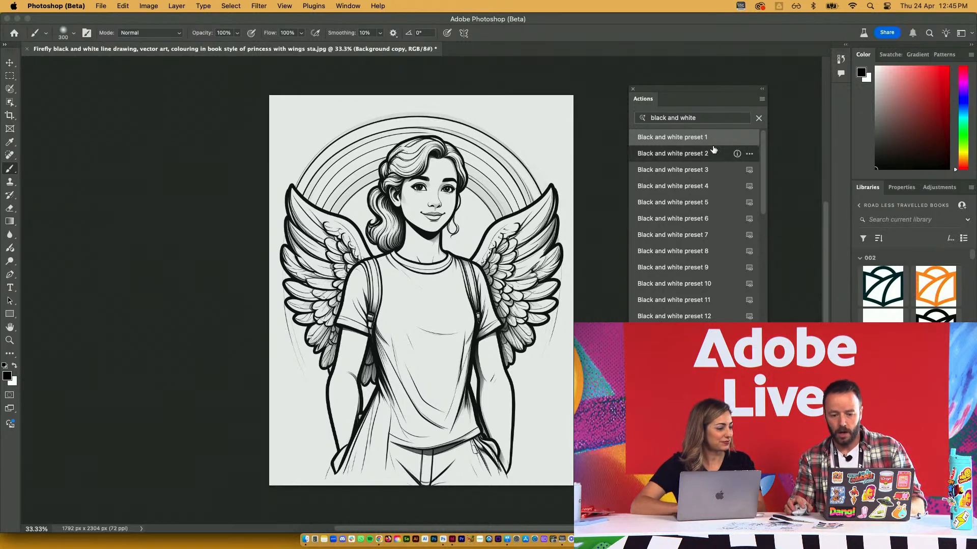
key(v)
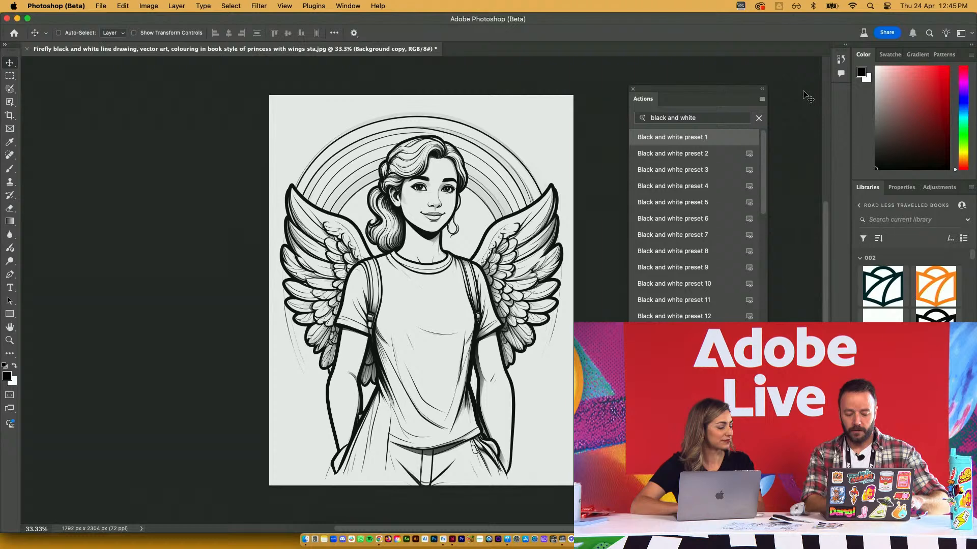
key(super+z)
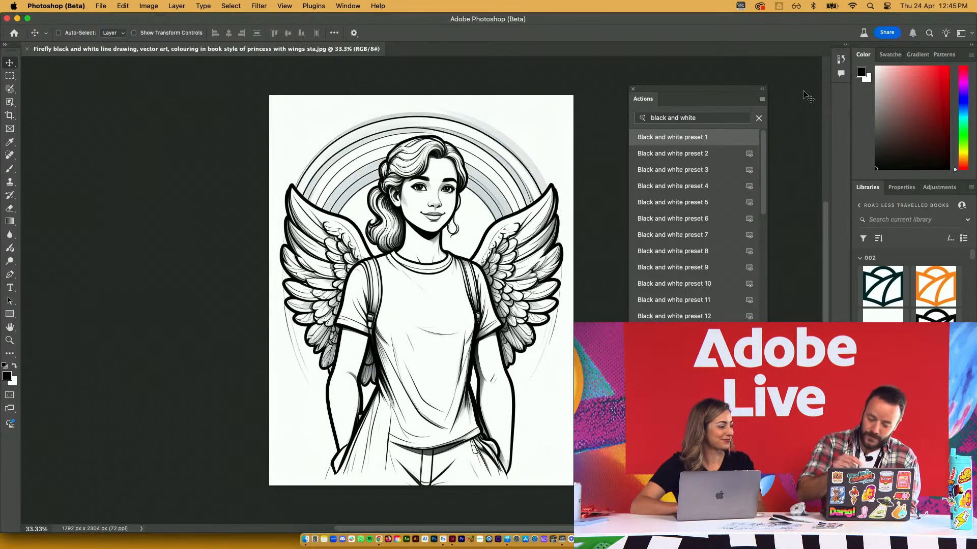
click(123, 6)
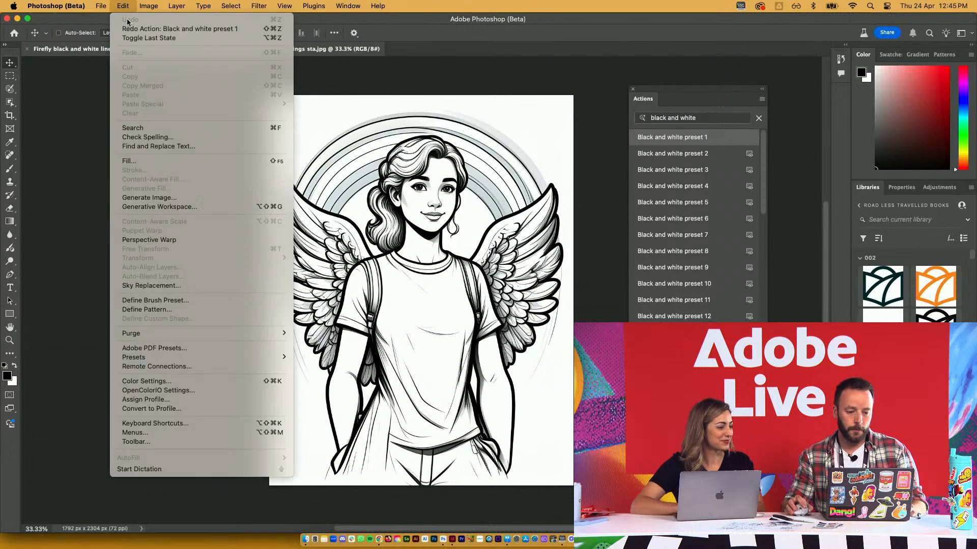
click(135, 37)
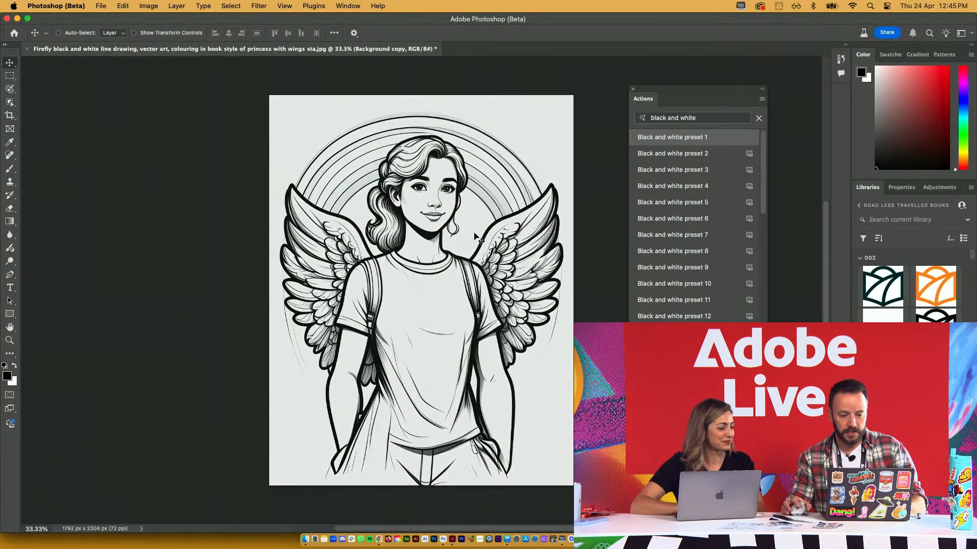
Save the black-and-white angel drawing as a PSD file
key(super+shift+s)
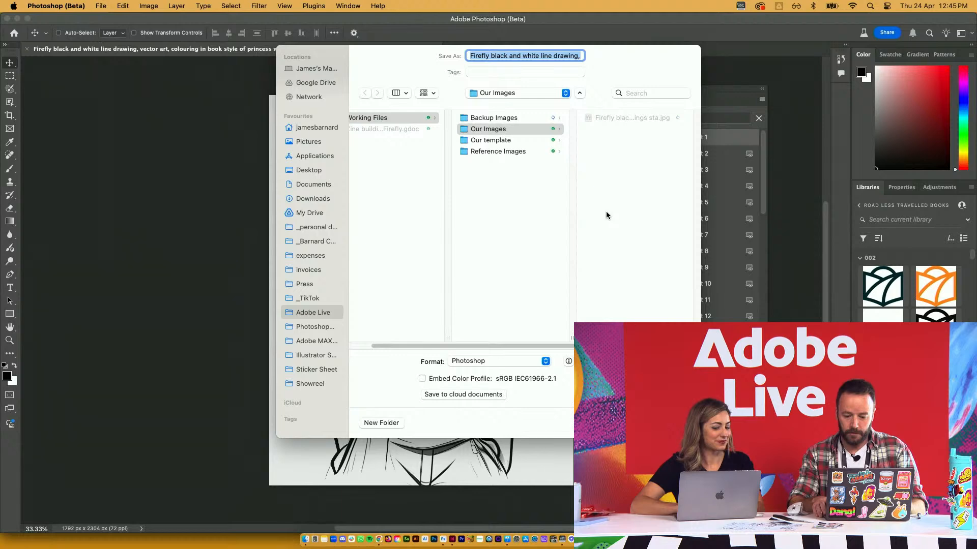
key(Return)
key(super+Tab)
key(super+Tab)
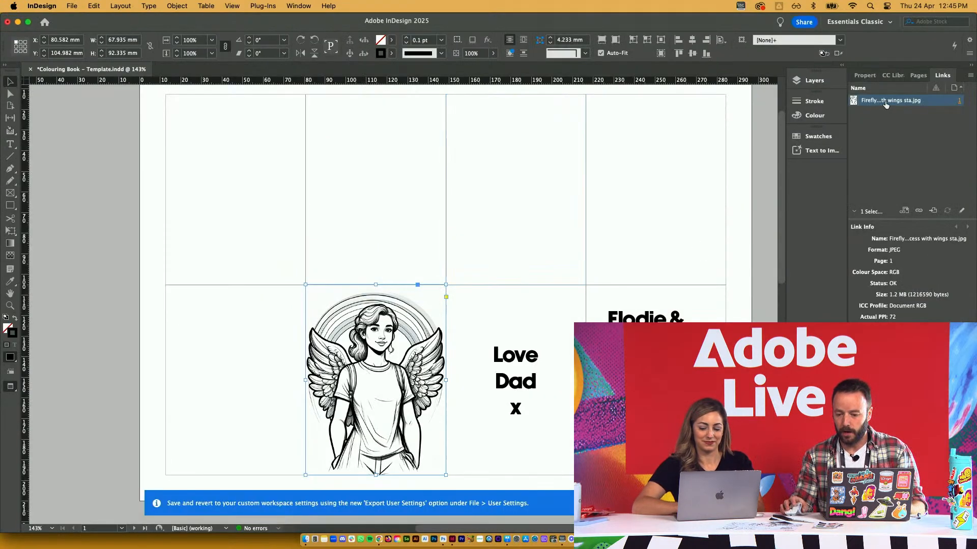
Relink the cover's angel frame to the PSD in Our Images and open it for editing
right_click(885, 103)
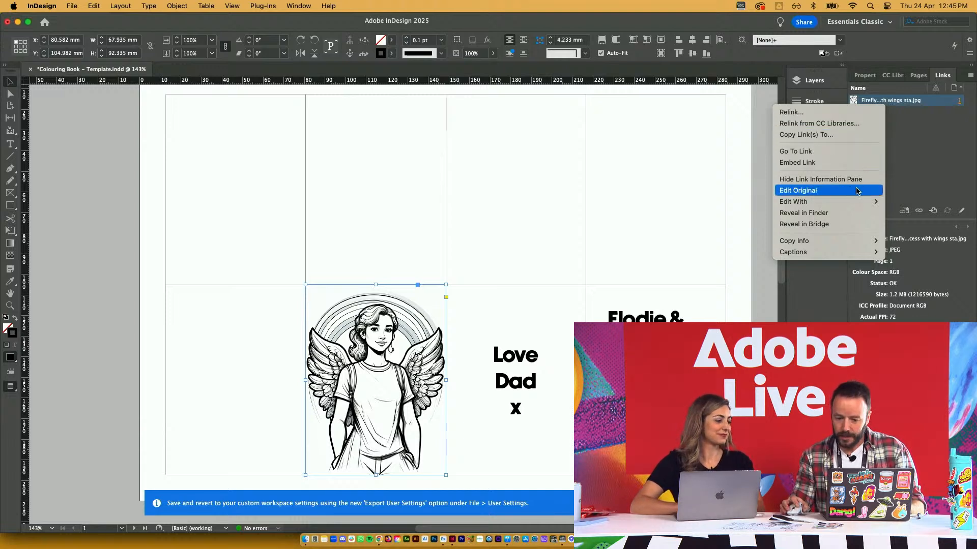
click(834, 113)
click(515, 152)
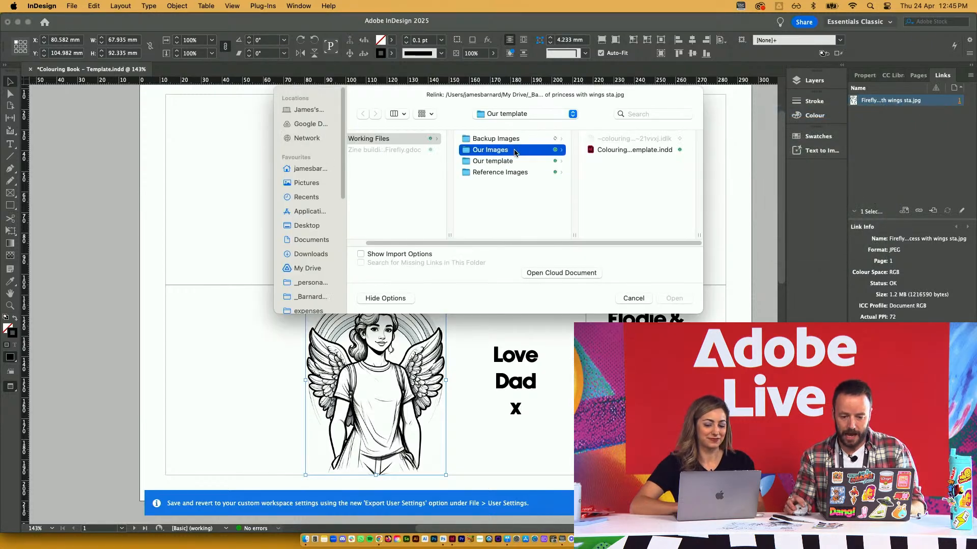
double_click(637, 148)
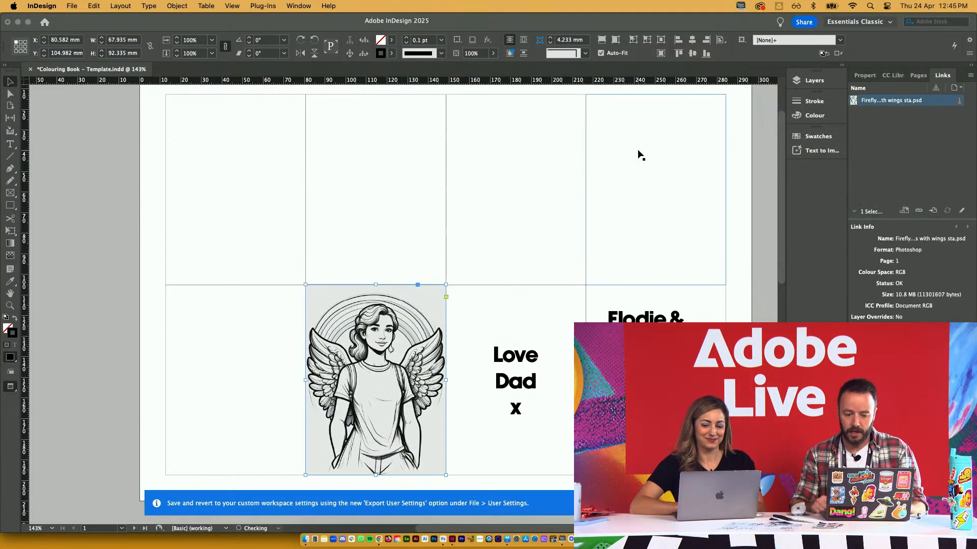
click(285, 355)
alt+double_click(389, 338)
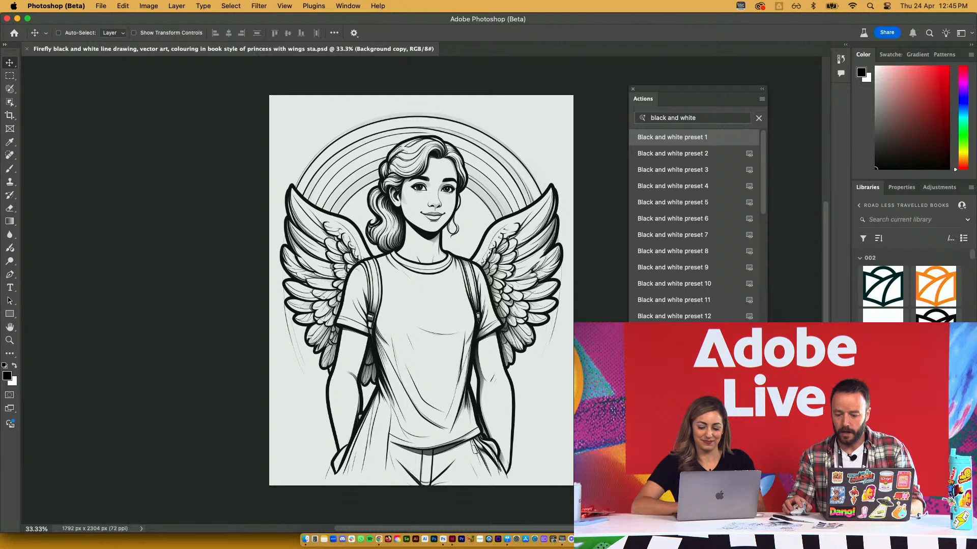
Add an S-shaped Curves adjustment to whiten the page and darken the angel's lines
click(922, 386)
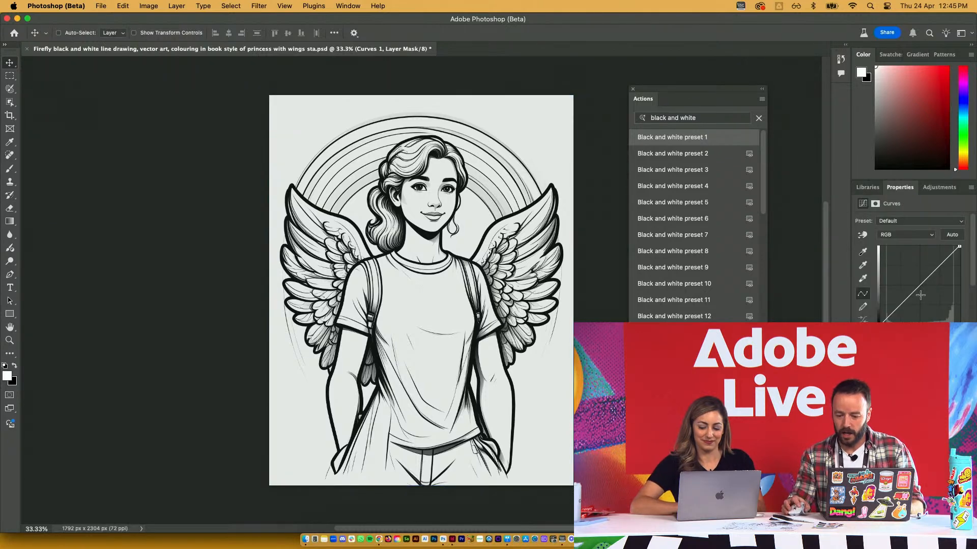
mouse_move(918, 288)
mouse_down()
mouse_move(926, 300)
mouse_move(924, 291)
mouse_up()
click(859, 432)
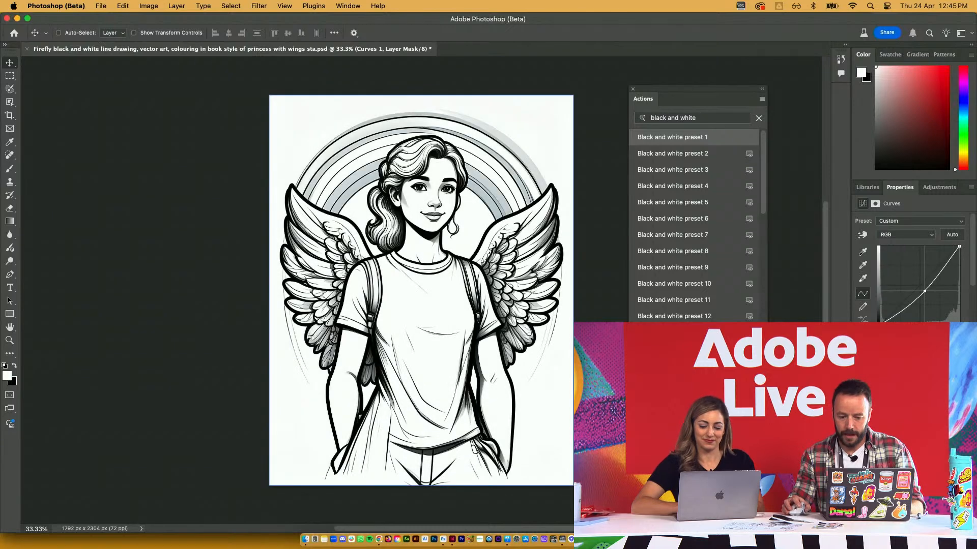
click(898, 433)
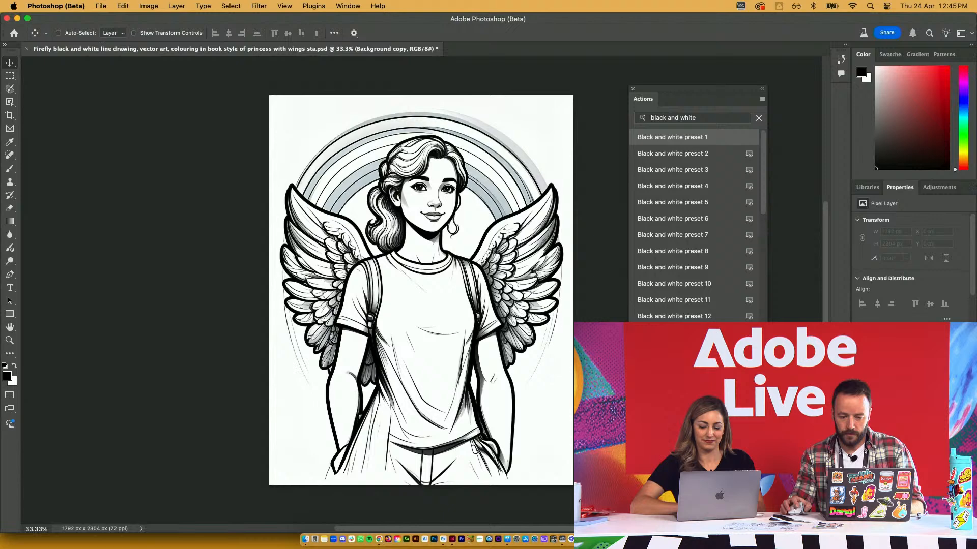
click(898, 417)
Save the edited angel PSD and check its colour mode
key(super+s)
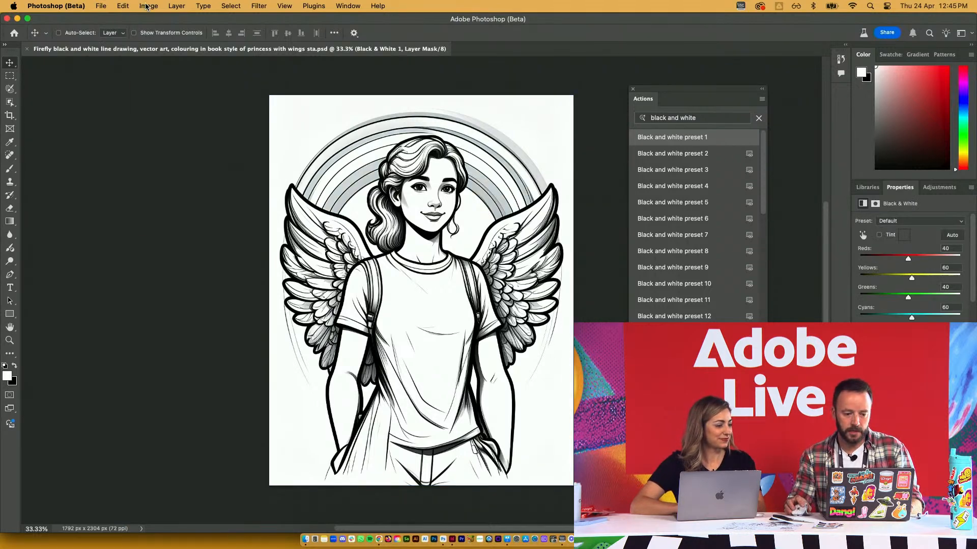
click(146, 6)
mouse_move(177, 25)
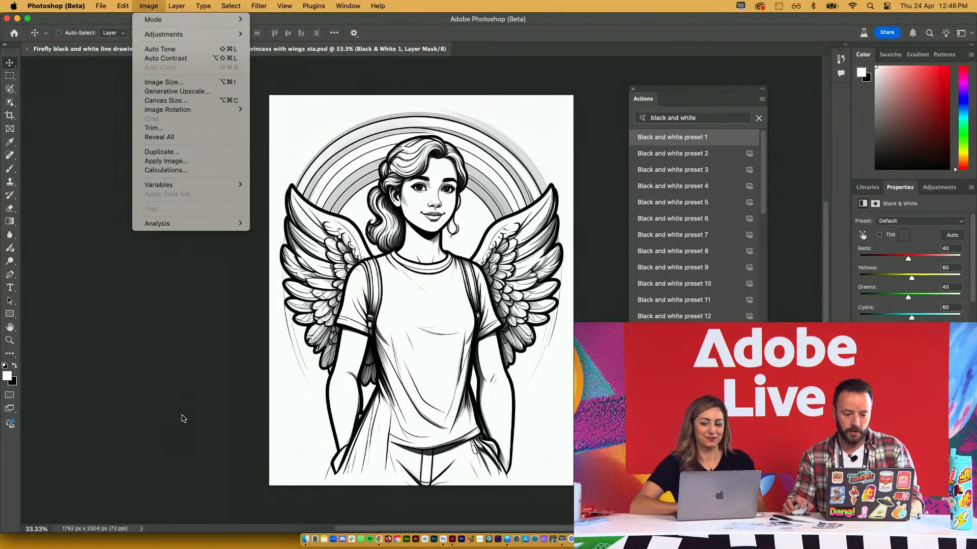
key(super+Tab)
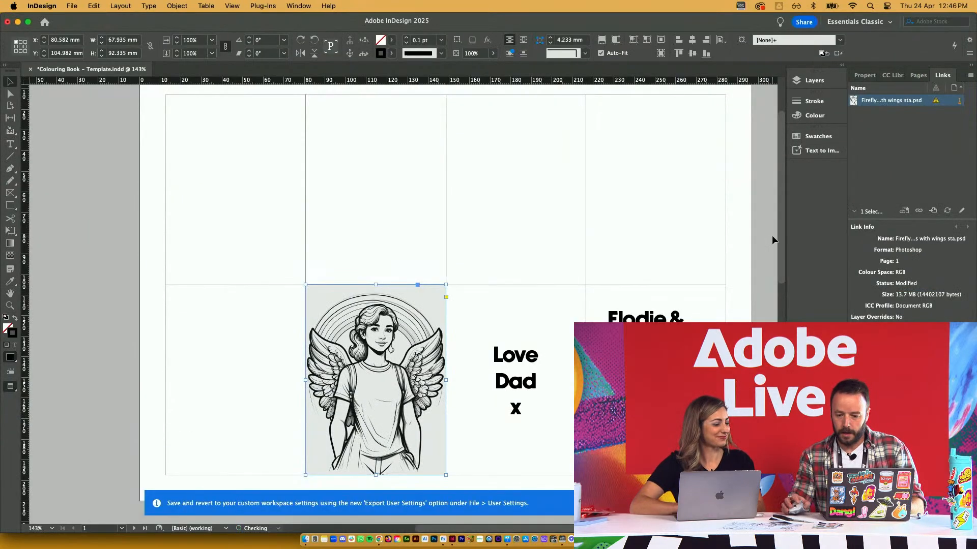
Update the modified angel link so the cover shows the whiter version
click(947, 210)
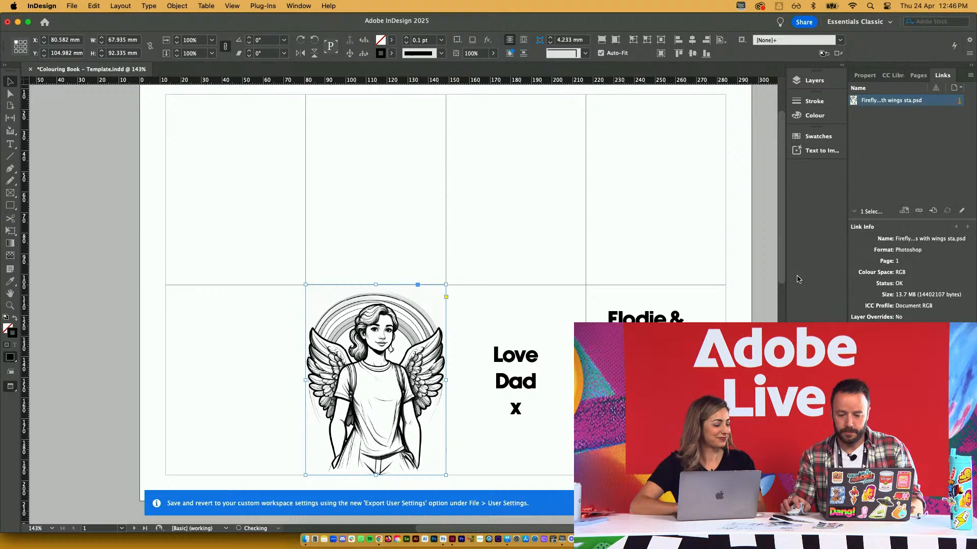
key(super+Tab)
key(super+Tab)
key(super+Tab)
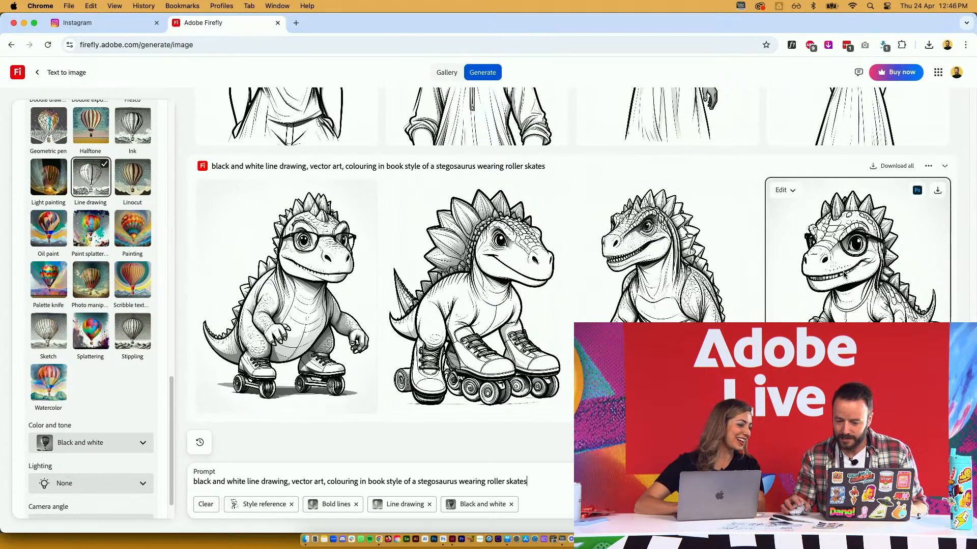
Download the fourth stegosaurus image, then generate line art of a 'girl witch sleeping in tree'
click(937, 192)
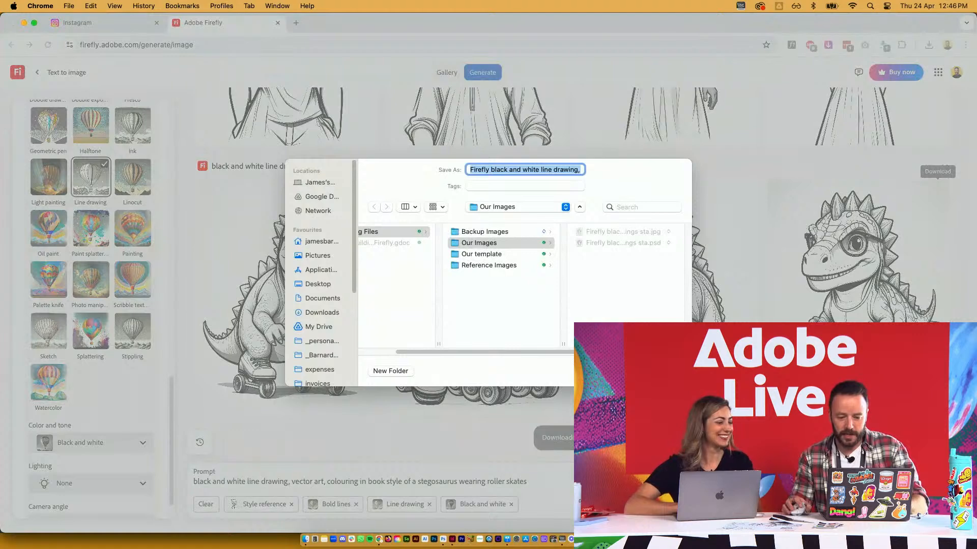
key(Return)
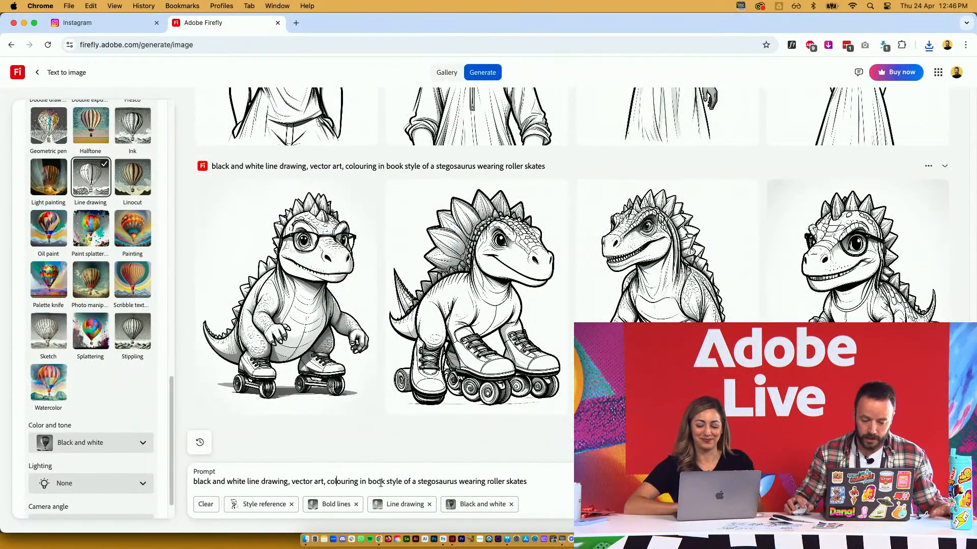
drag(412, 481, 556, 482)
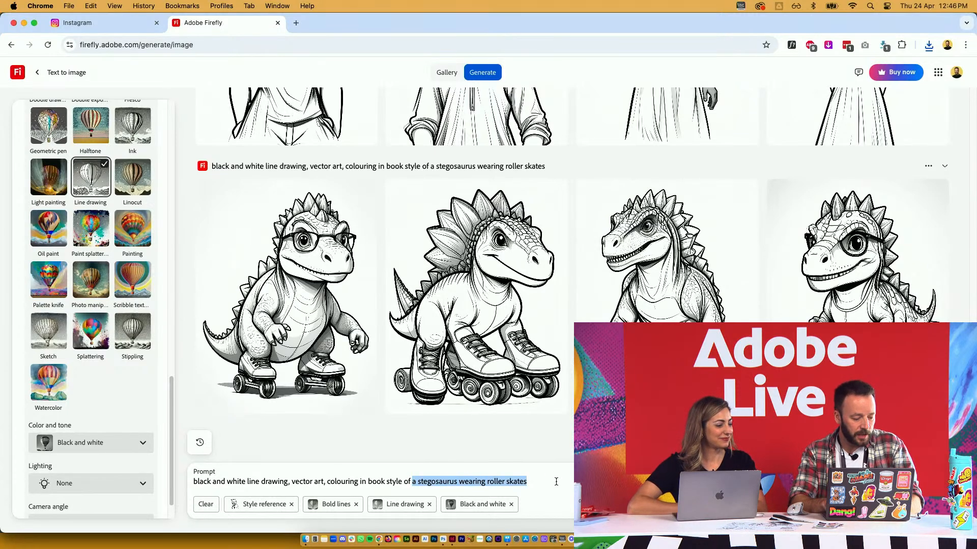
text(girl )
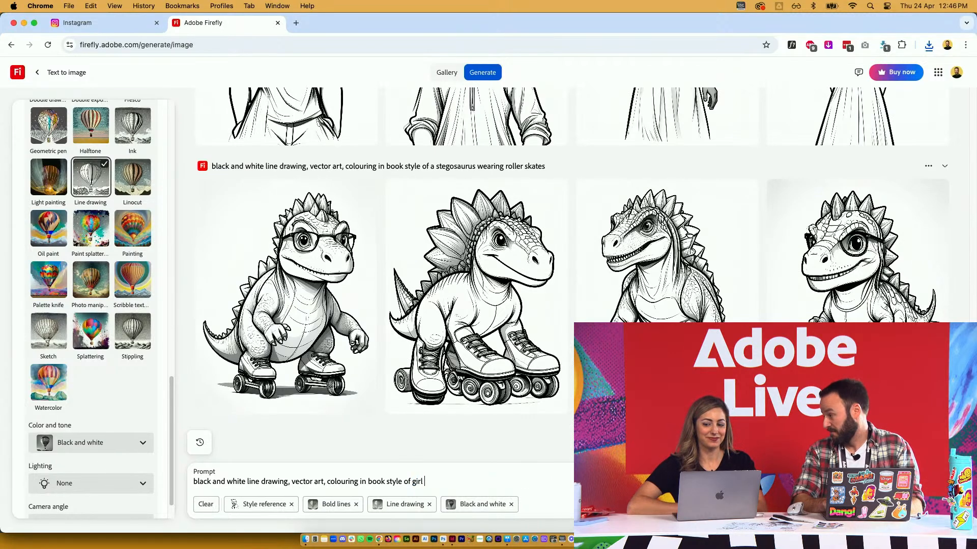
text(witch)
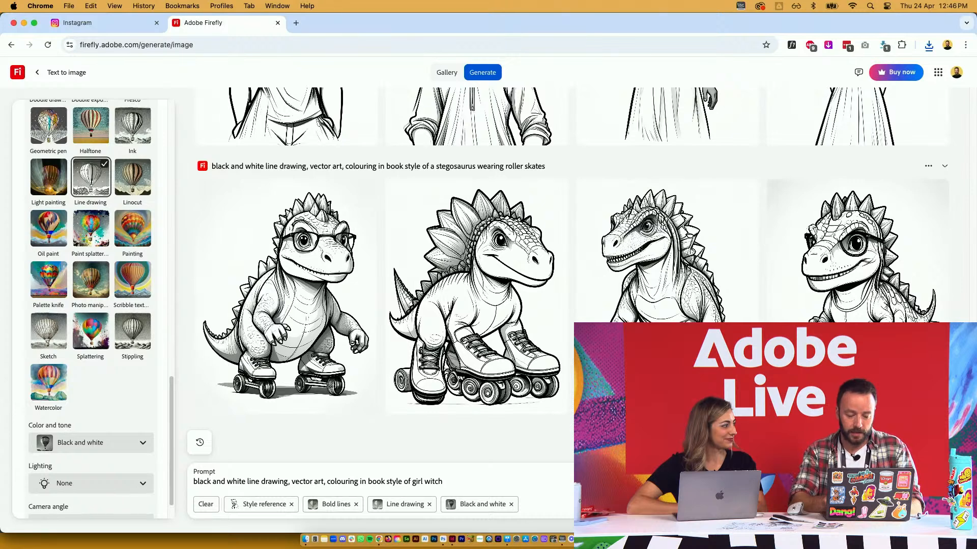
text( sleeping)
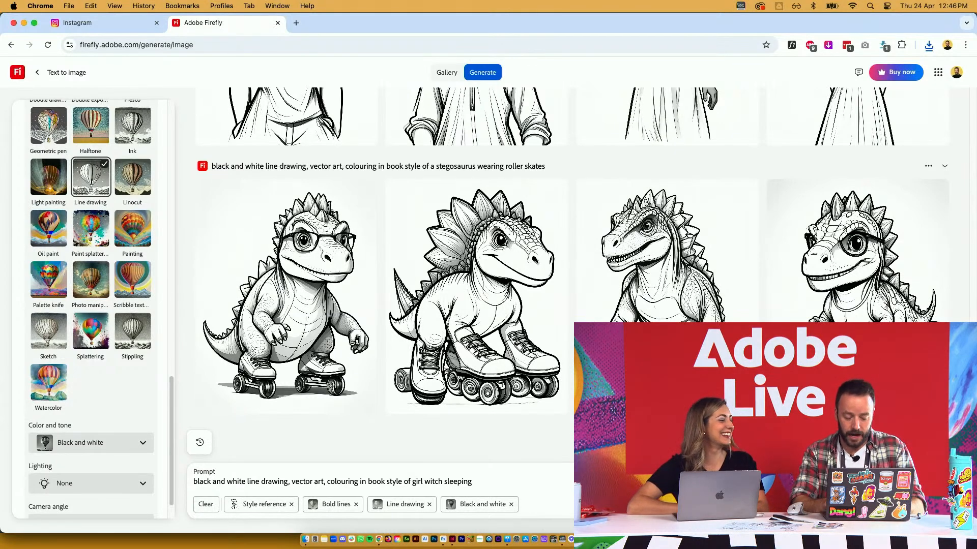
text(in tree)
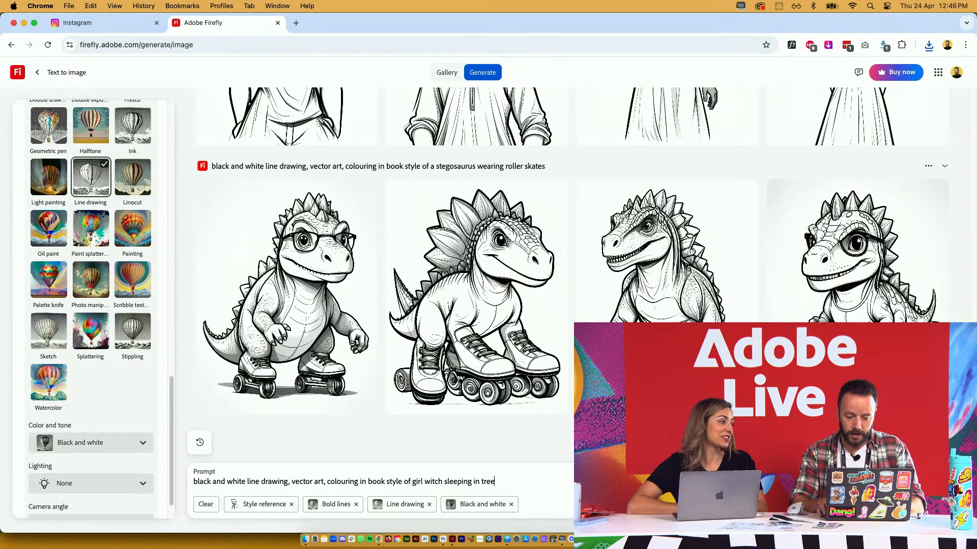
key(Return)
key(super+Tab)
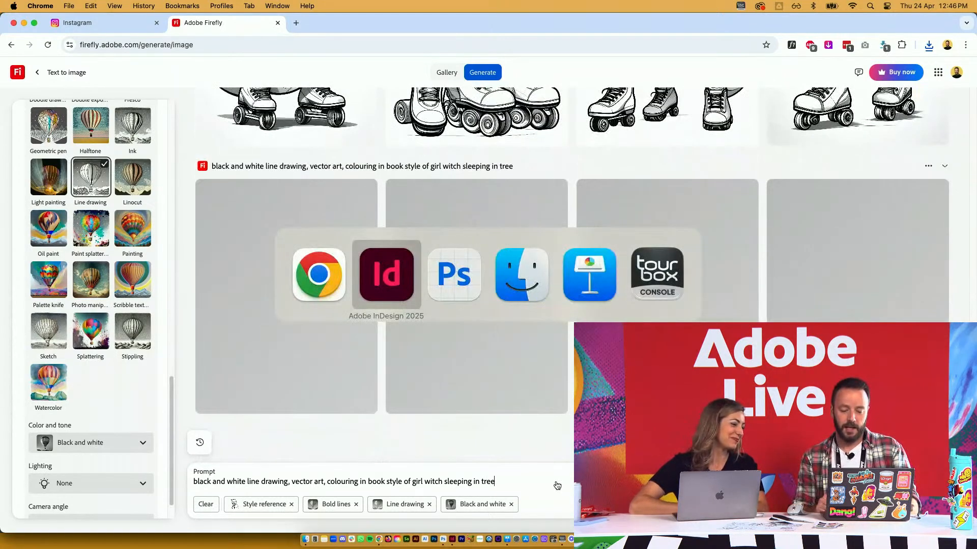
key(super+Tab)
key(super+Tab)
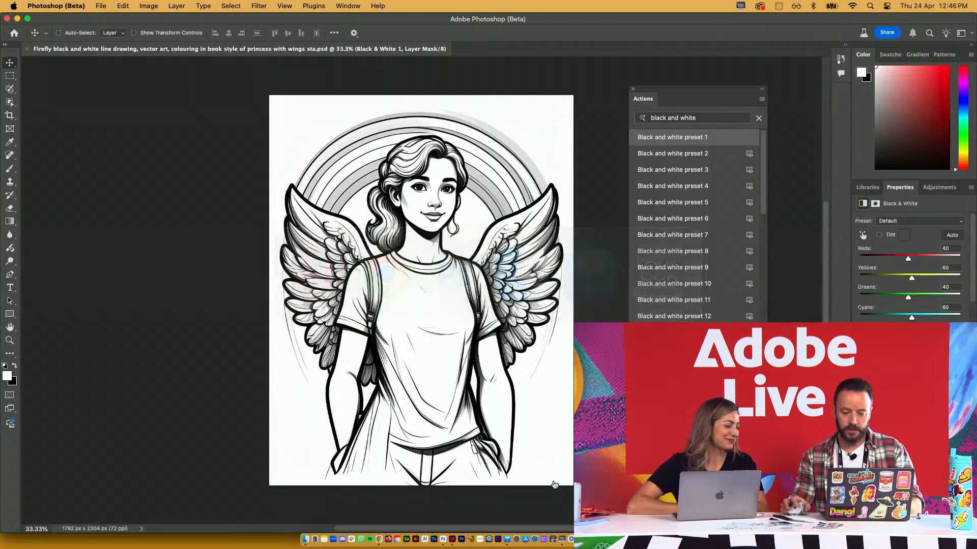
Open the stegosaurus JPG from Our Images and try Black and white presets 3 and 2
key(super+o)
click(594, 138)
key(Down)
key(Up)
key(Up)
key(Return)
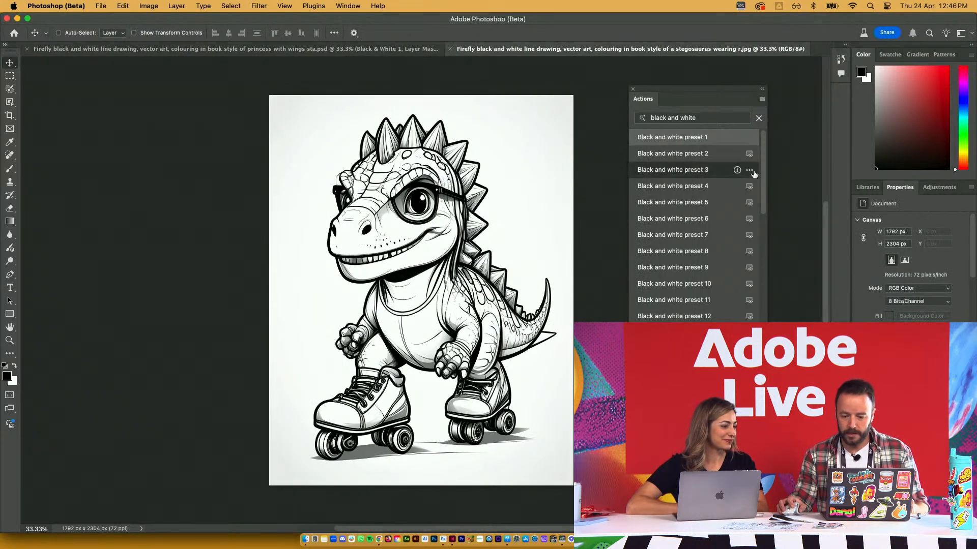
click(751, 173)
click(749, 155)
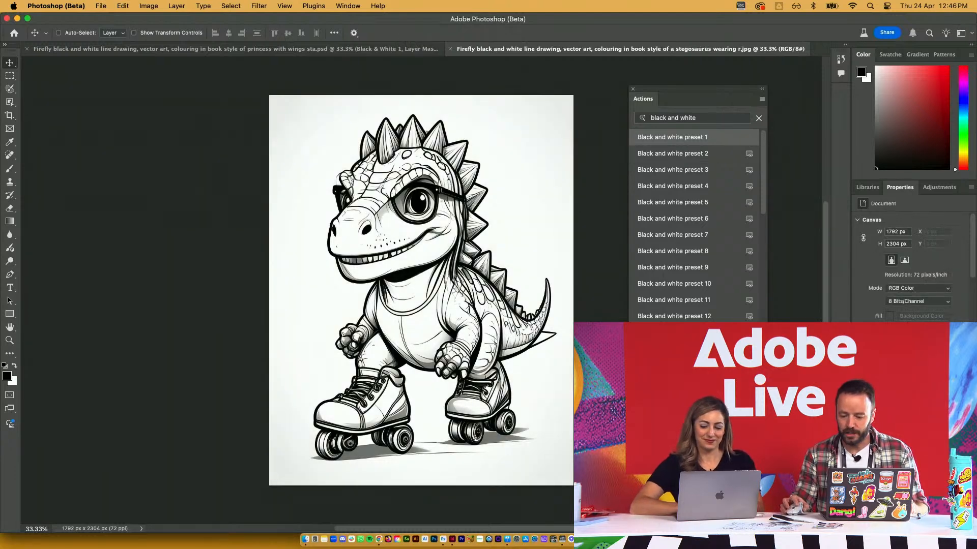
Add a Black & White adjustment layer and save the stegosaurus drawing as a PSD
click(912, 528)
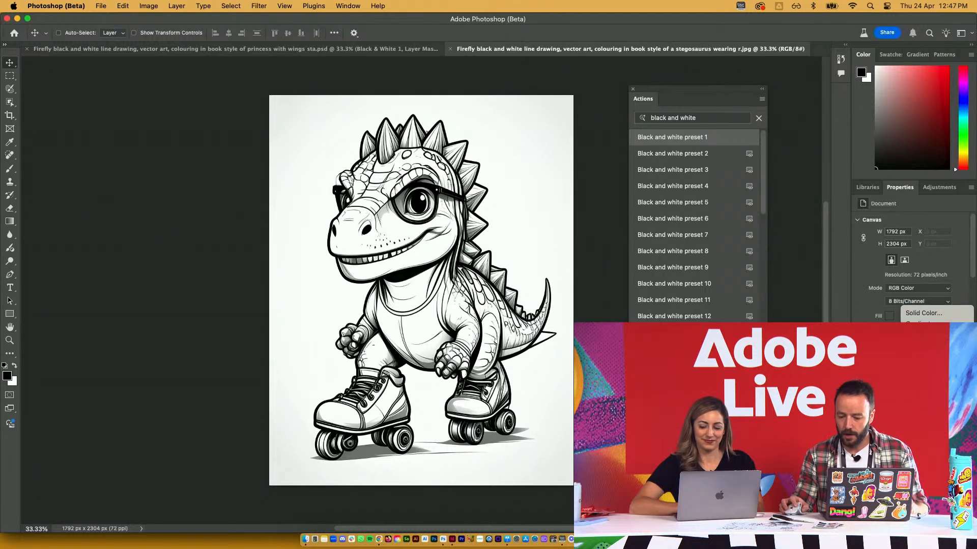
click(923, 436)
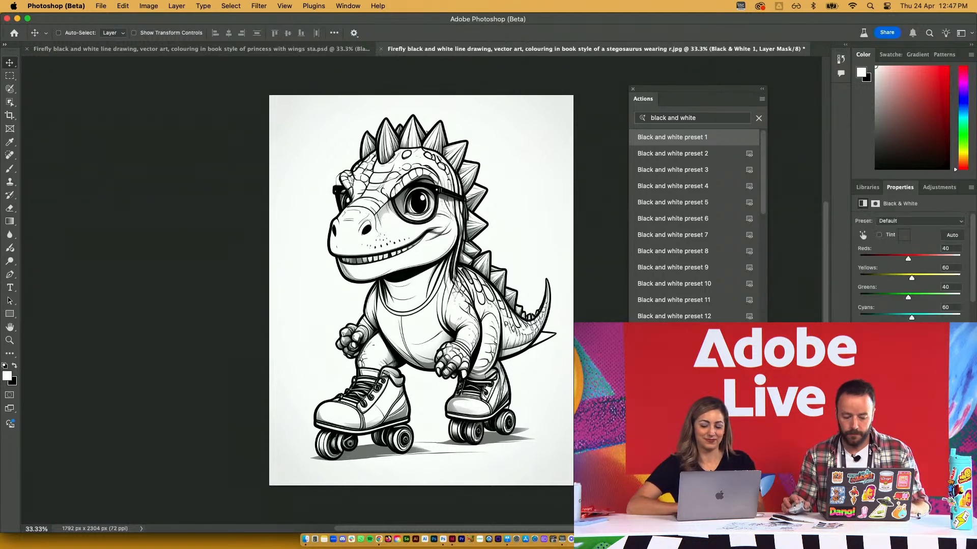
key(super+s)
key(Return)
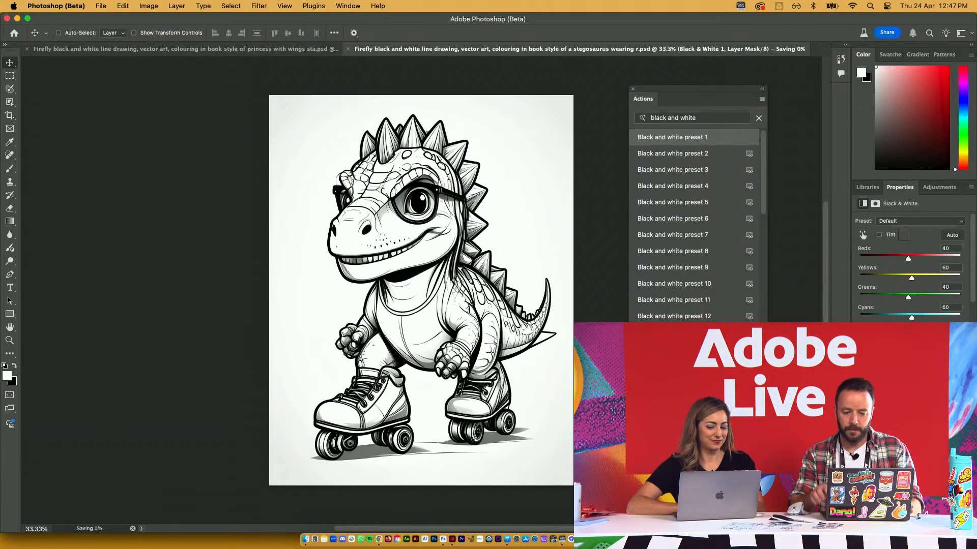
key(super+Tab)
click(266, 360)
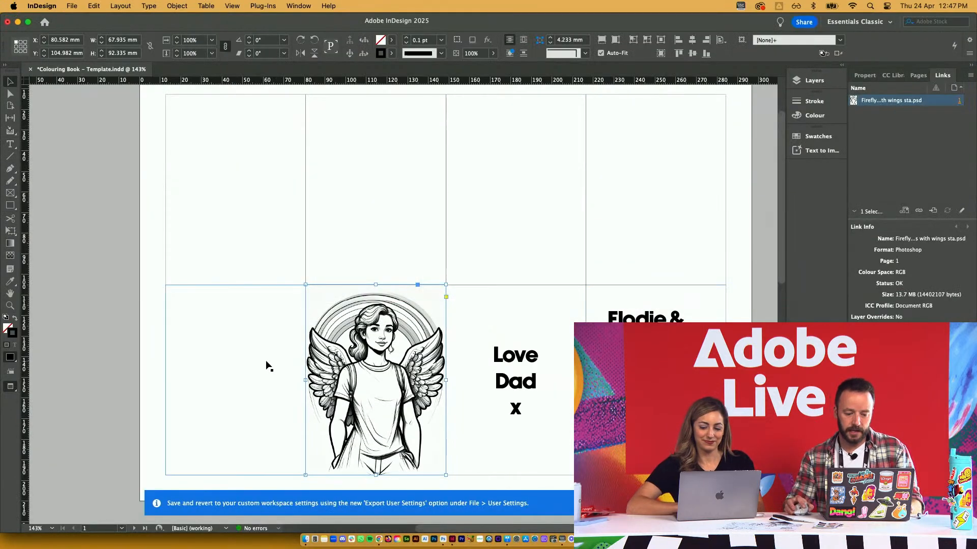
Place the dinosaur PSD into the bottom-left grid frame and fit it to the frame
click(207, 344)
key(super+d)
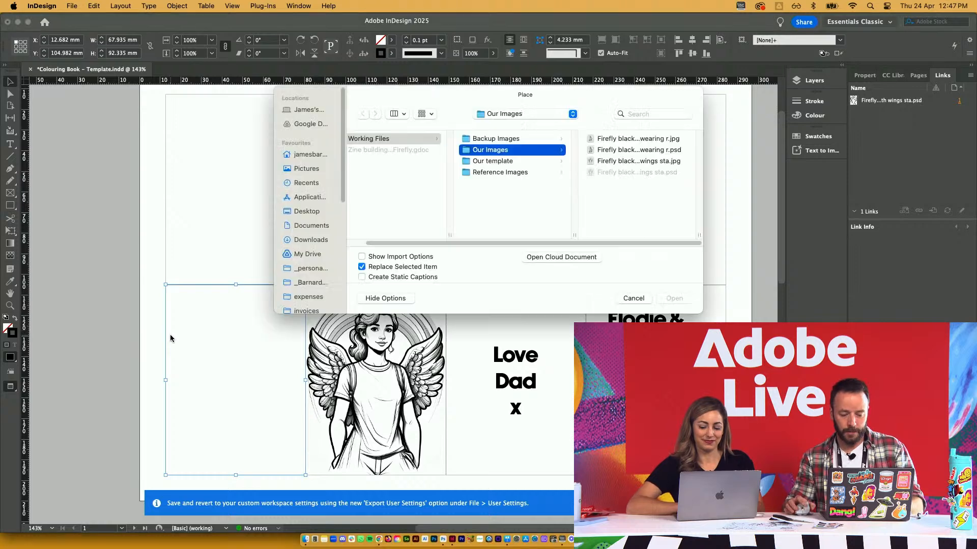
click(624, 151)
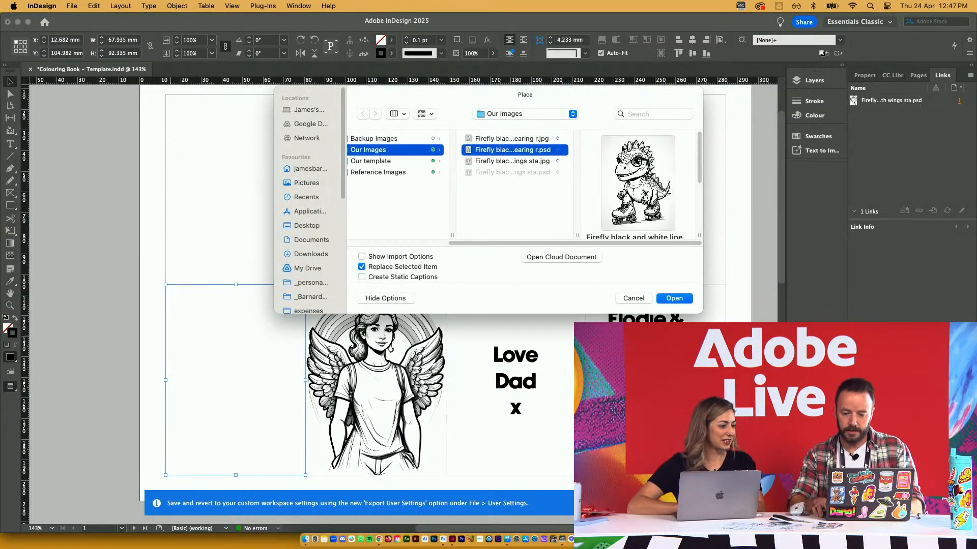
key(Return)
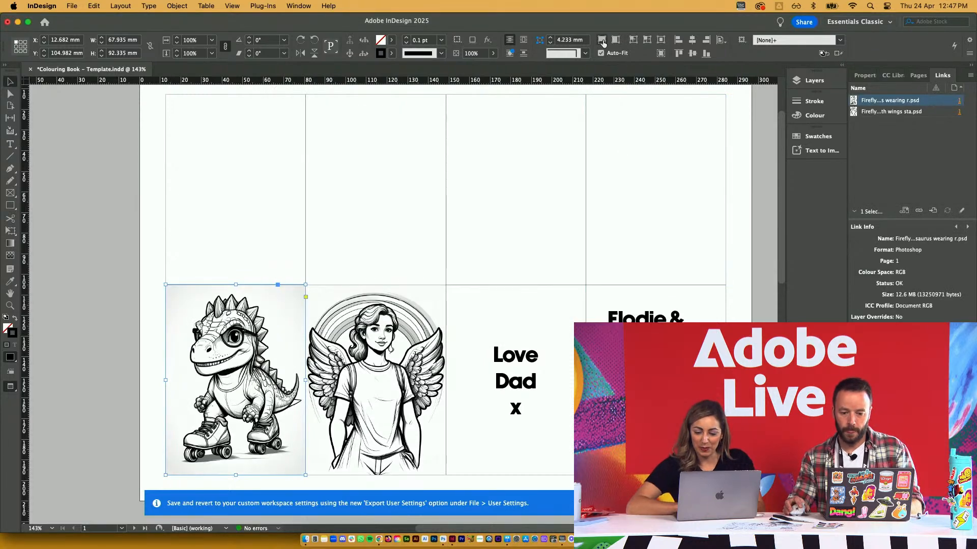
click(602, 41)
Back in Firefly, download the second witch-in-tree drawing
key(super+Tab)
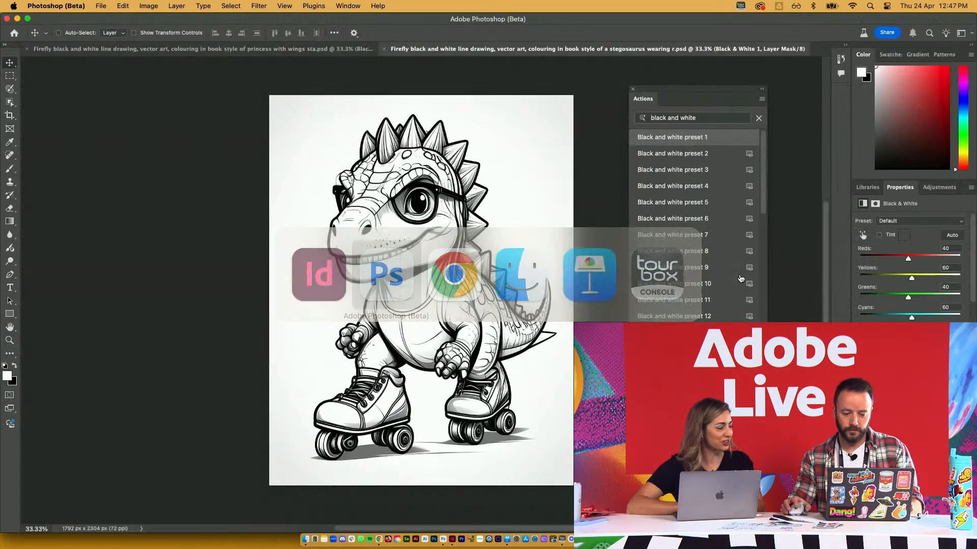
key(super+Tab)
key(super+Tab)
key(super+Tab)
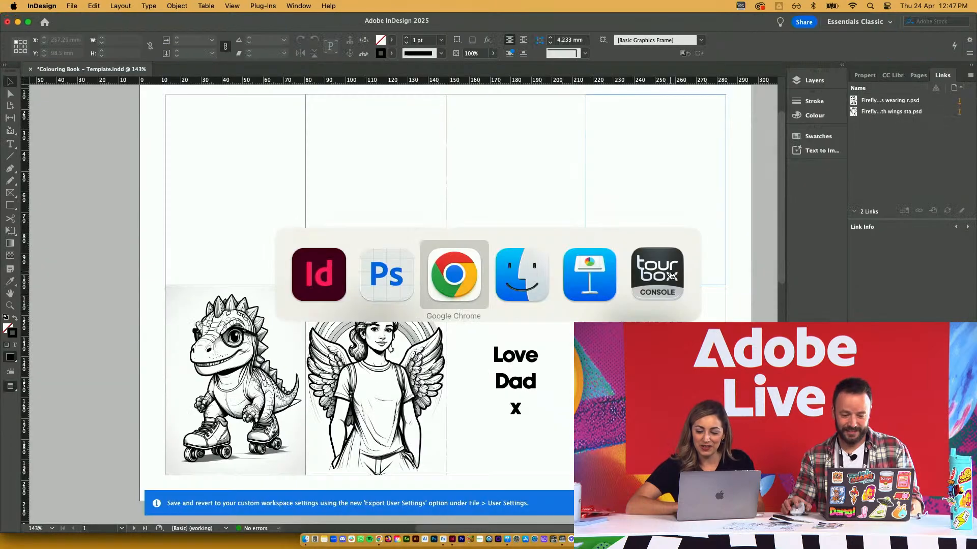
mouse_move(519, 294)
click(554, 199)
Save the witch drawing to Our Images and regenerate with the subject 'a man wearing a giraffe custom'
key(Return)
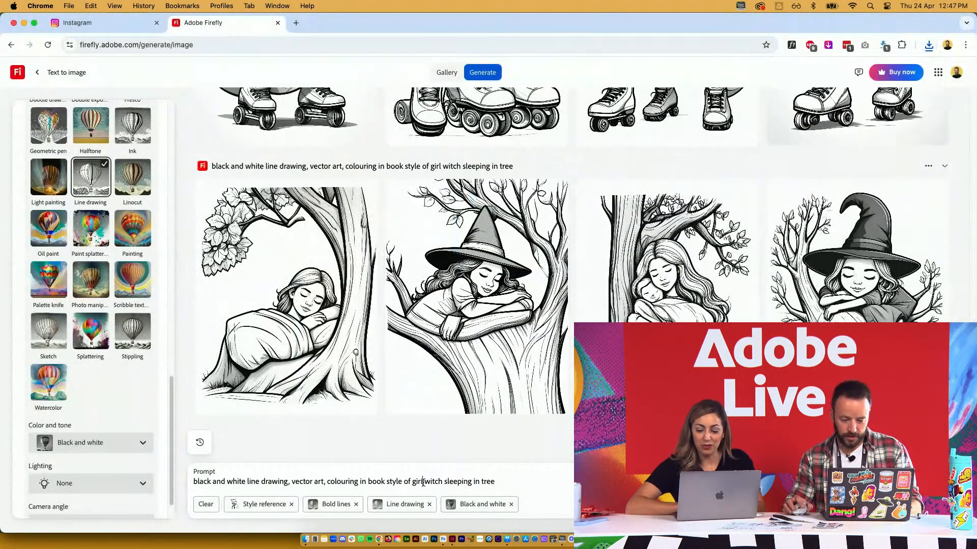
drag(412, 482, 523, 483)
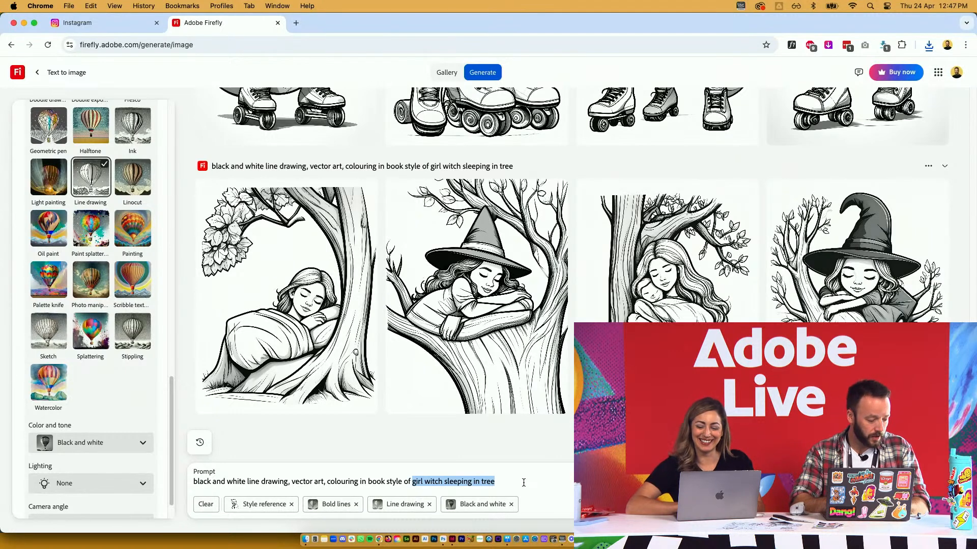
text(a man)
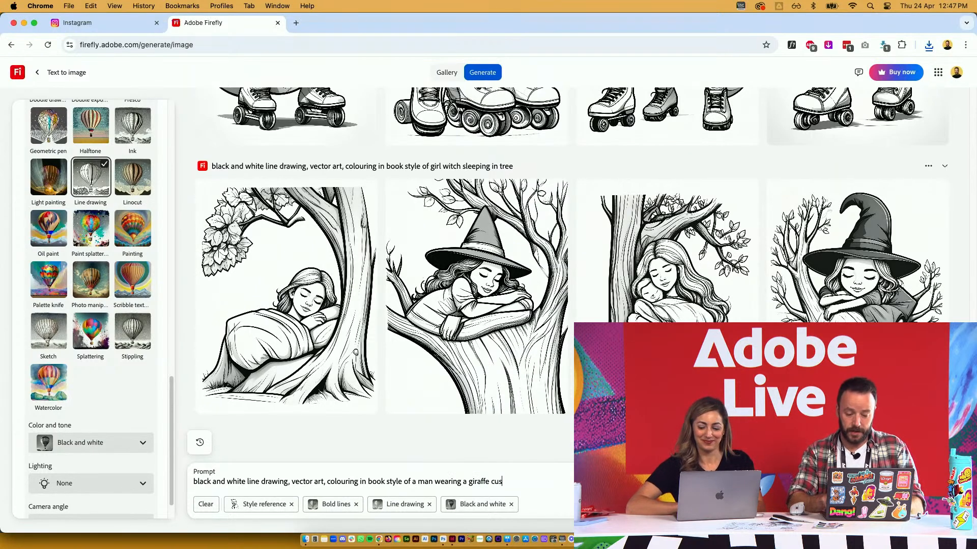
key(Return)
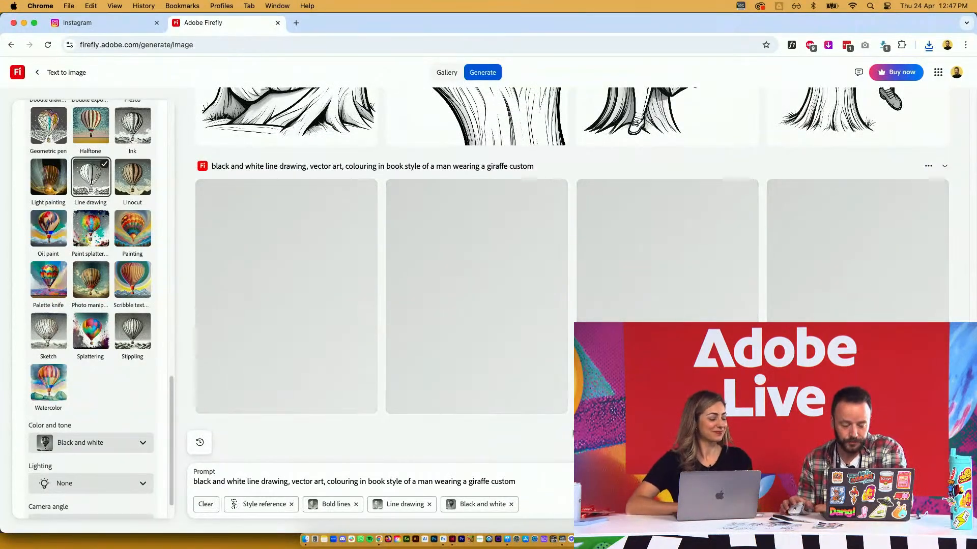
key(super+Tab)
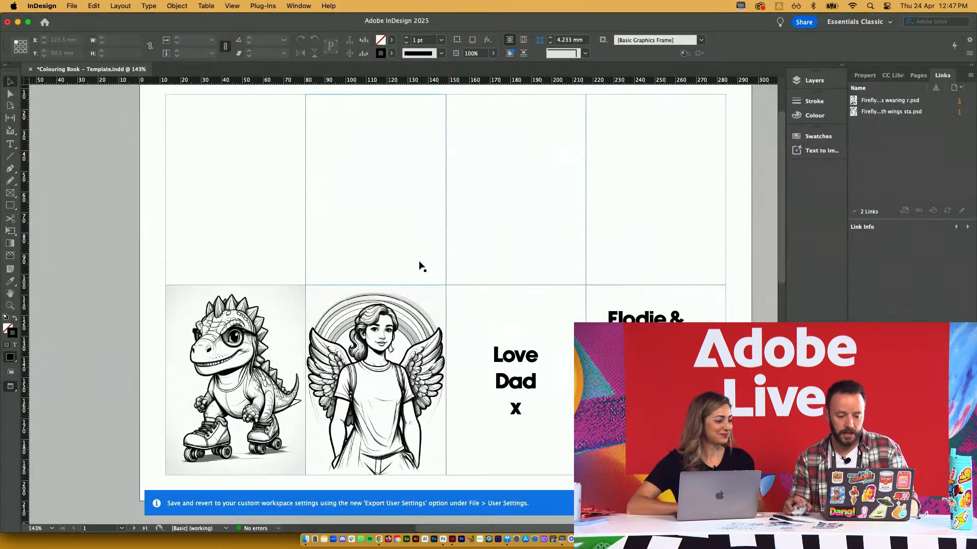
Place the witch-in-tree JPG into the top-right frame of the grid
click(686, 203)
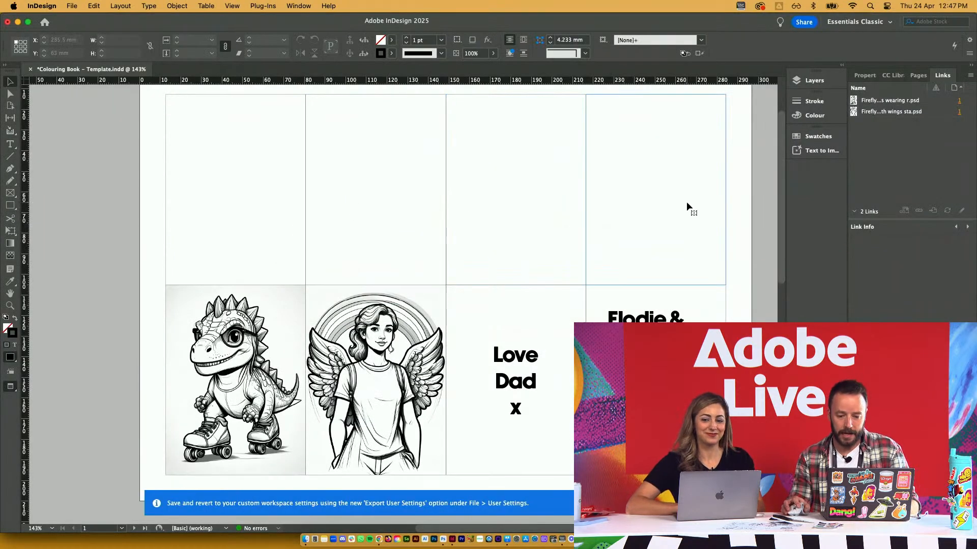
key(super+d)
click(639, 160)
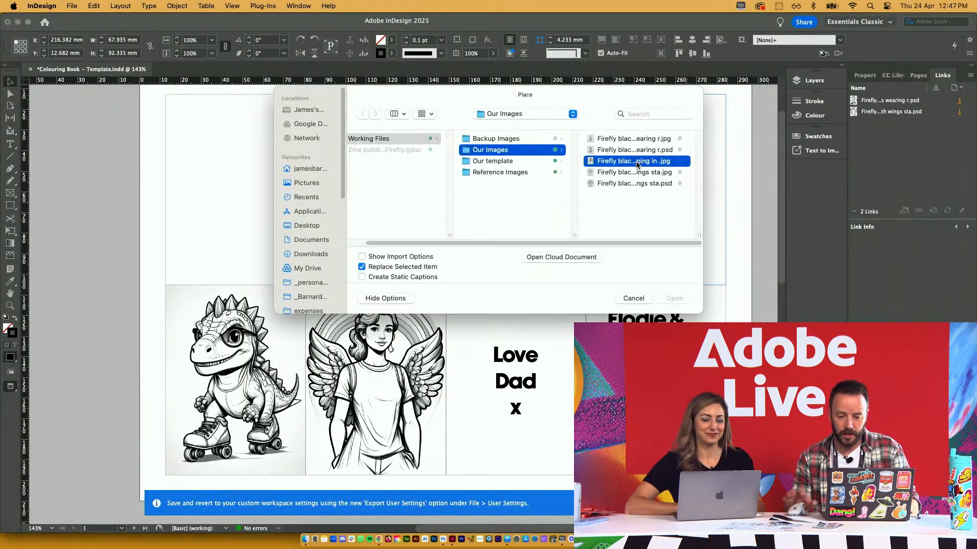
key(Return)
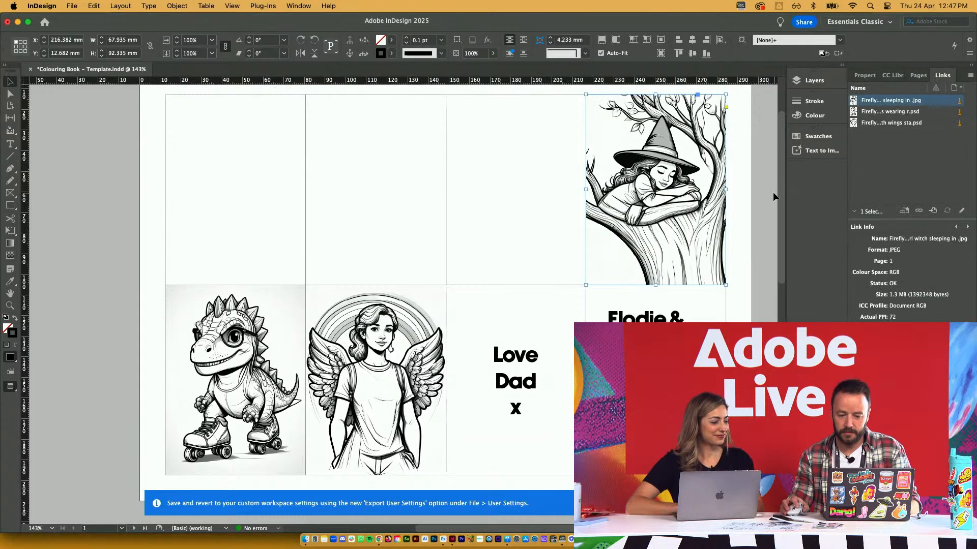
key(super+Tab)
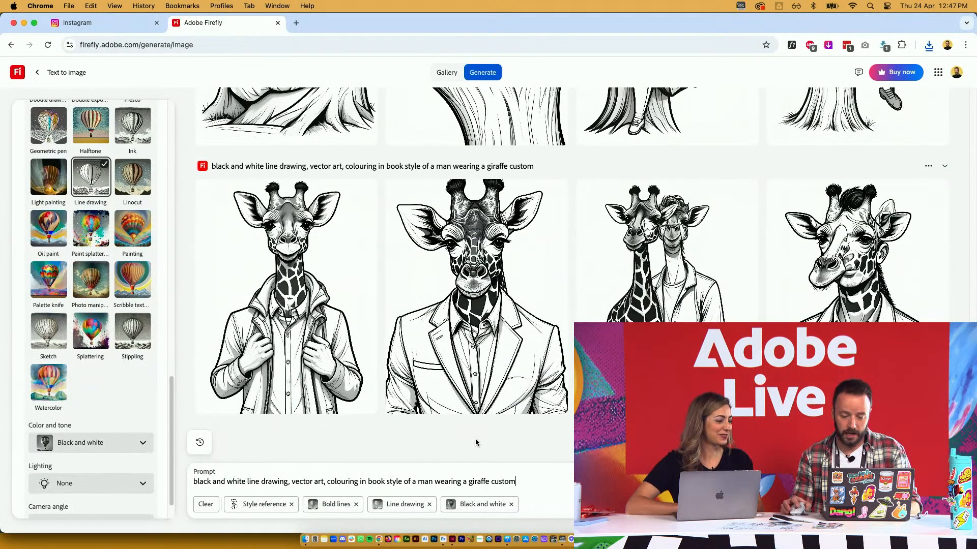
Download the first giraffe-costume drawing and save it
mouse_move(367, 212)
click(367, 192)
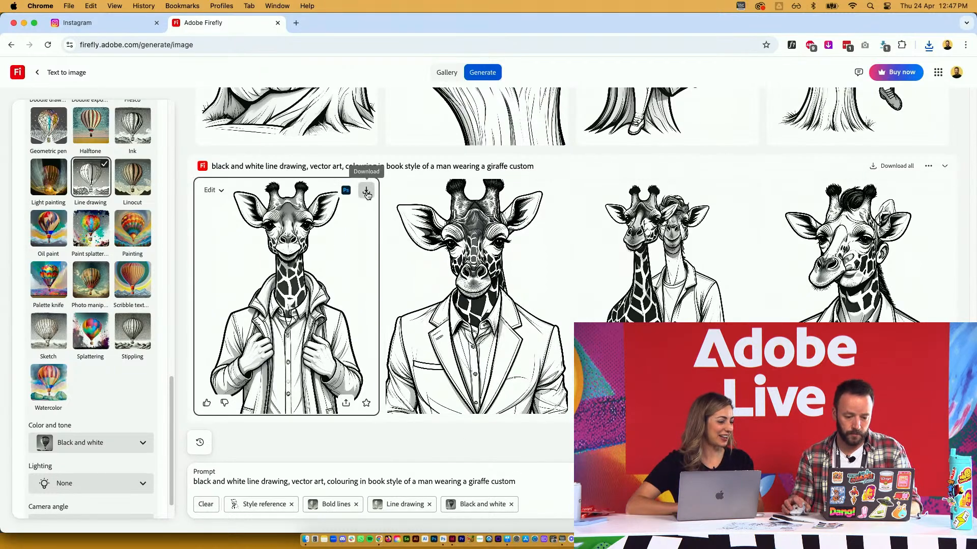
key(Return)
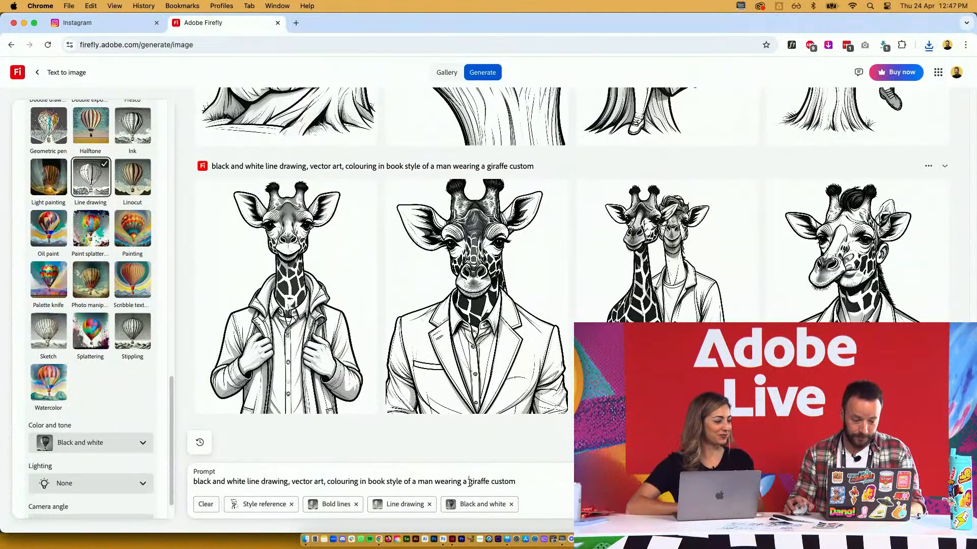
Regenerate with the prompt subject changed to a plate of smiley-face chocolate-covered strawberries
drag(418, 481, 541, 490)
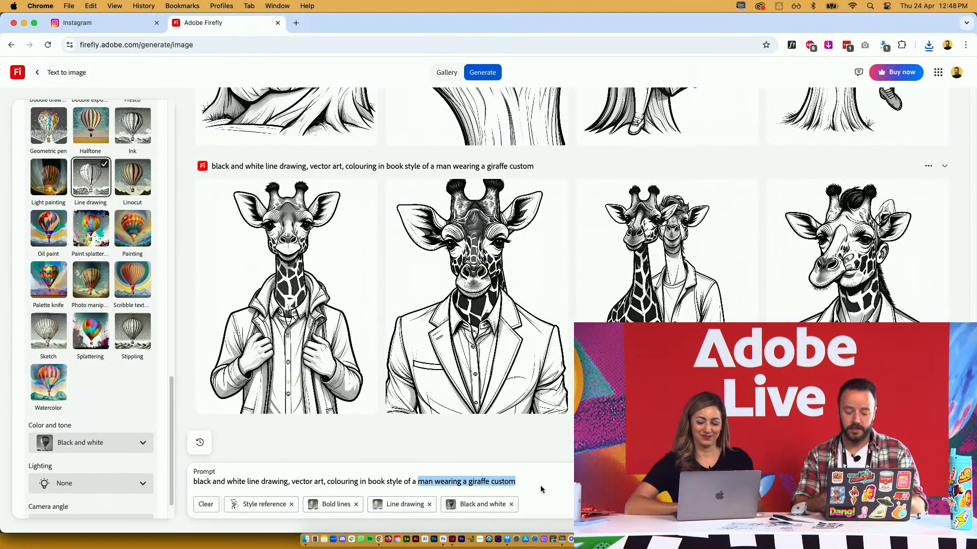
text(plate of starwberries)
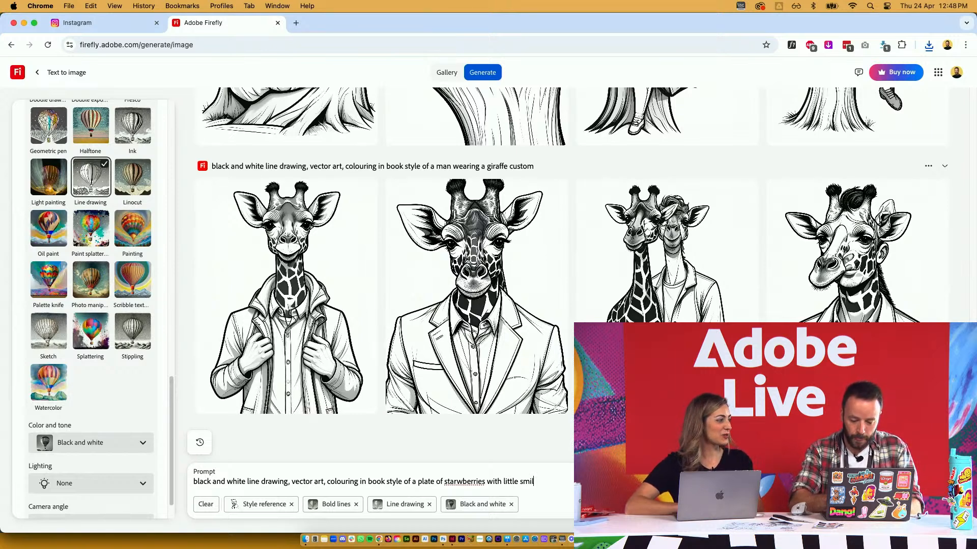
text(faces cov)
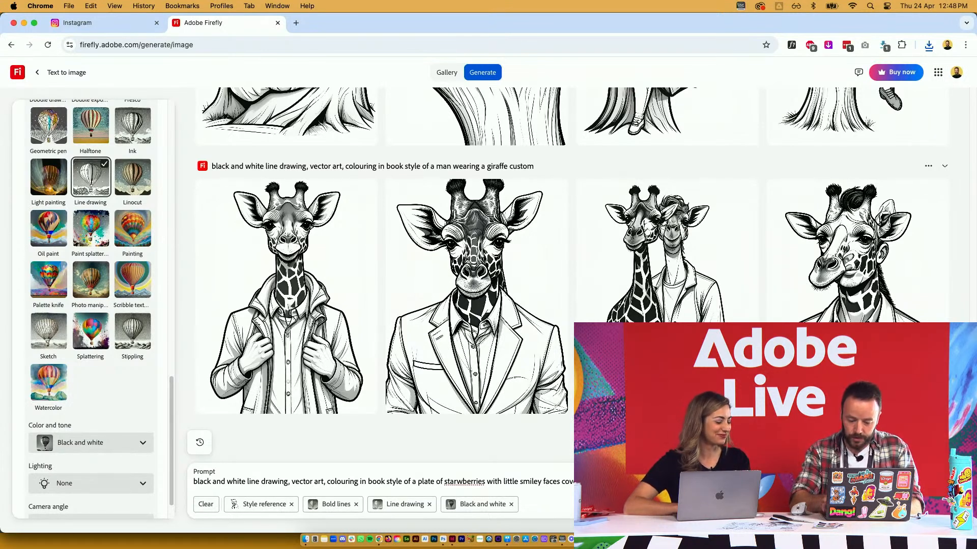
key(Return)
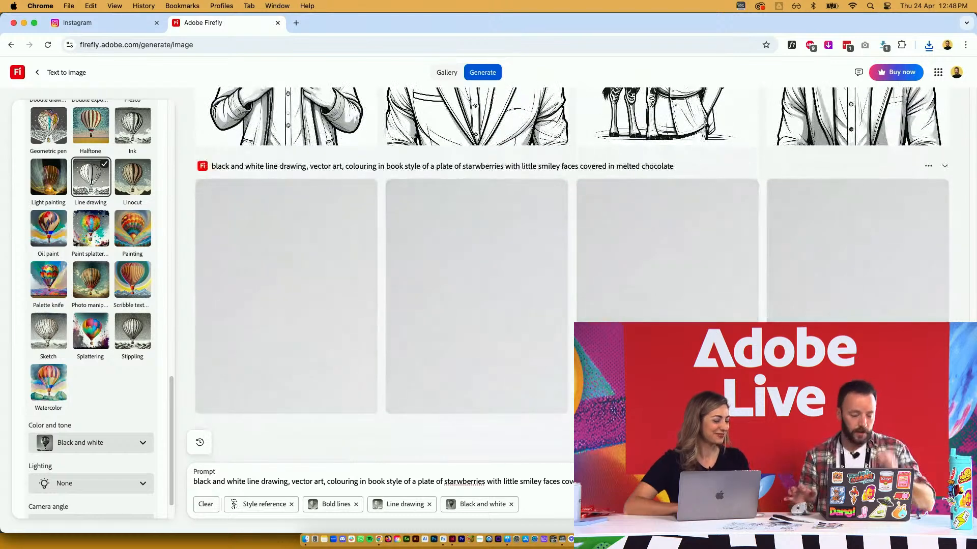
key(super+Tab)
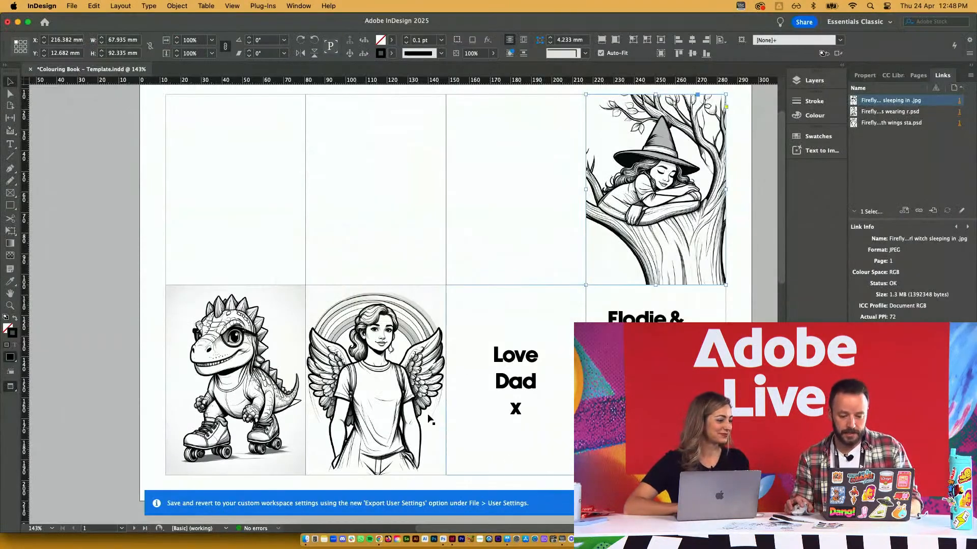
Place the giraffe-costume JPG into the third frame of the top row
click(501, 251)
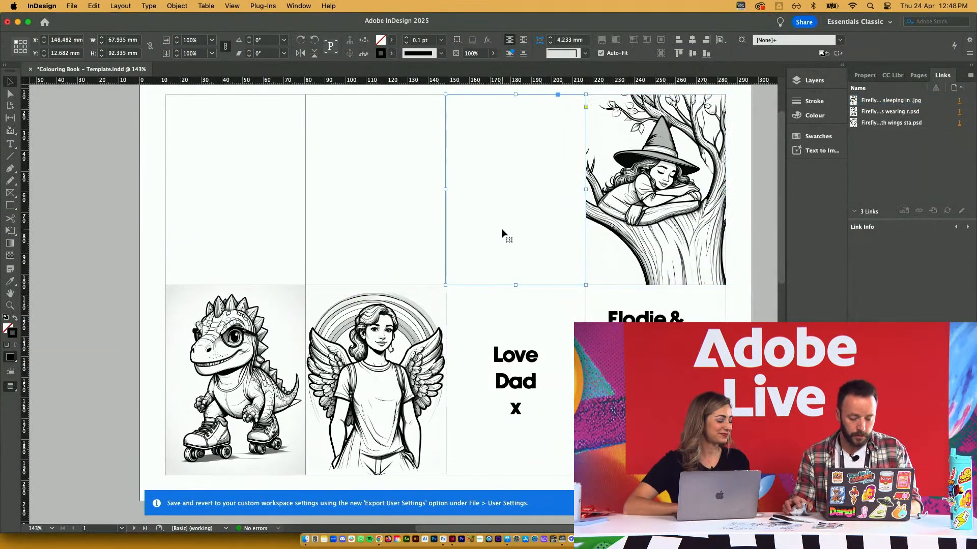
key(super+d)
double_click(626, 139)
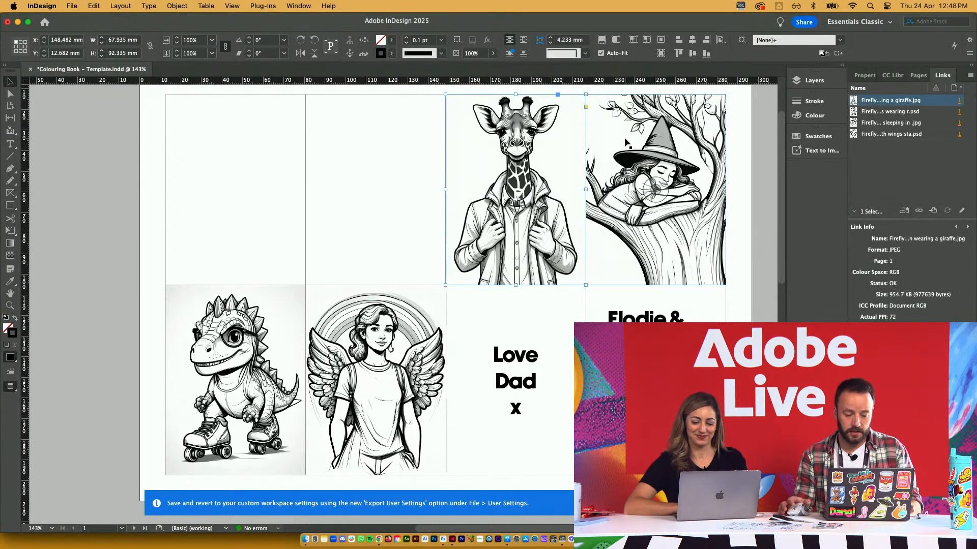
key(super+Tab)
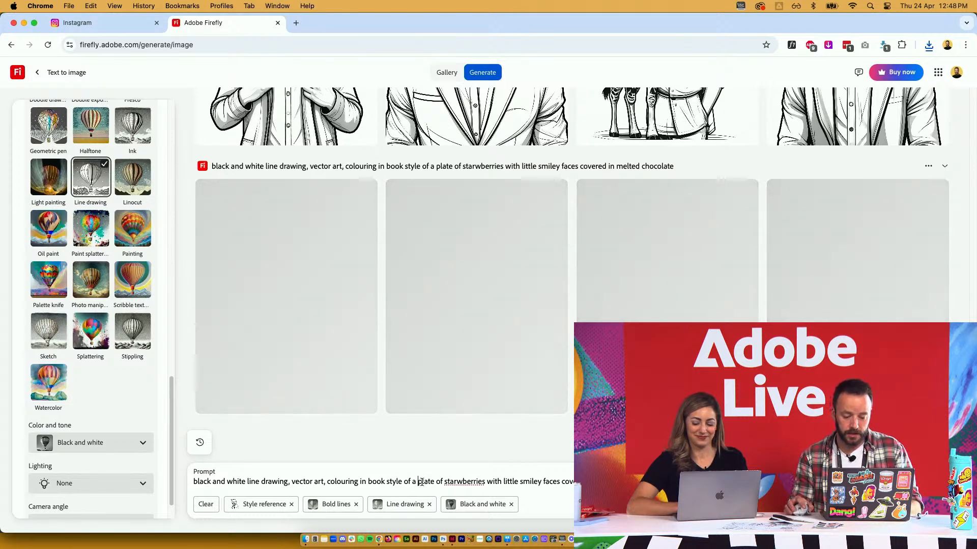
drag(417, 482, 600, 482)
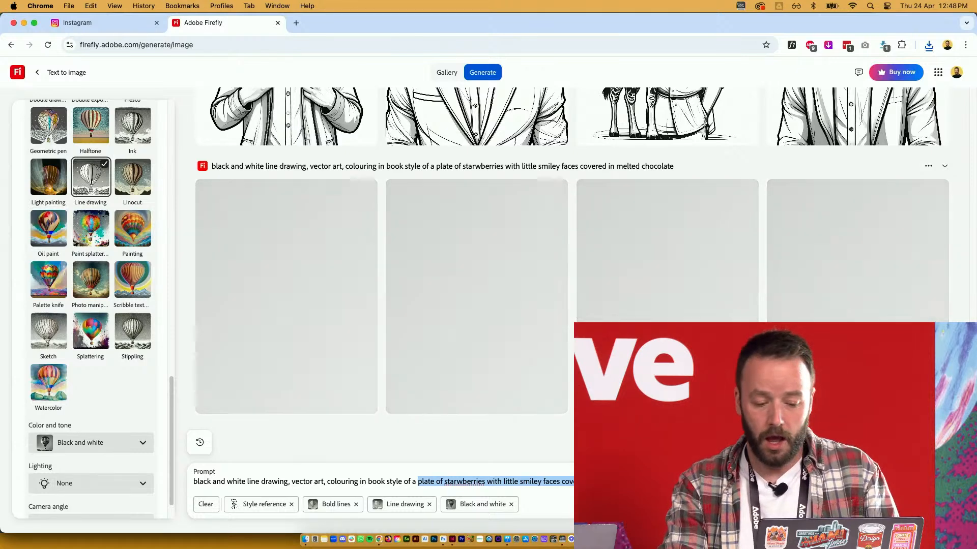
Change the prompt subject to 'a man' and download the second strawberry-plate drawing to Our Images
text(man)
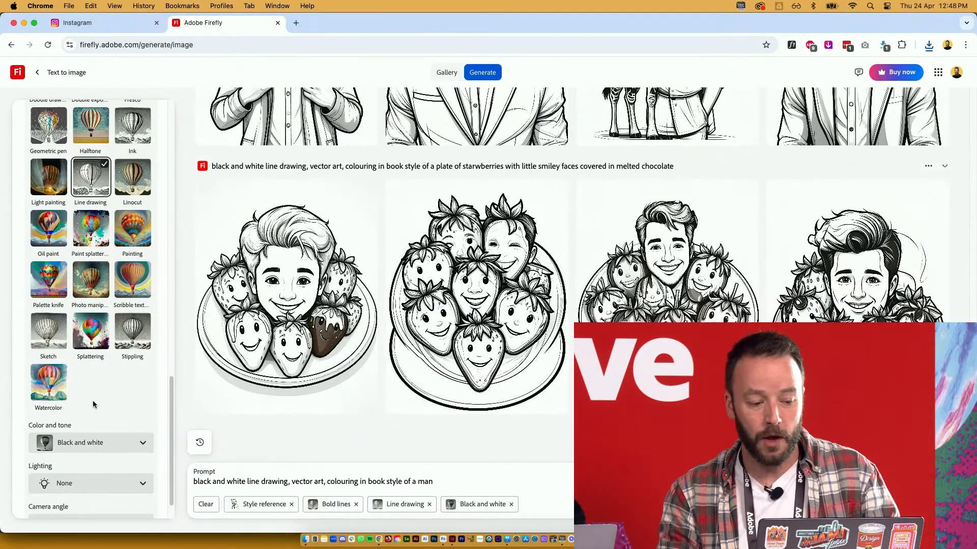
scroll(92, 400, up, 5)
scroll(93, 398, up, 10)
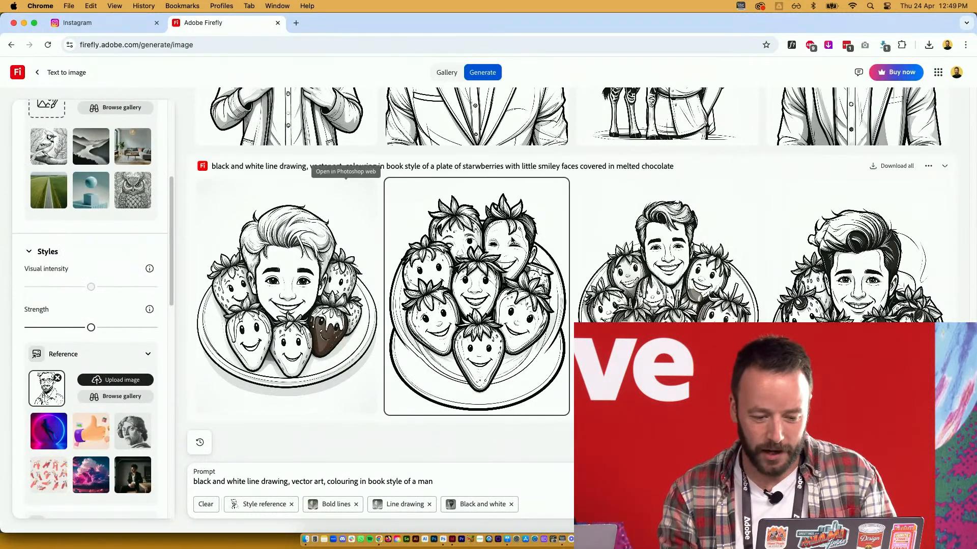
click(555, 192)
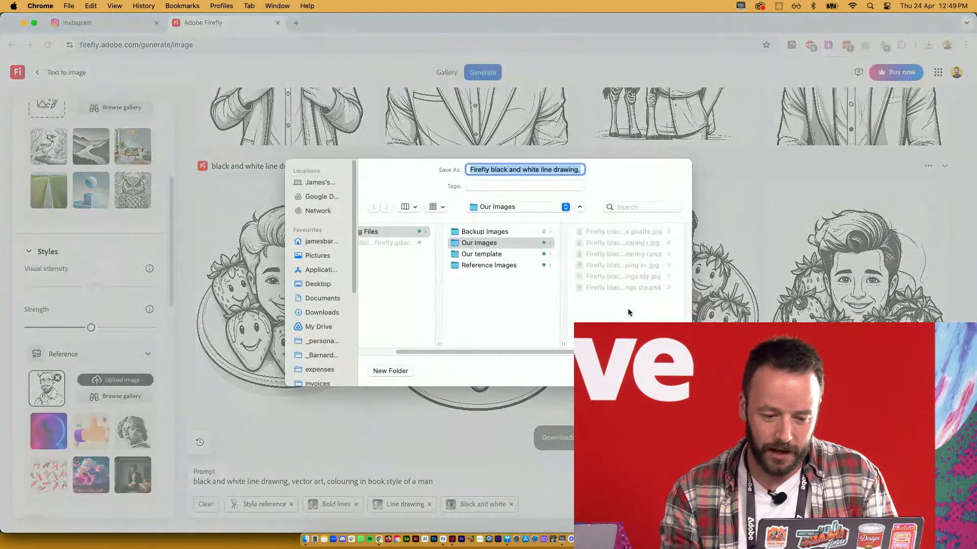
key(Return)
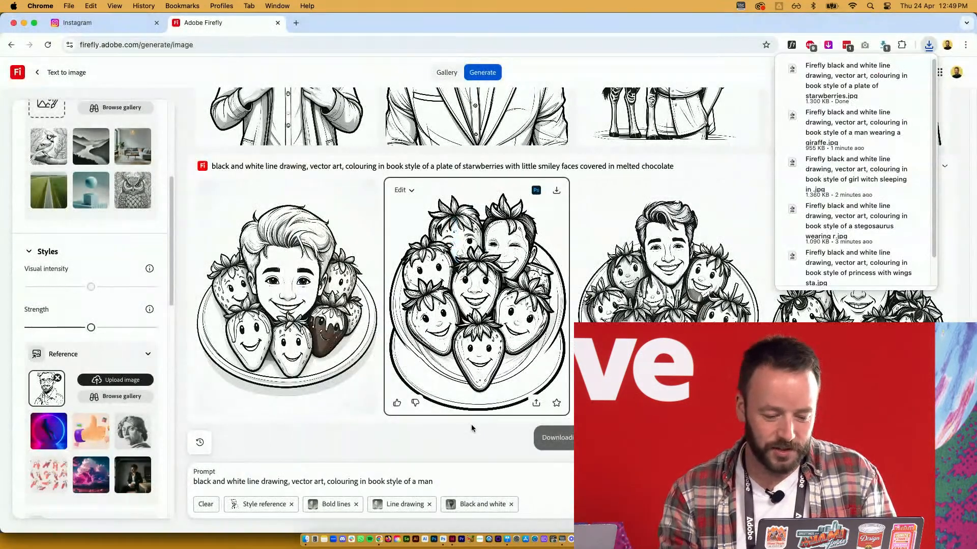
click(448, 482)
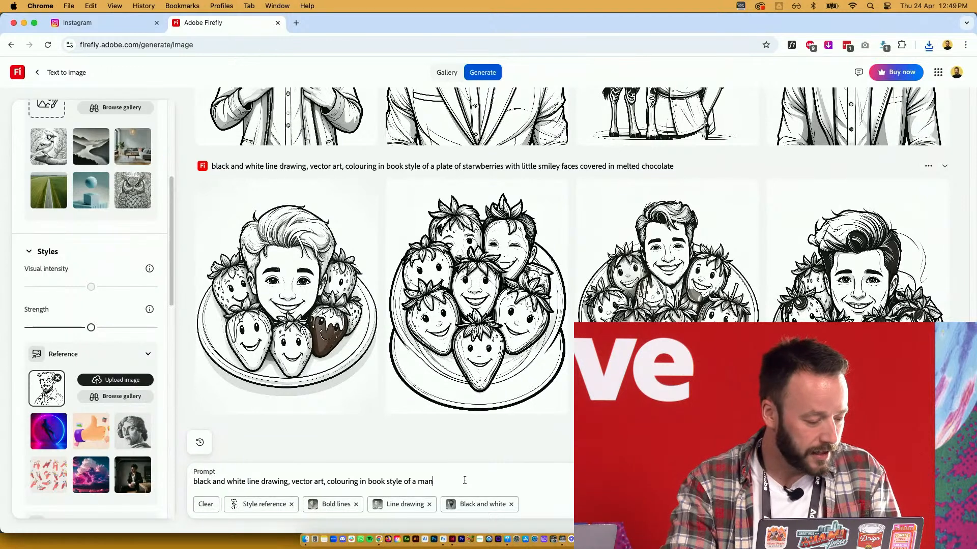
Change the prompt subject to a bearded man and generate
text(a liza)
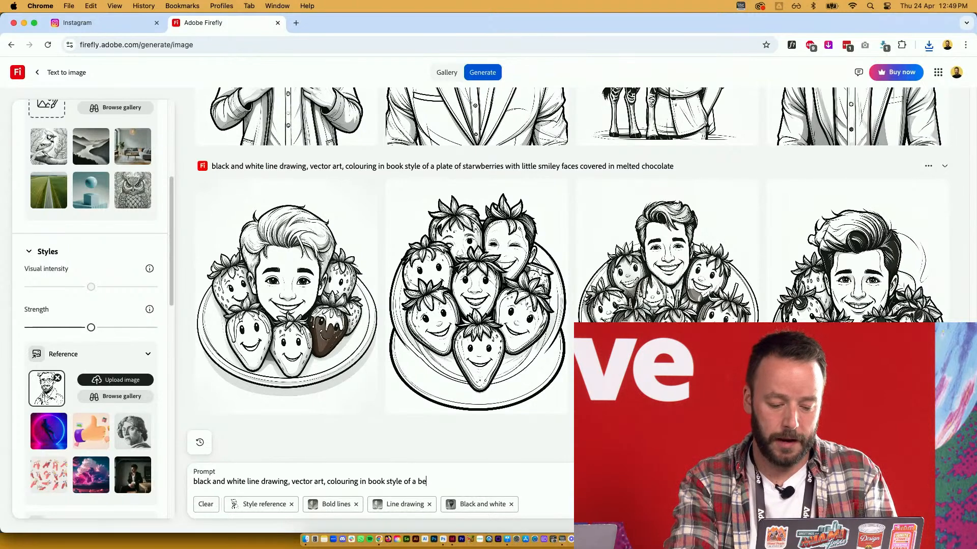
text(ded man)
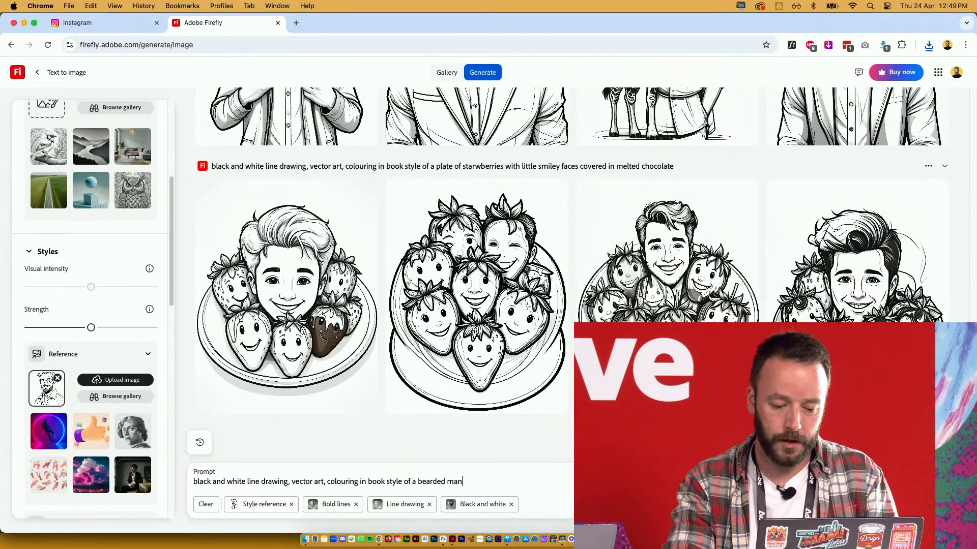
key(Return)
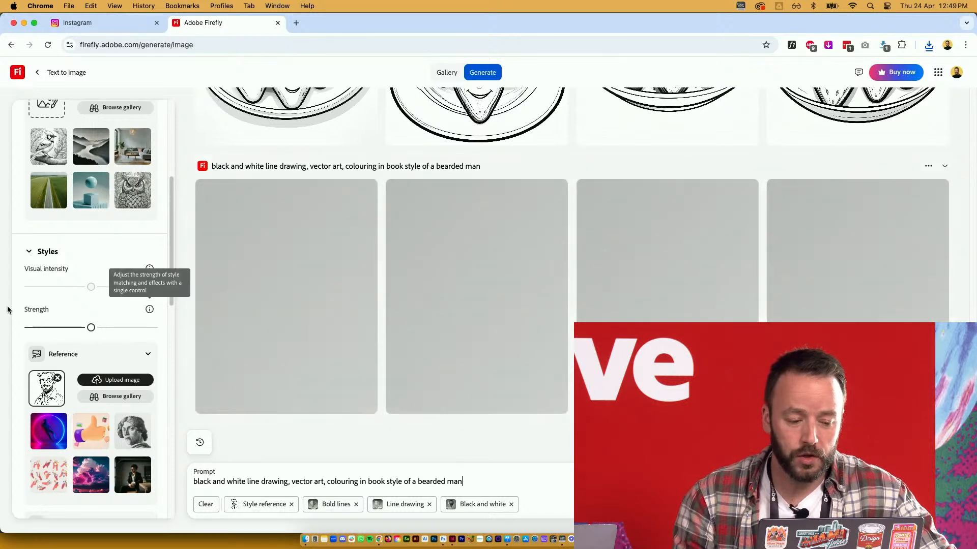
Regenerate using the portrait photo from Reference Images as the composition reference
scroll(117, 272, up, 5)
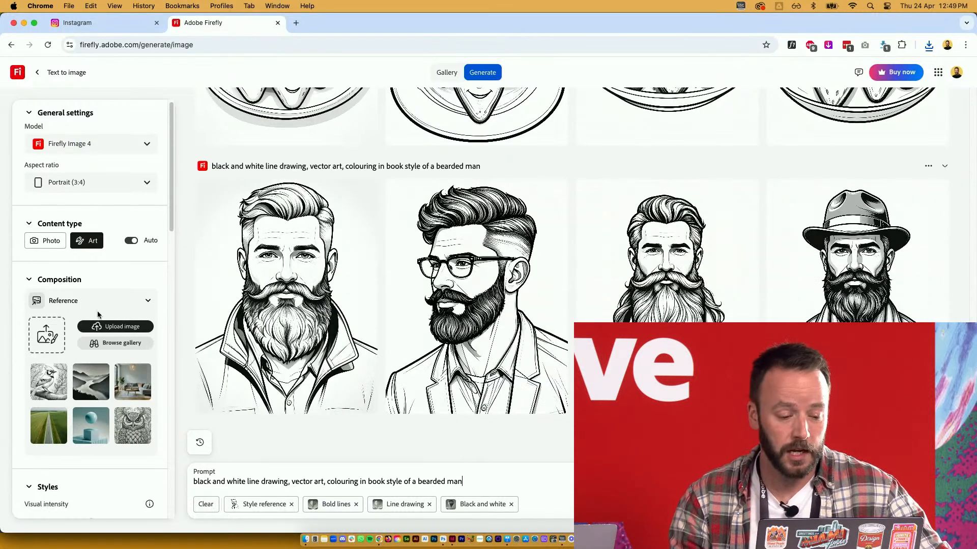
click(121, 327)
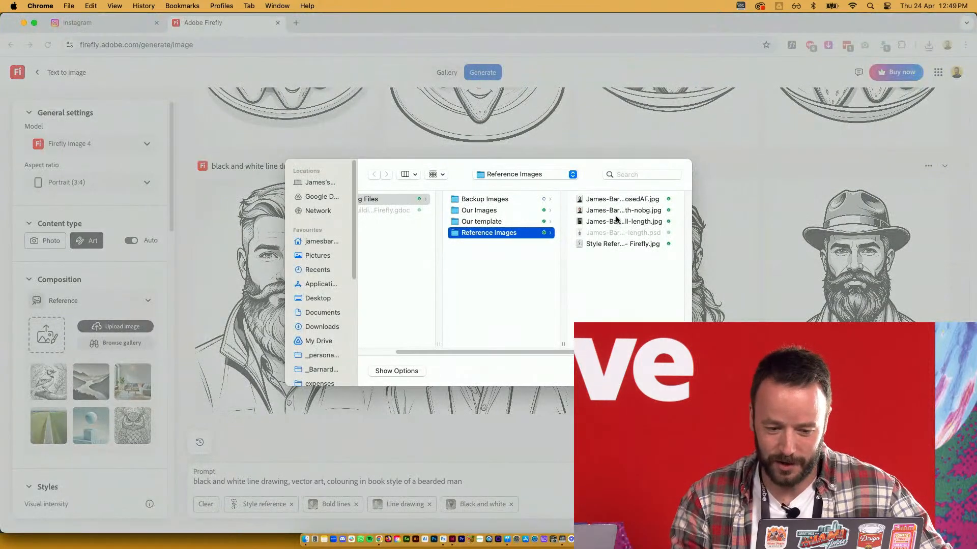
click(613, 202)
key(space)
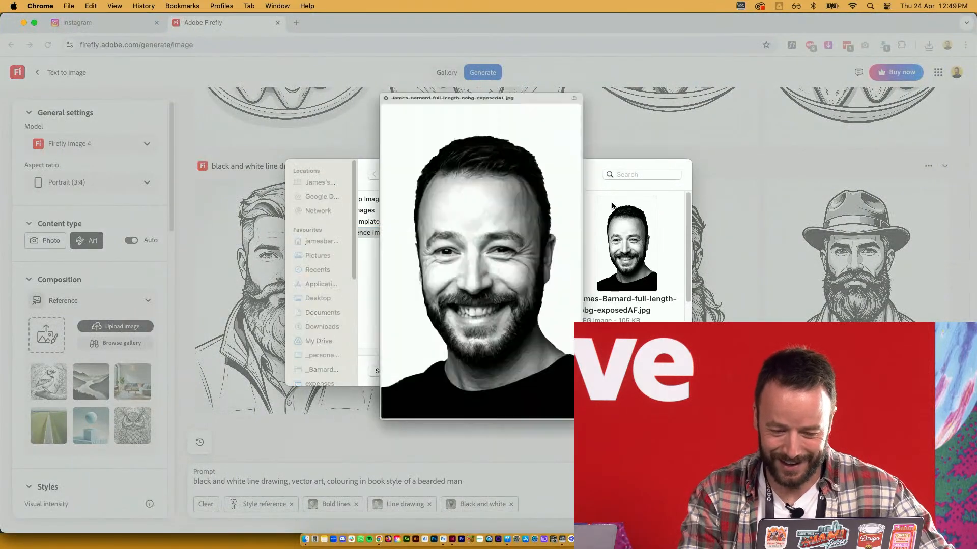
key(space)
key(Return)
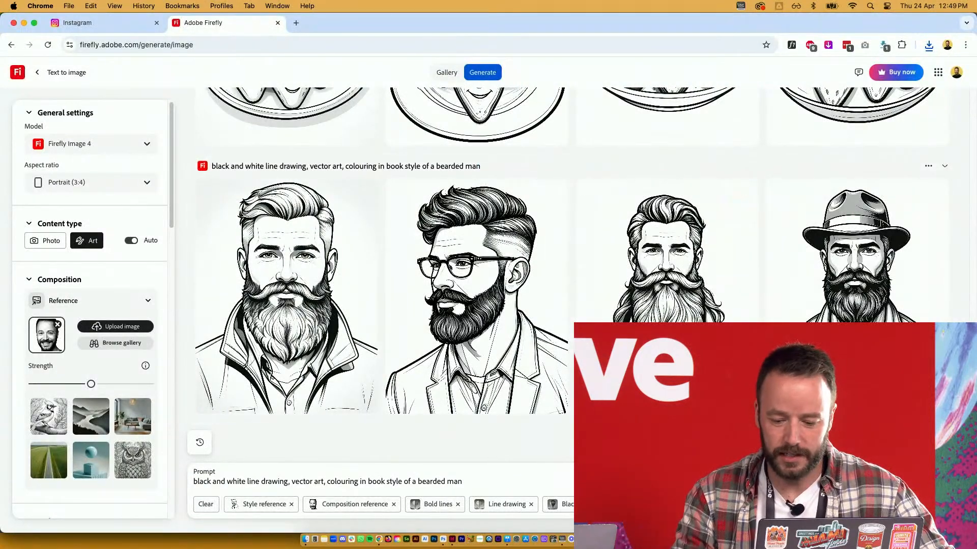
key(Return)
key(super+Tab)
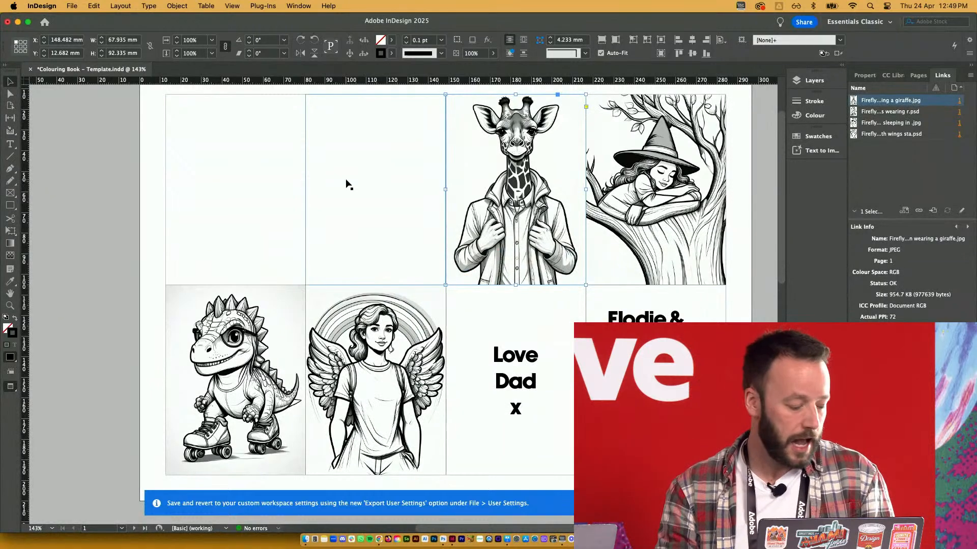
click(347, 183)
Place the strawberries JPG from Our Images into the second top-row frame
key(super+d)
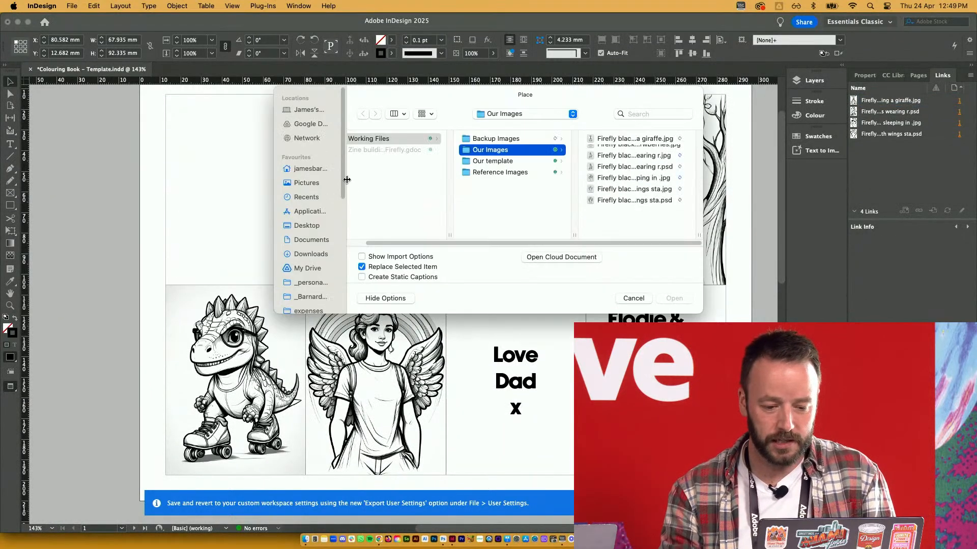
key(Return)
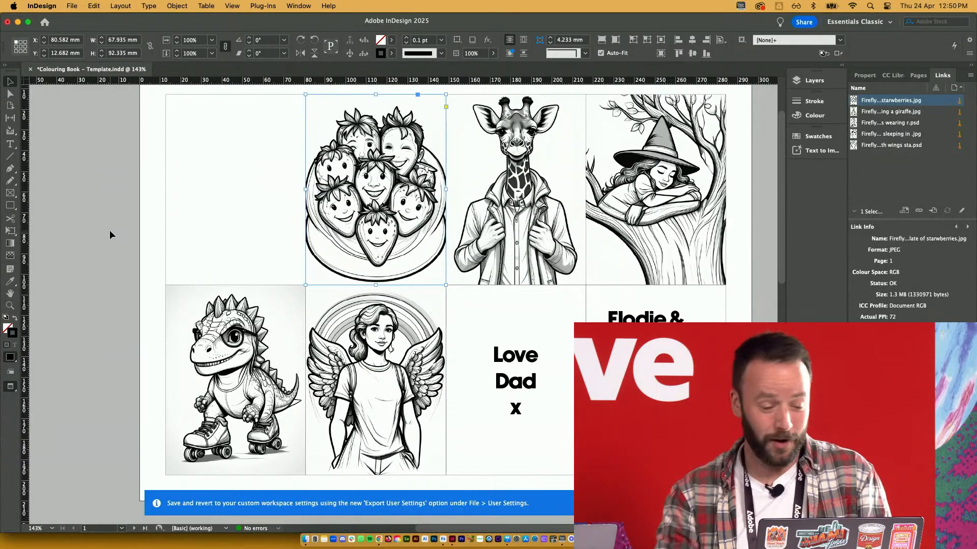
click(112, 217)
key(super+Tab)
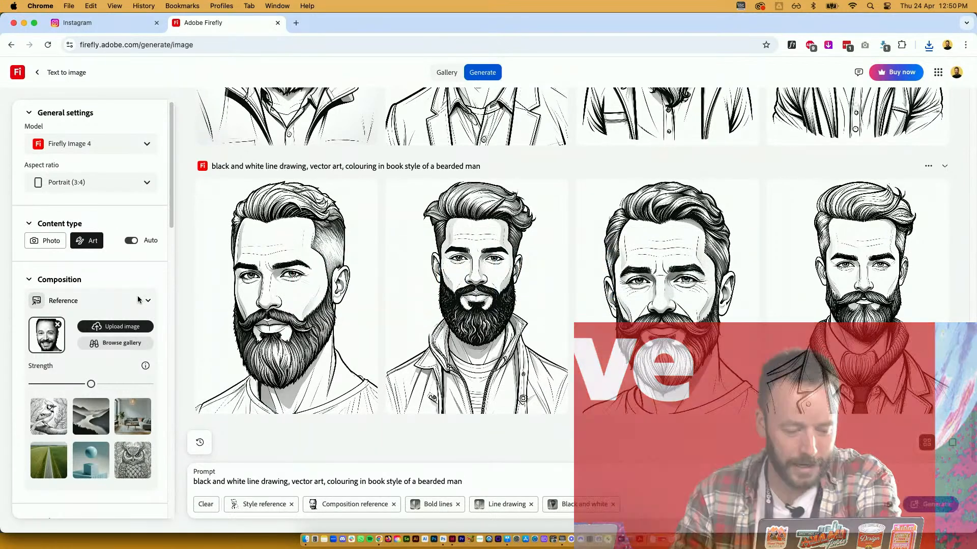
Regenerate at maximum composition strength and open the first bearded man in Generative fill
drag(91, 384, 142, 385)
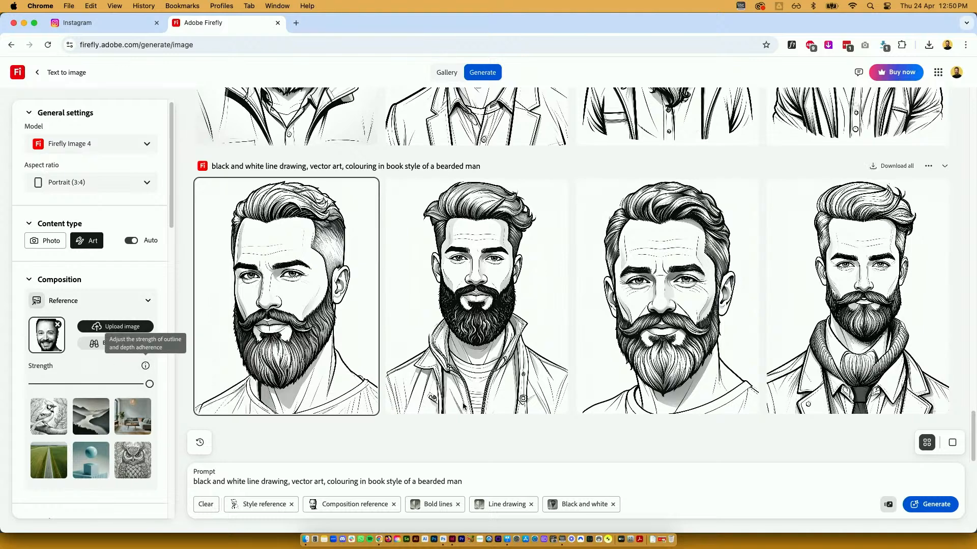
click(936, 505)
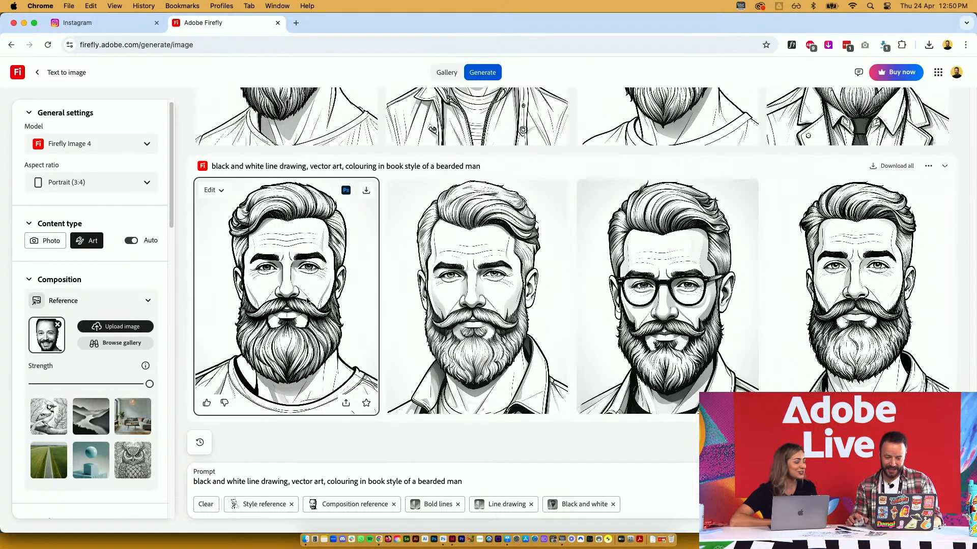
click(220, 191)
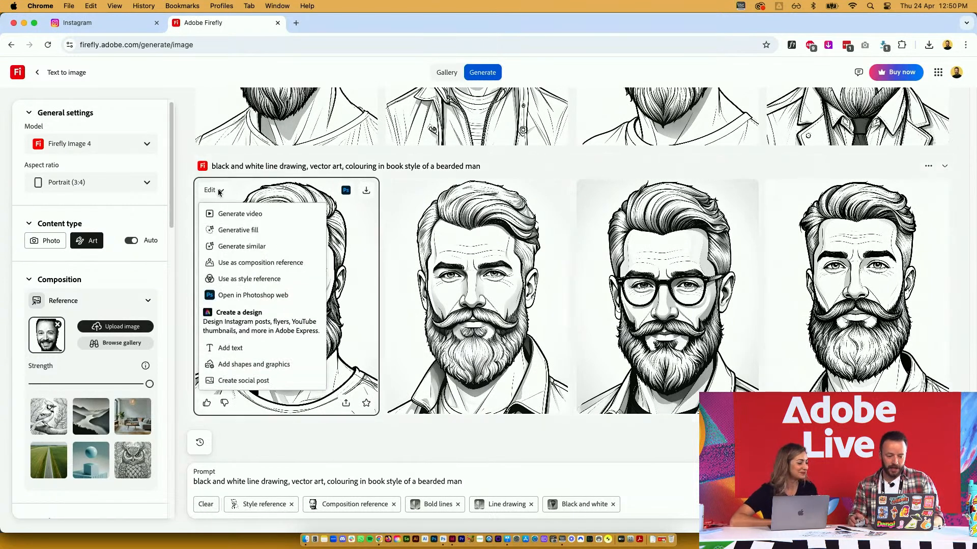
click(242, 231)
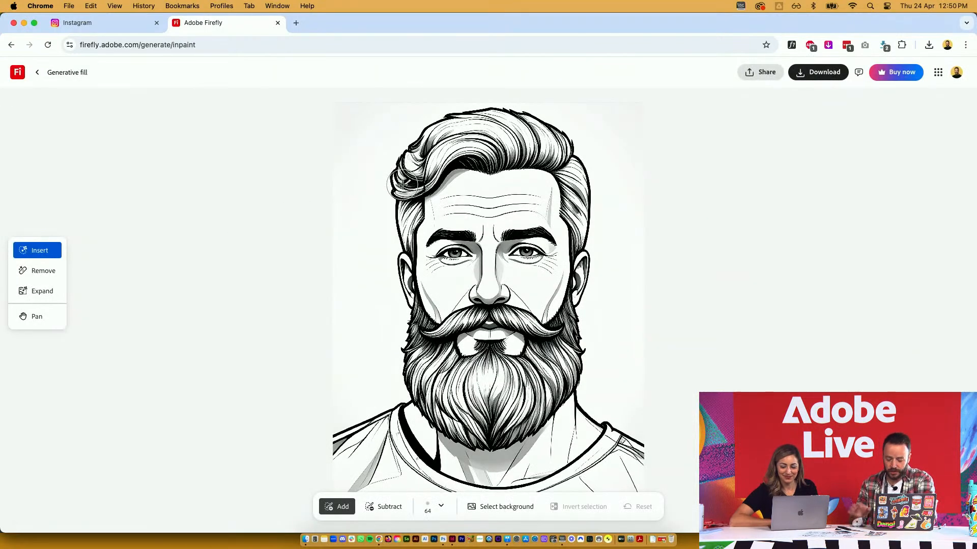
Mask the top of the man's hair with an enlarged brush and generate a 'lizard' there
key(bracketright)
key(bracketright)
key(bracketright)
key(bracketright)
key(bracketright)
key(bracketright)
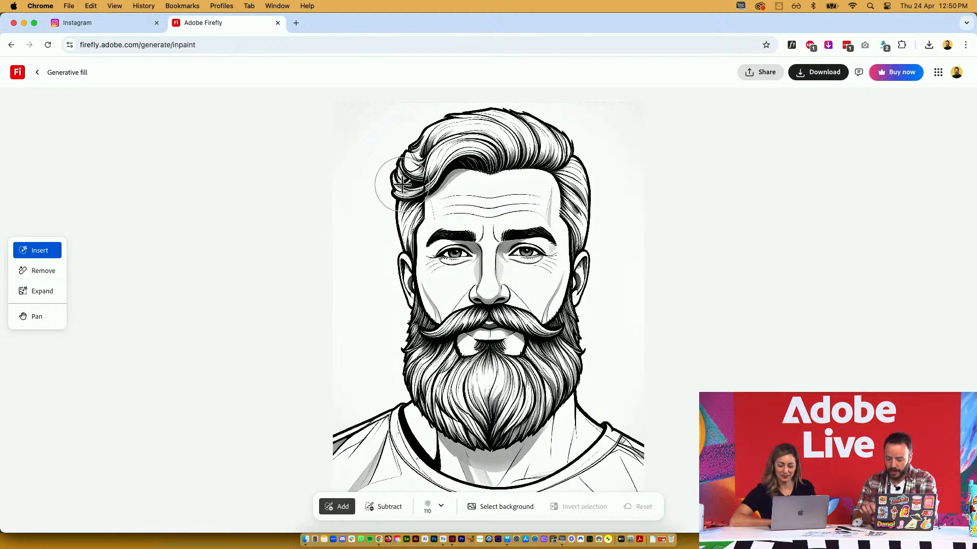
key(bracketright)
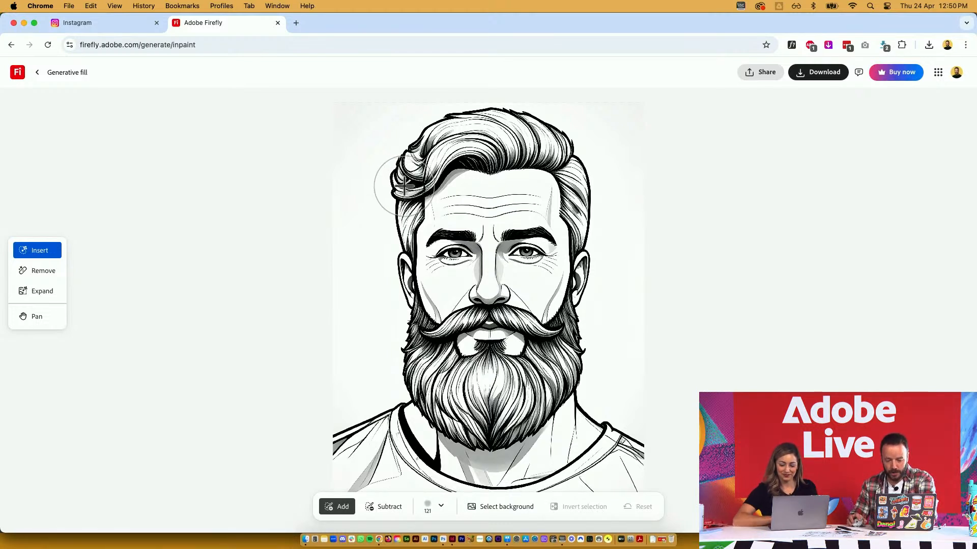
mouse_move(401, 185)
mouse_down()
mouse_move(442, 163)
mouse_move(488, 161)
mouse_move(538, 168)
mouse_move(580, 192)
mouse_move(563, 157)
mouse_move(514, 142)
mouse_move(436, 153)
mouse_move(396, 188)
mouse_up()
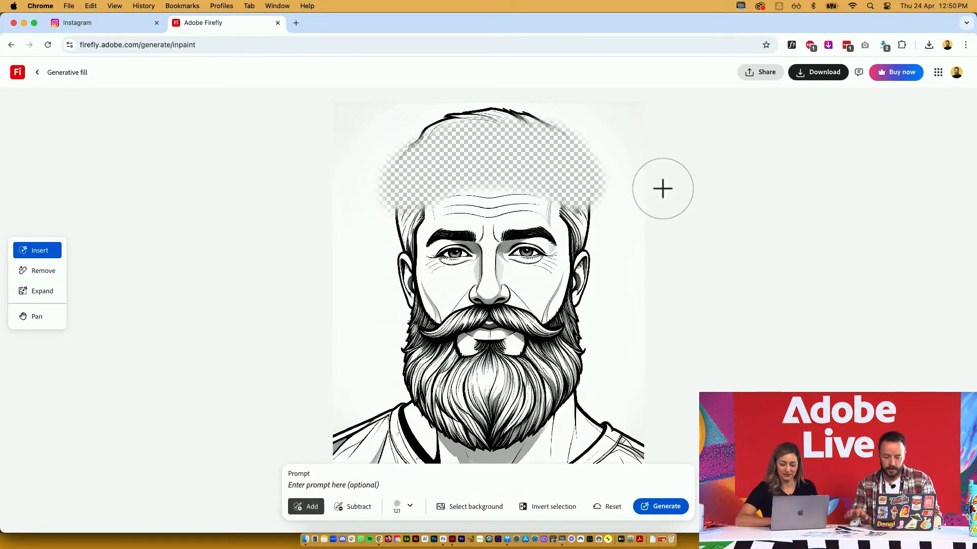
text(lizard)
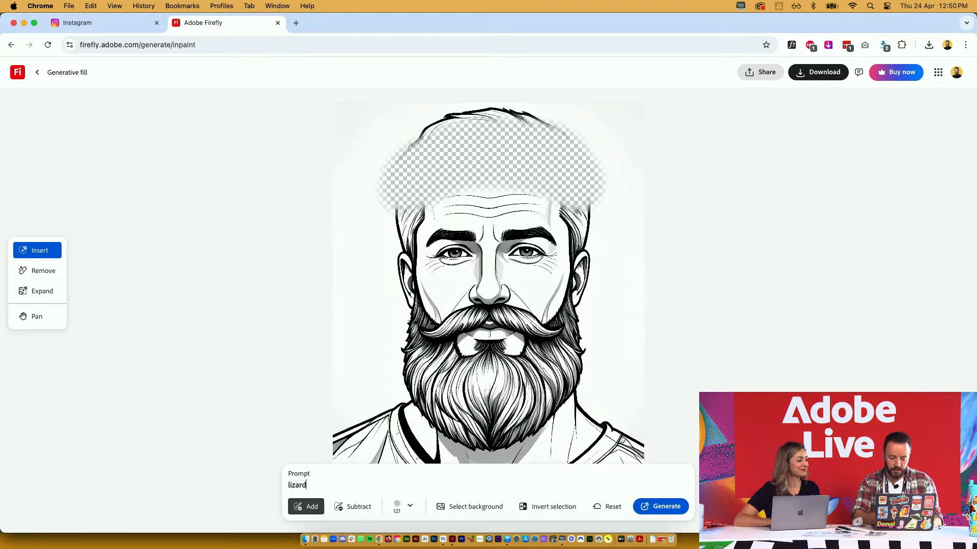
key(Return)
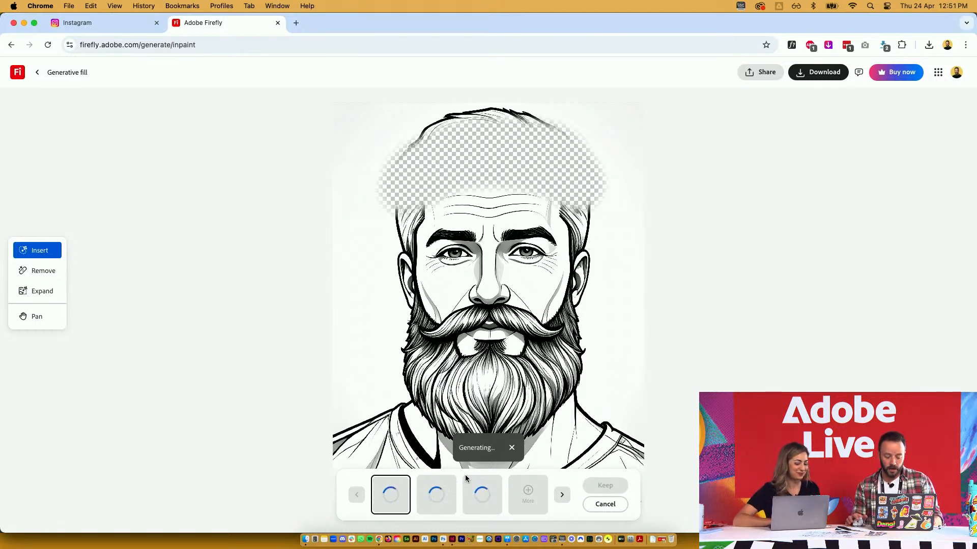
key(super+Tab)
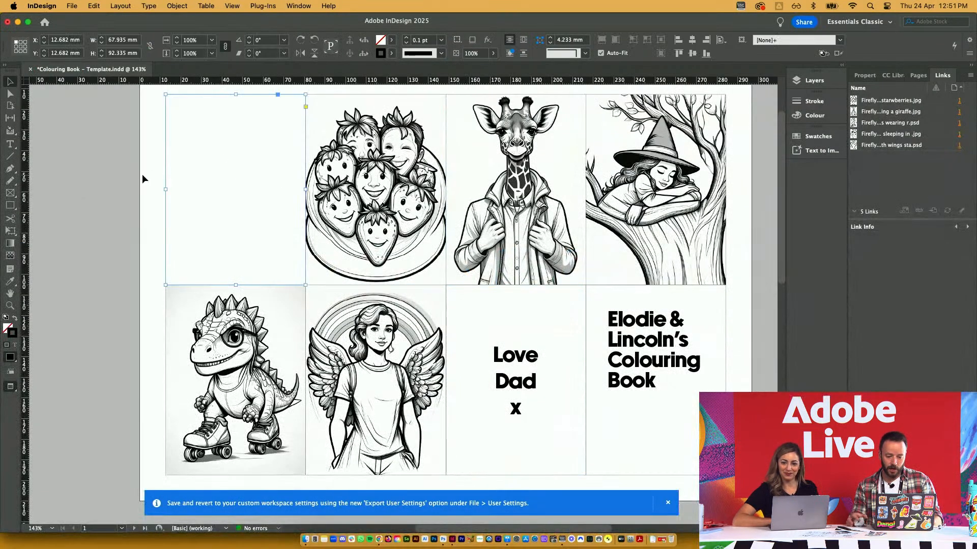
Back in Firefly, compare the lizard variations and keep the third one on the bearded man
key(super+Tab)
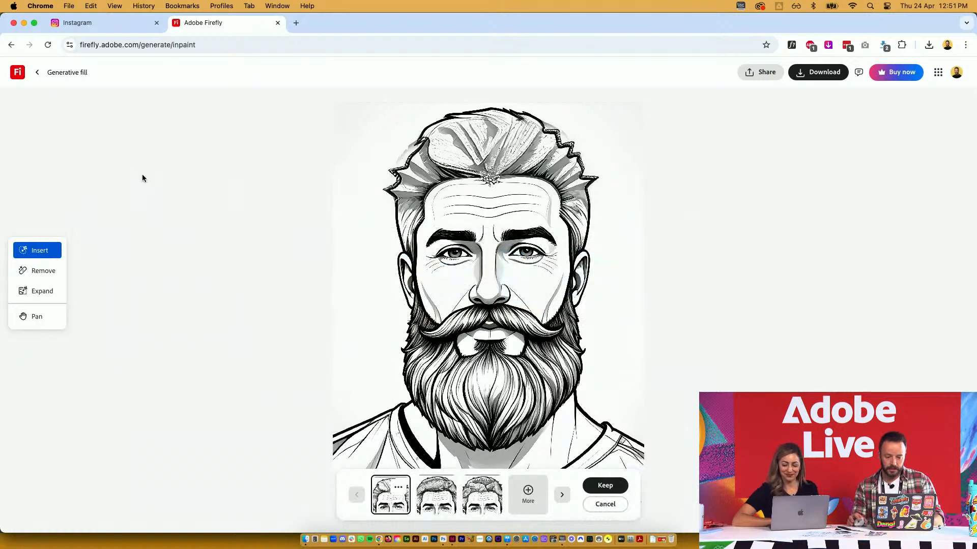
click(447, 487)
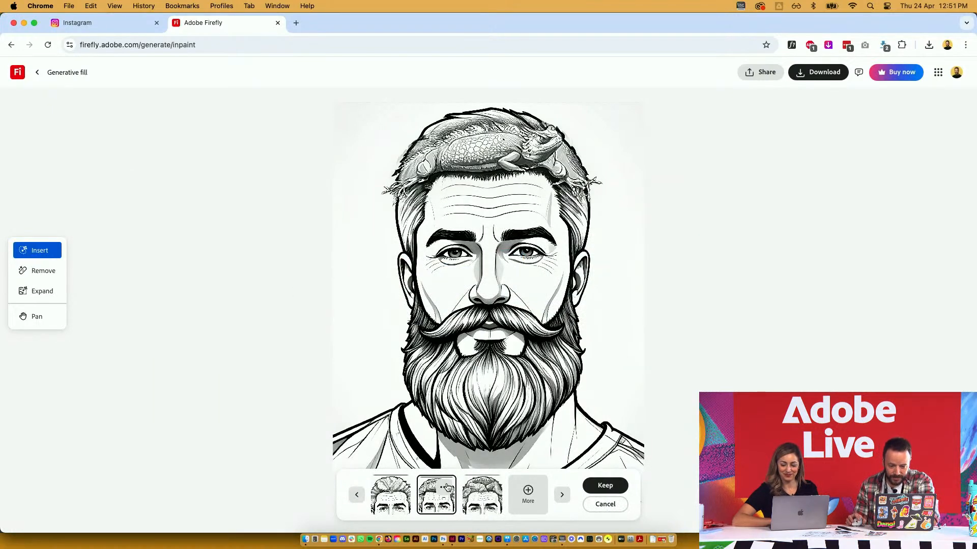
click(480, 497)
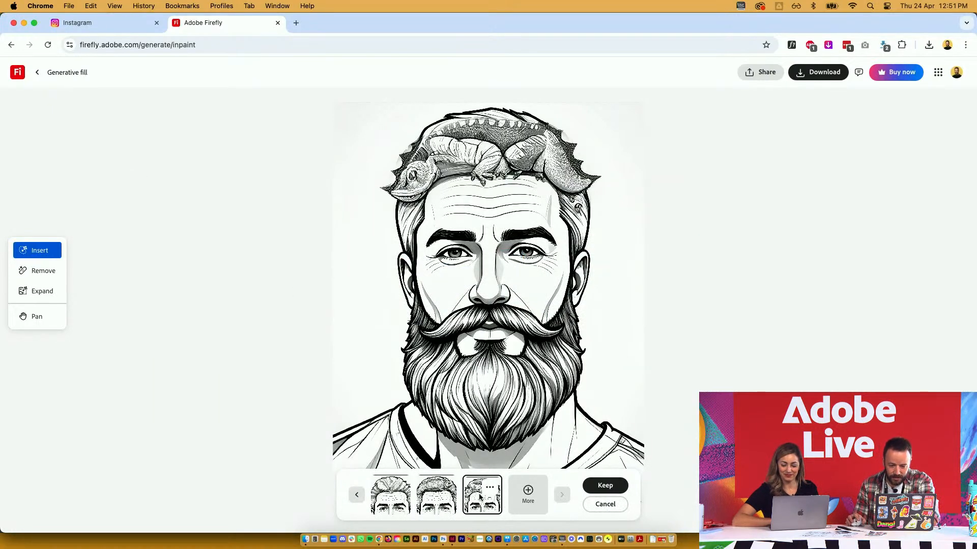
click(605, 486)
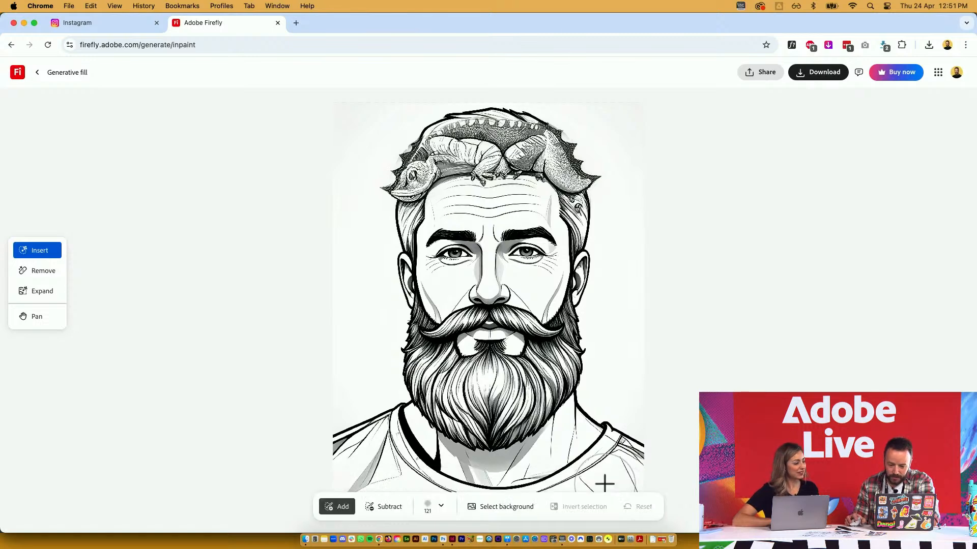
Download the edited bearded-man portrait as a PNG and return to the Generative fill start page
click(829, 74)
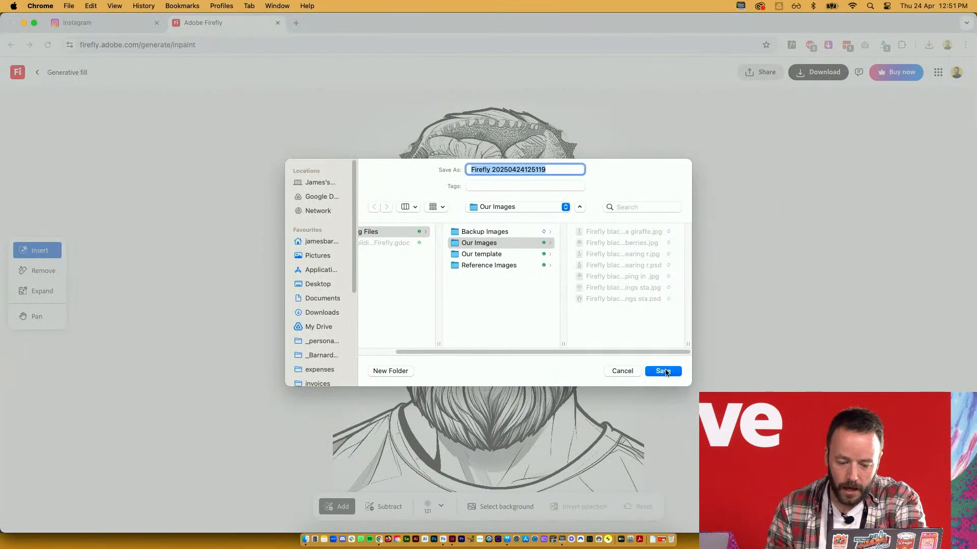
click(664, 371)
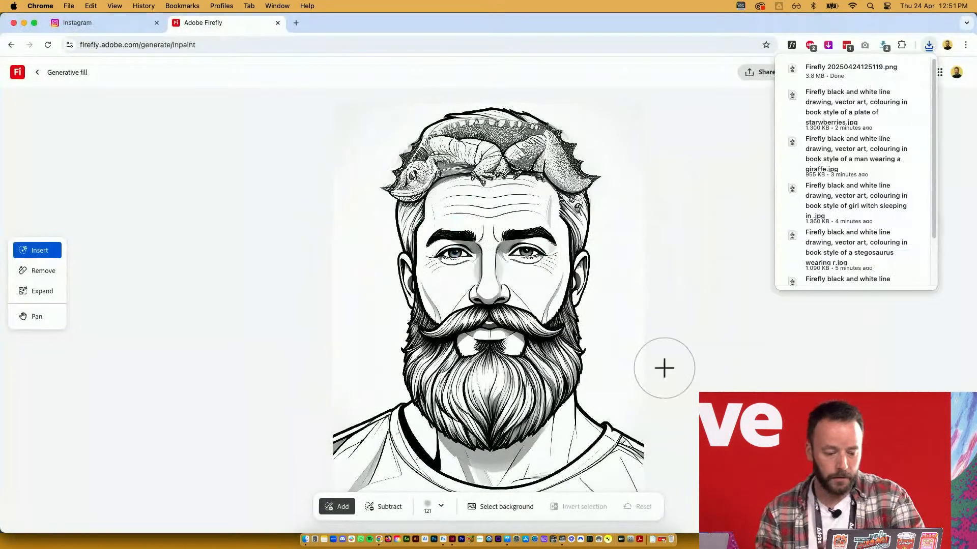
click(37, 74)
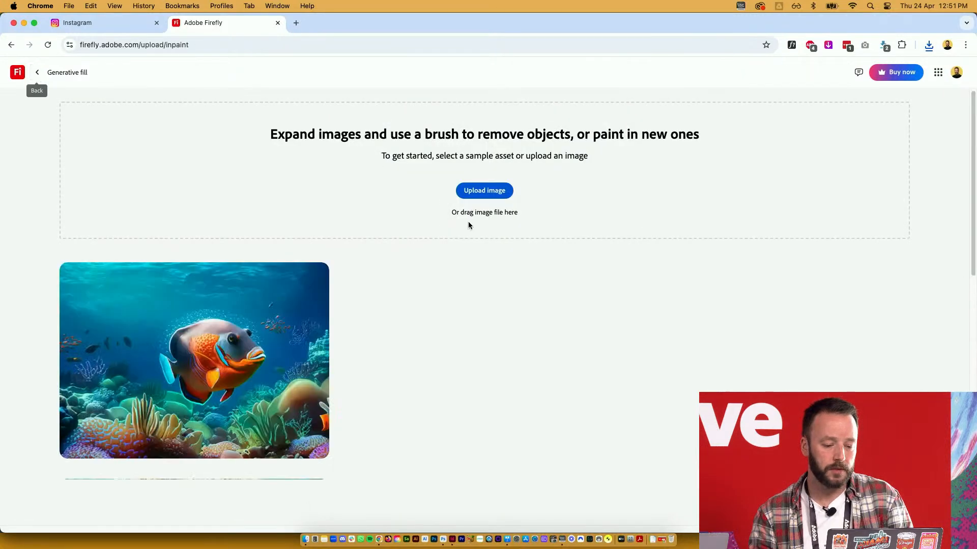
Go to the Firefly home page and start a new Text to image prompt
click(18, 73)
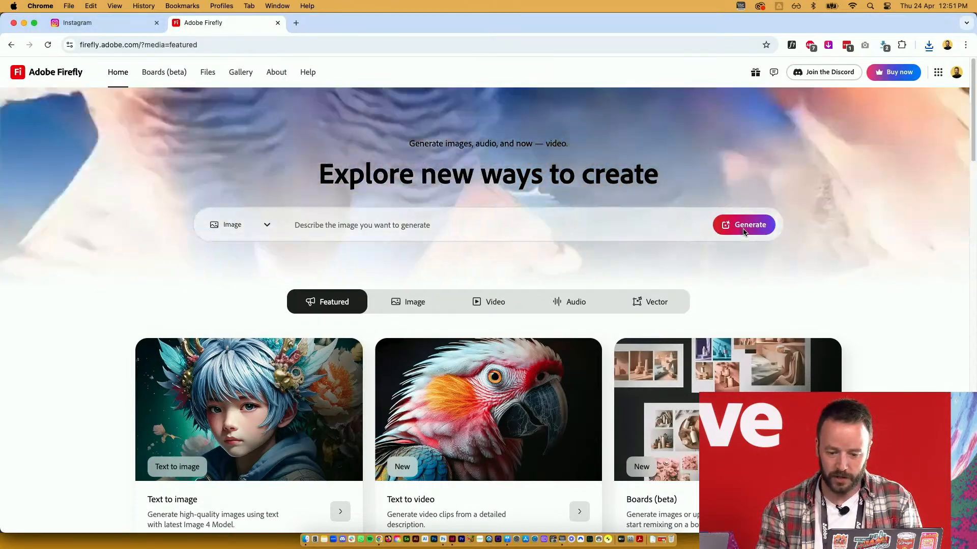
click(743, 225)
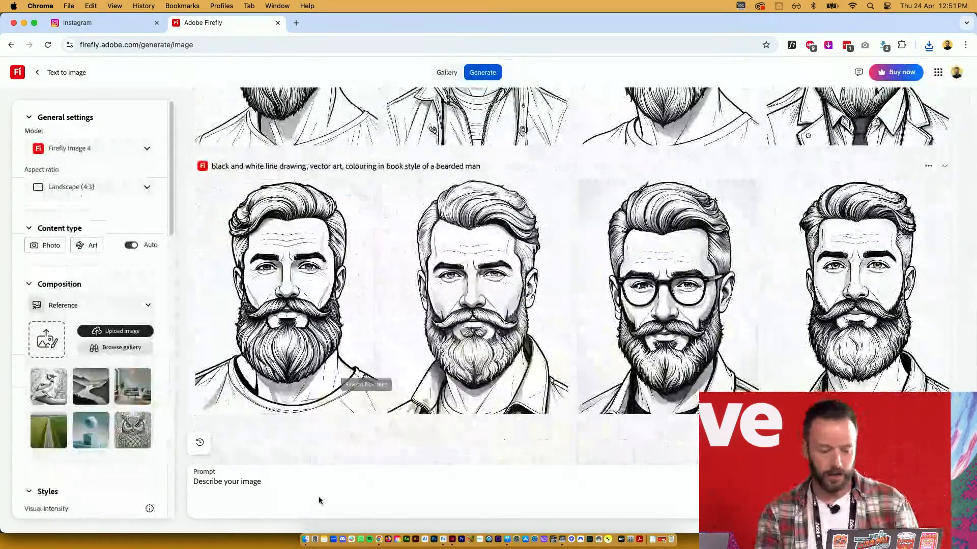
click(307, 478)
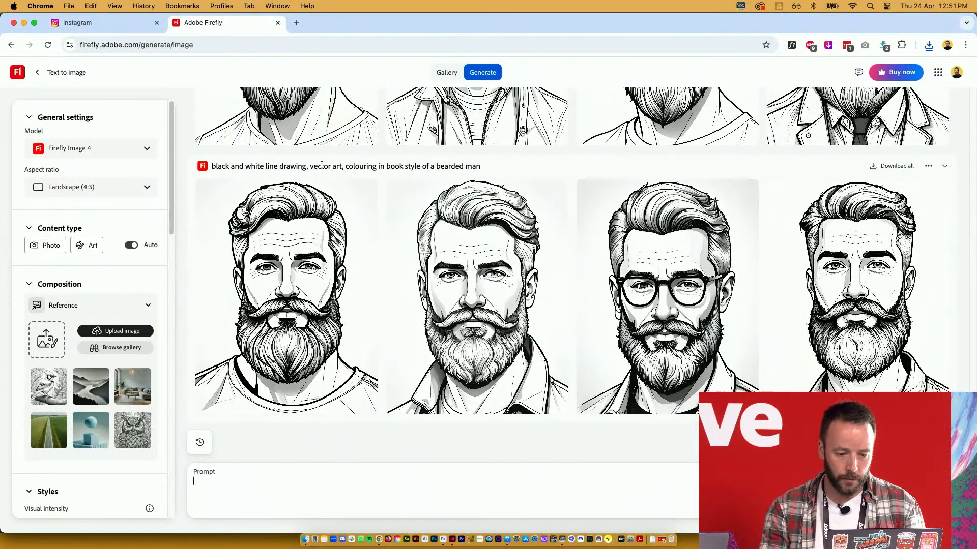
Generate 'detailed mandala flower pattern' line art using the bearded-man prompt's style words, then return to InDesign
drag(213, 166, 419, 168)
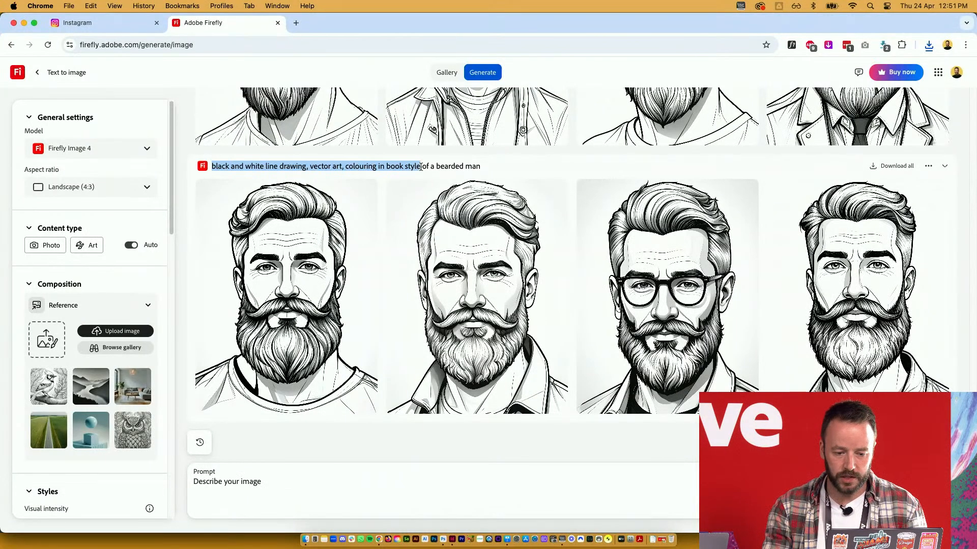
click(361, 480)
text(black and white line drawing, vector art, colouring in book style of)
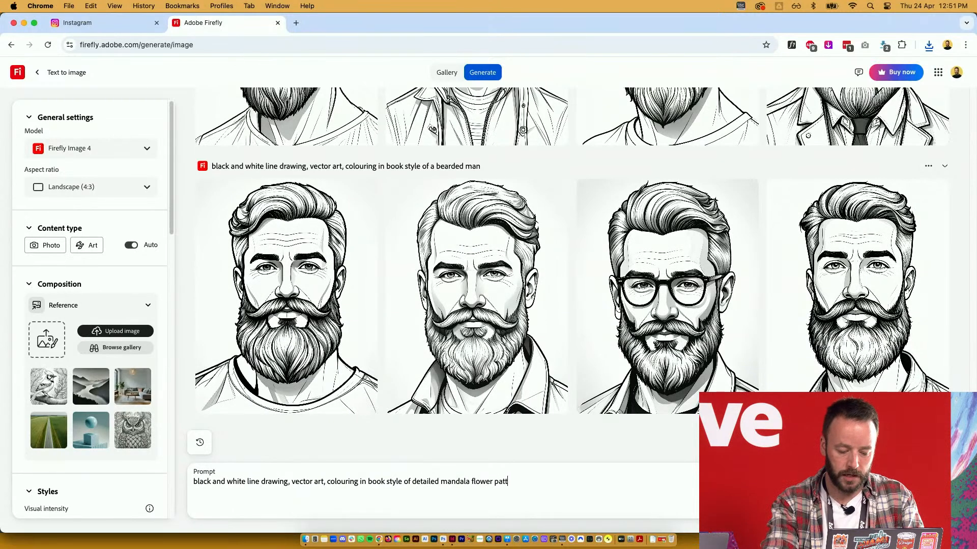
key(Return)
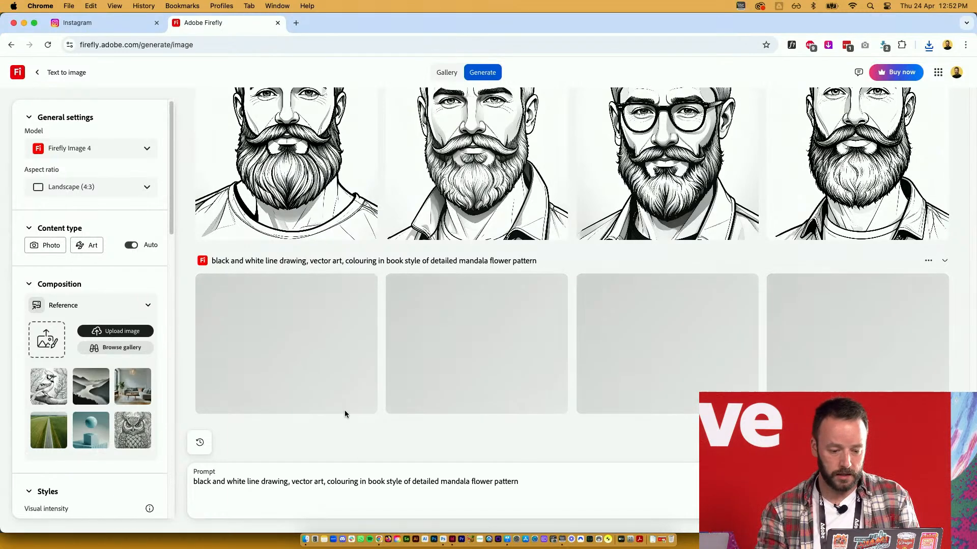
key(super+Tab)
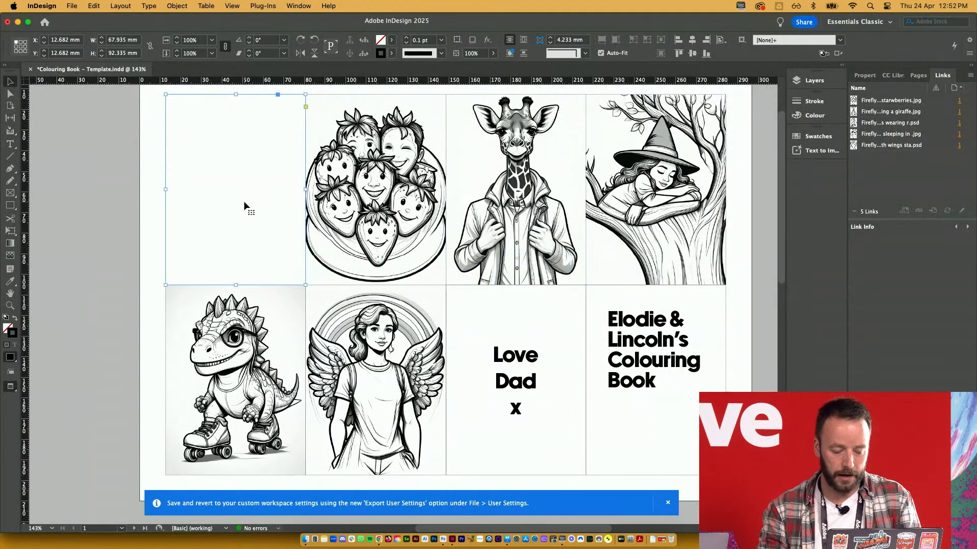
key(super+d)
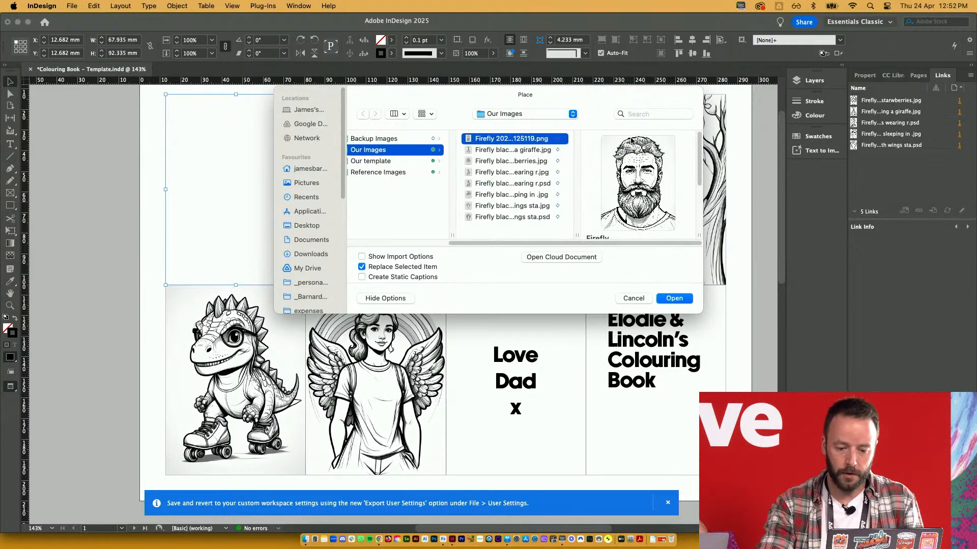
Place the bearded-man PNG in the top-left frame and save the first mandala image into Our Images
key(Return)
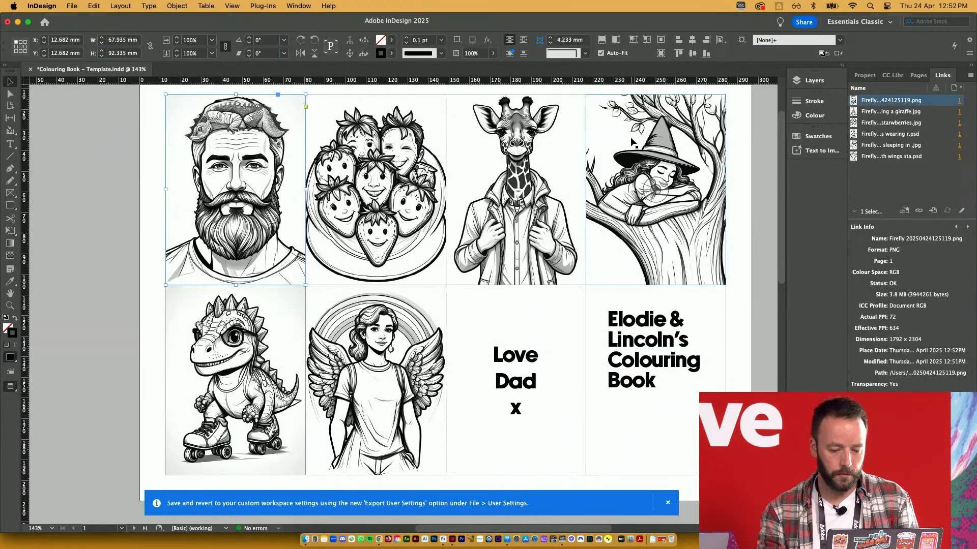
key(super+Tab)
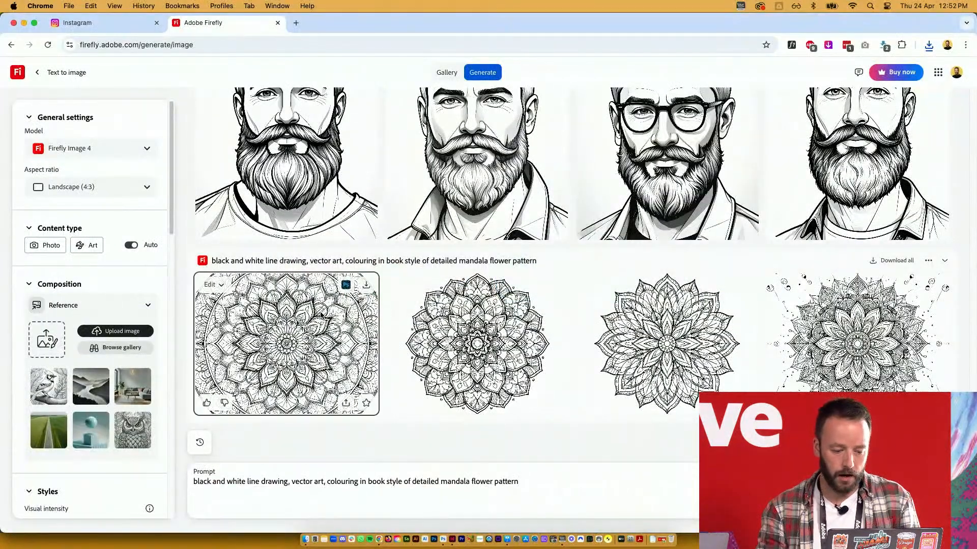
click(366, 285)
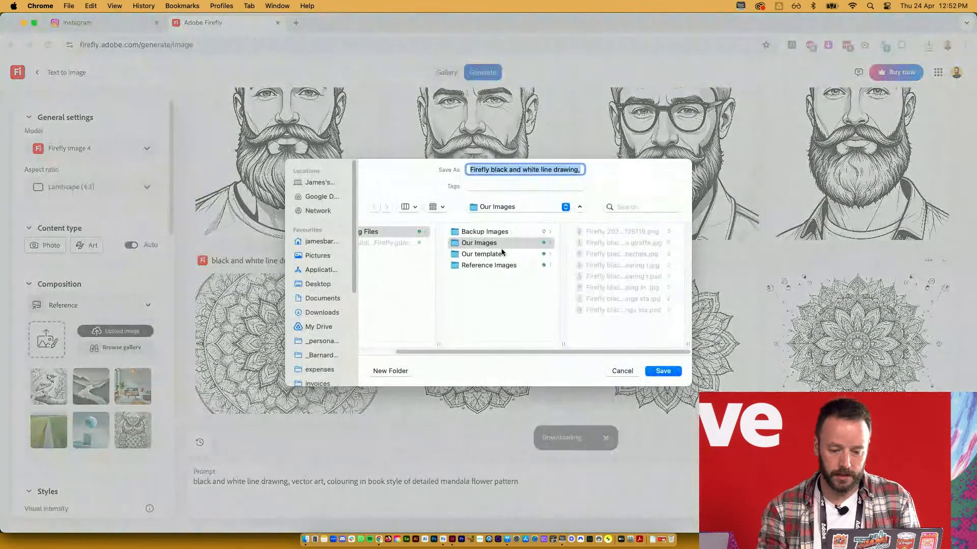
click(661, 371)
Place the mandala flower image onto blank page 2
key(super+Tab)
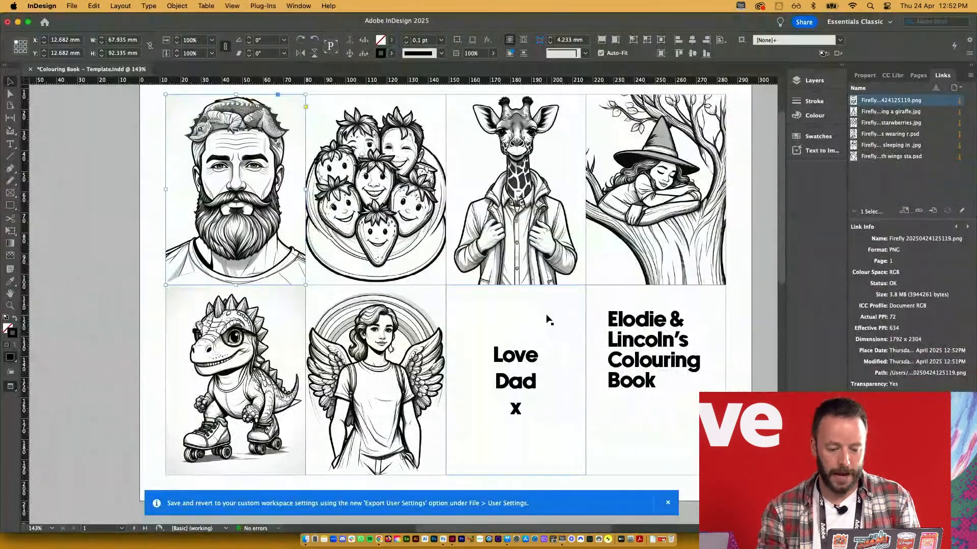
scroll(529, 323, down, 5)
drag(513, 397, 528, 242)
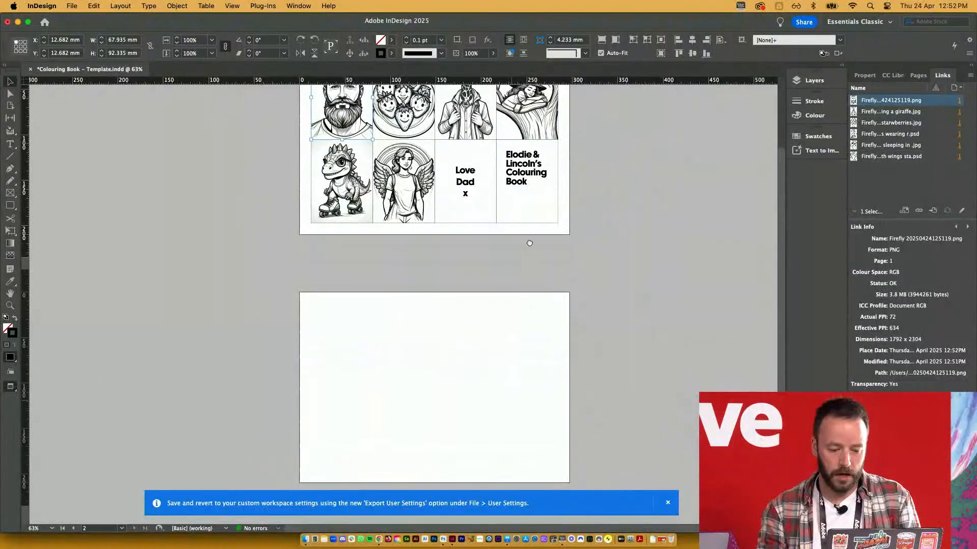
click(498, 334)
key(super+d)
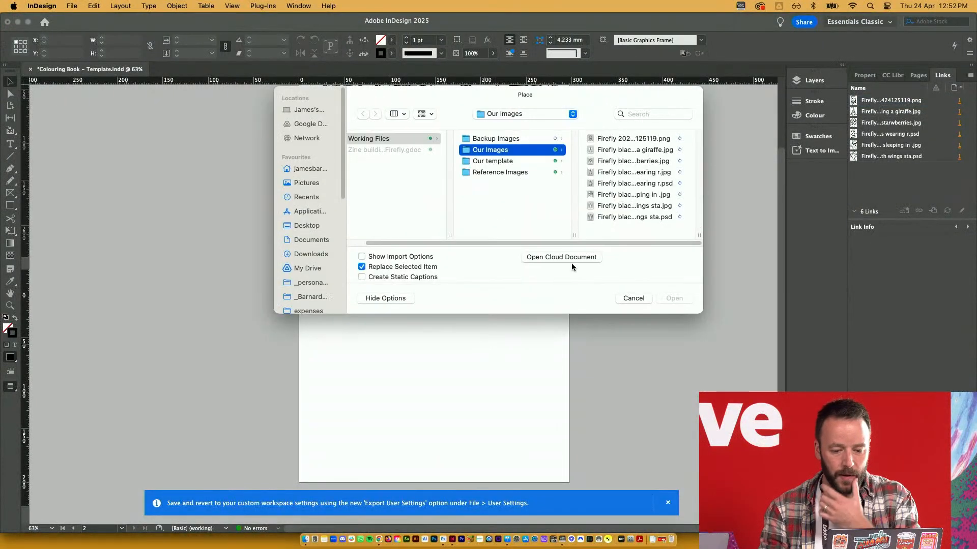
click(631, 194)
double_click(630, 194)
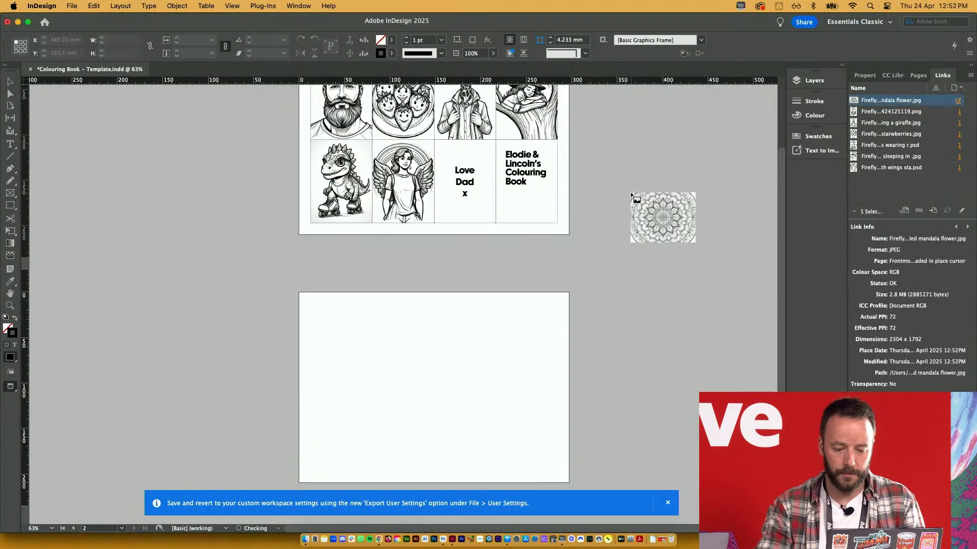
click(366, 353)
Centre the mandala horizontally and vertically on page 2
click(693, 40)
click(690, 53)
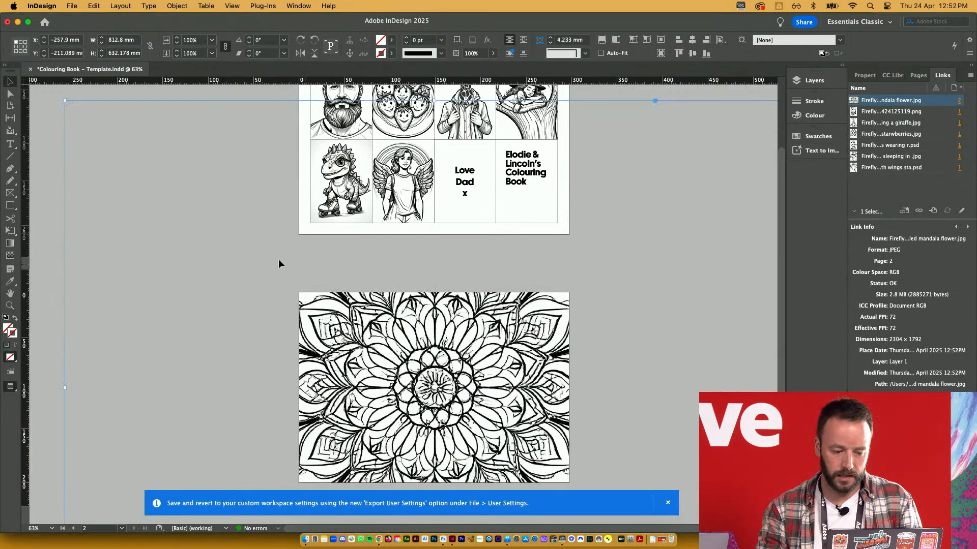
click(568, 280)
scroll(607, 259, up, 3)
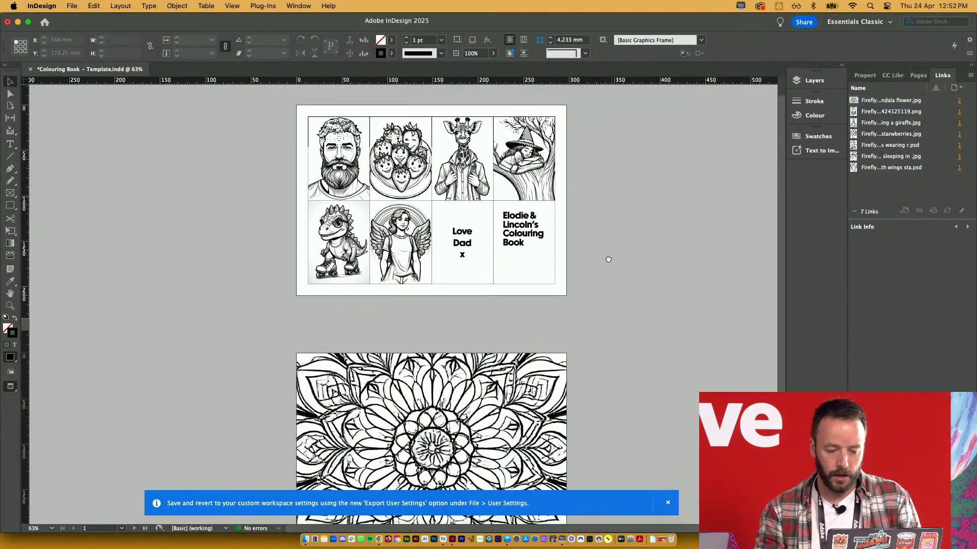
scroll(490, 239, up, 5)
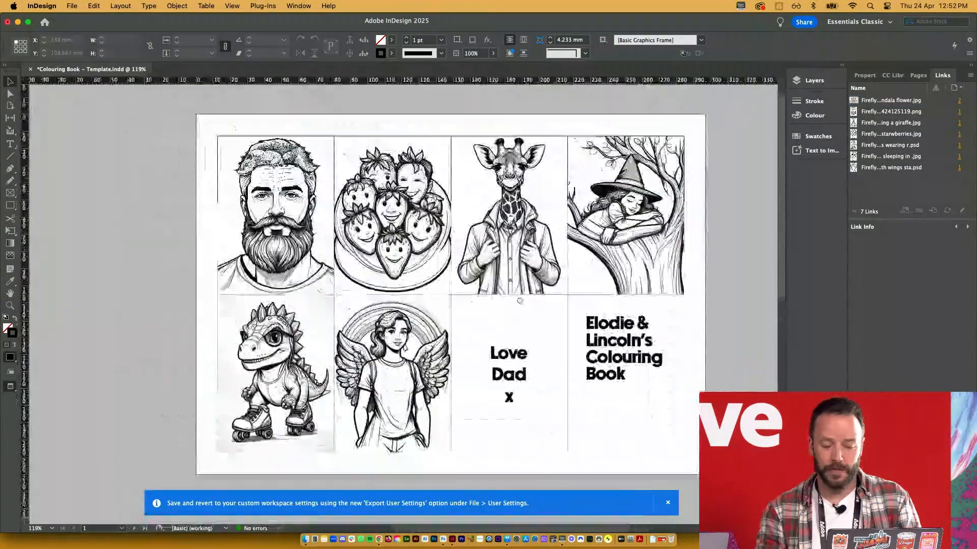
Rotate the four top-row drawings 180°, then paste a copy of the angel illustration
drag(519, 301, 496, 303)
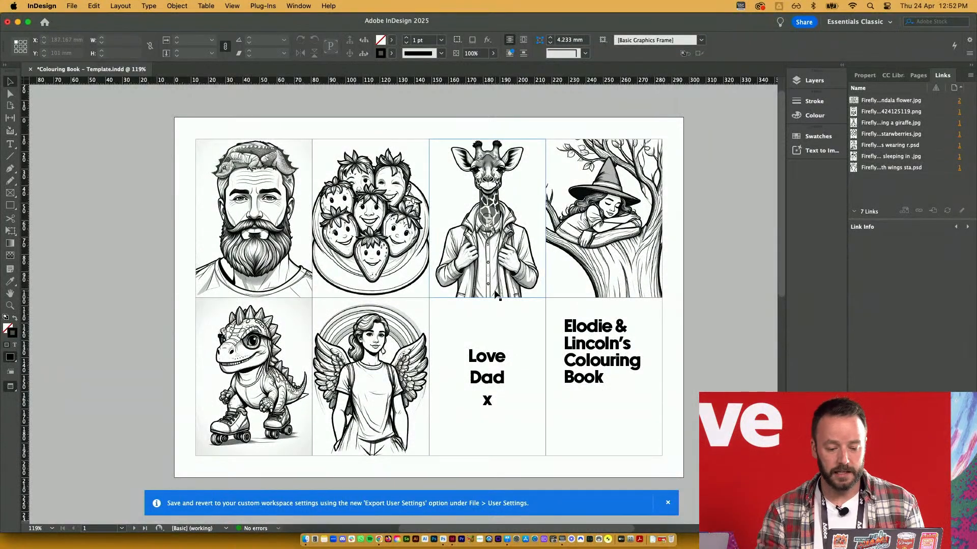
drag(231, 130, 592, 201)
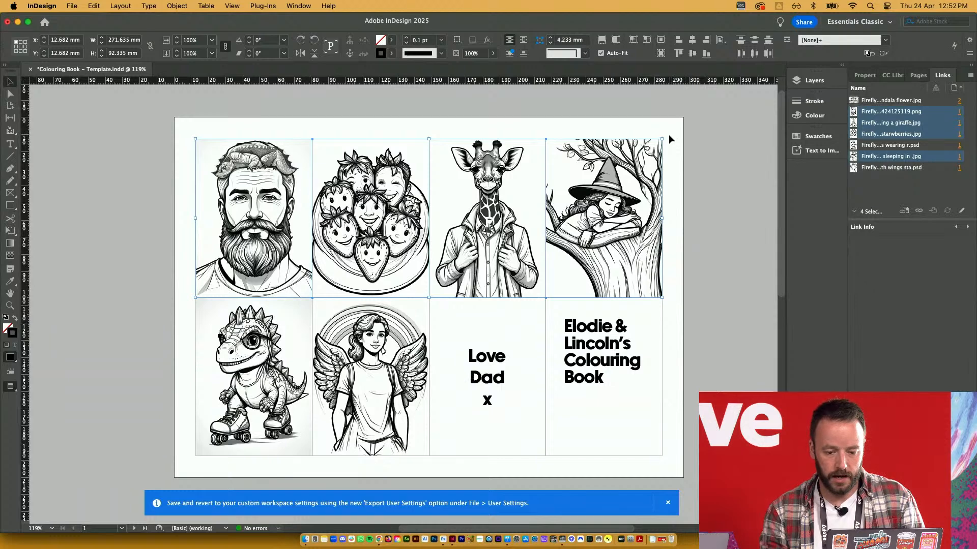
drag(669, 135, 247, 299)
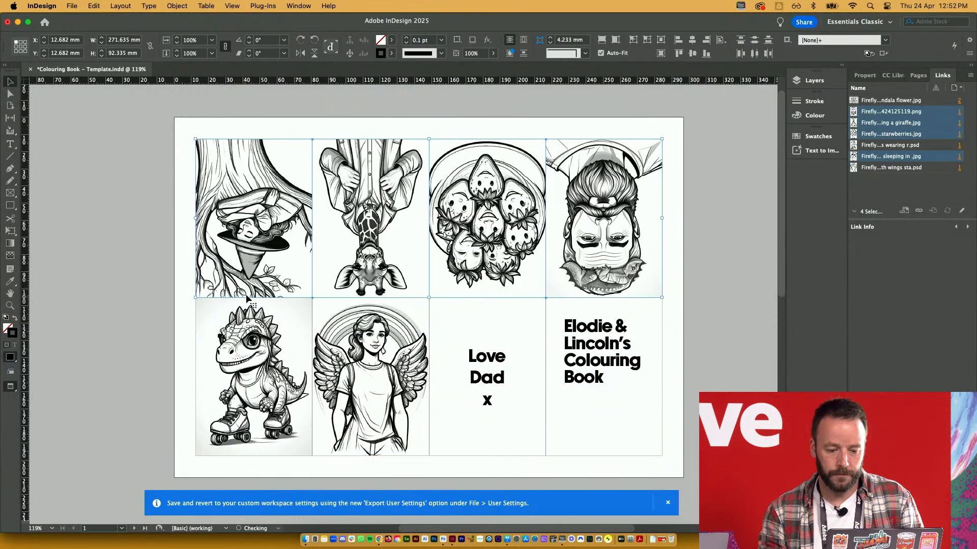
click(677, 184)
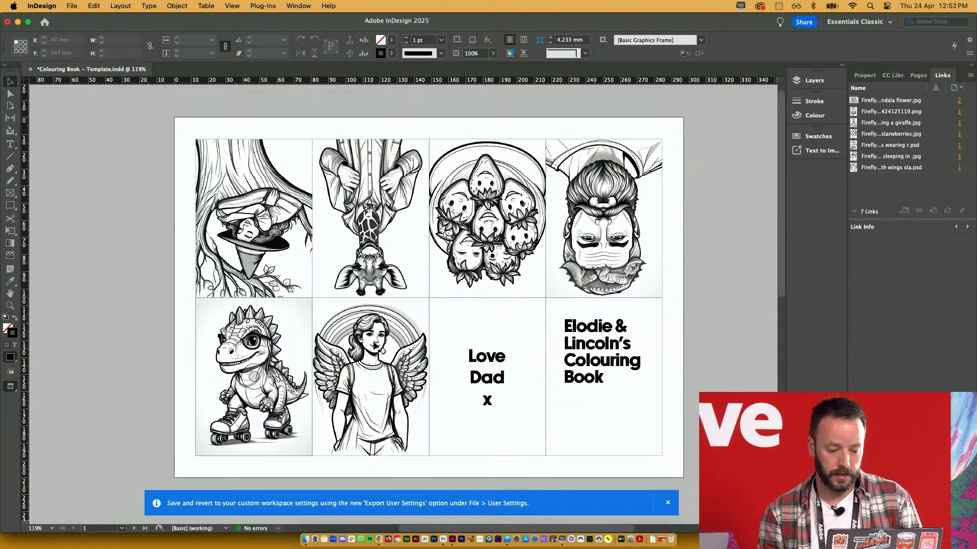
click(384, 333)
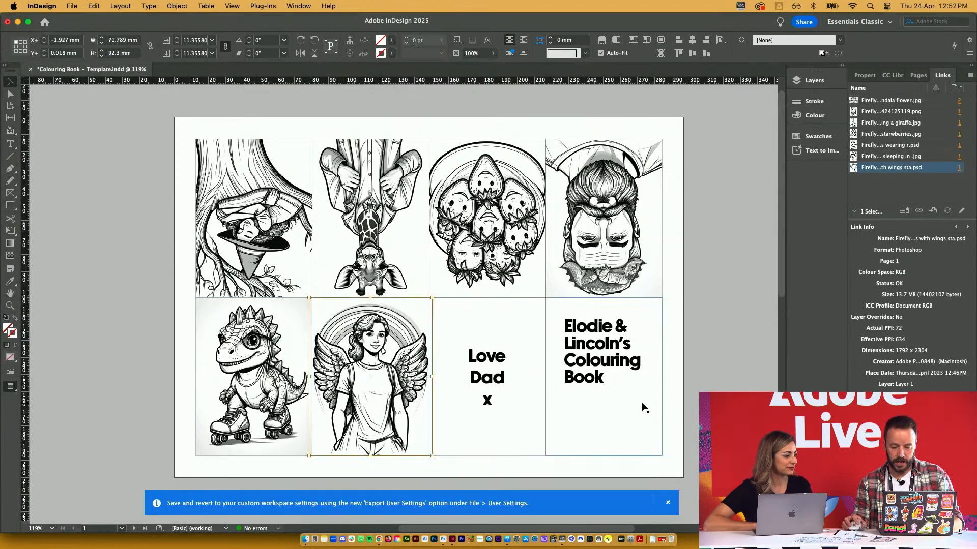
key(cmd+v)
Move the angel copy beneath the title in the bottom-right cell and scale it down with Free Transform
drag(400, 295, 649, 396)
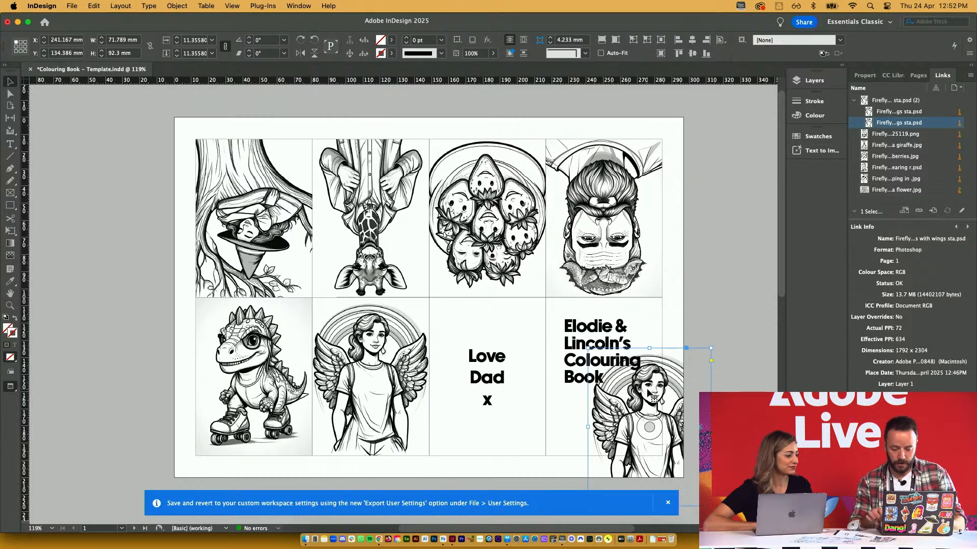
key(e)
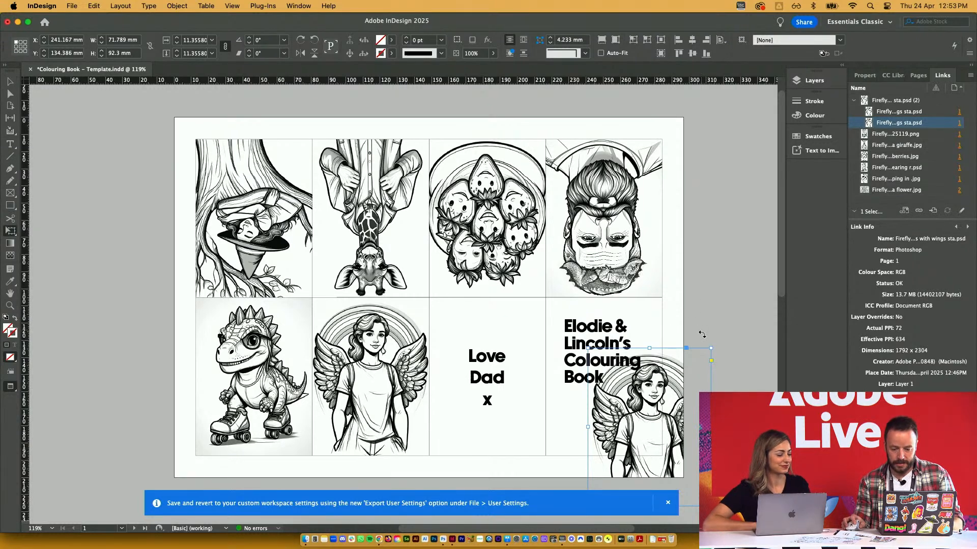
drag(712, 348, 683, 373)
key(v)
click(706, 400)
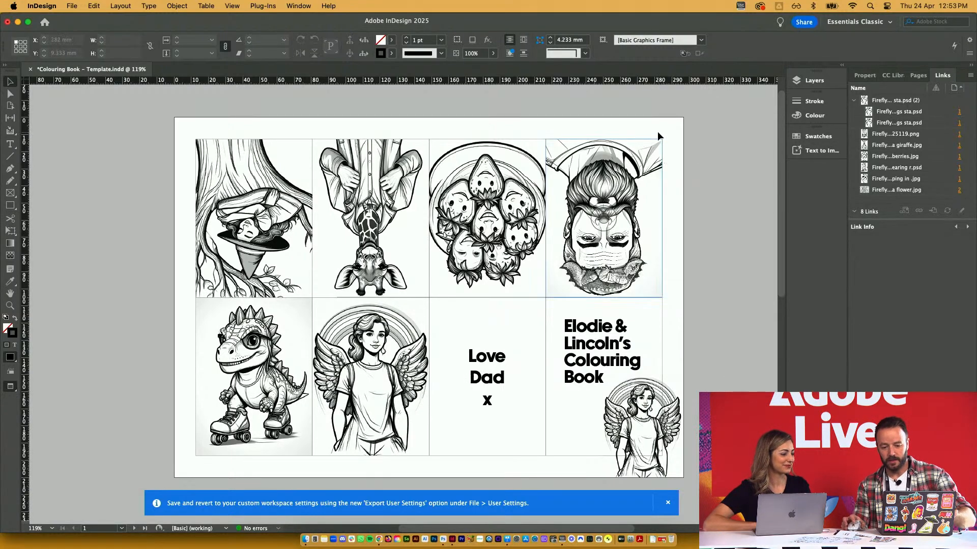
scroll(702, 277, down, 10)
scroll(703, 275, up, 2)
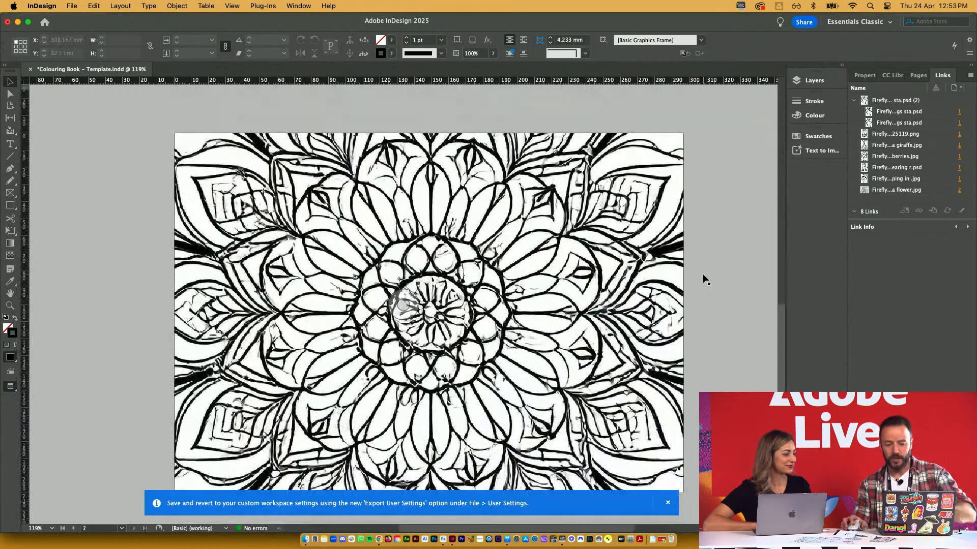
scroll(703, 274, up, 10)
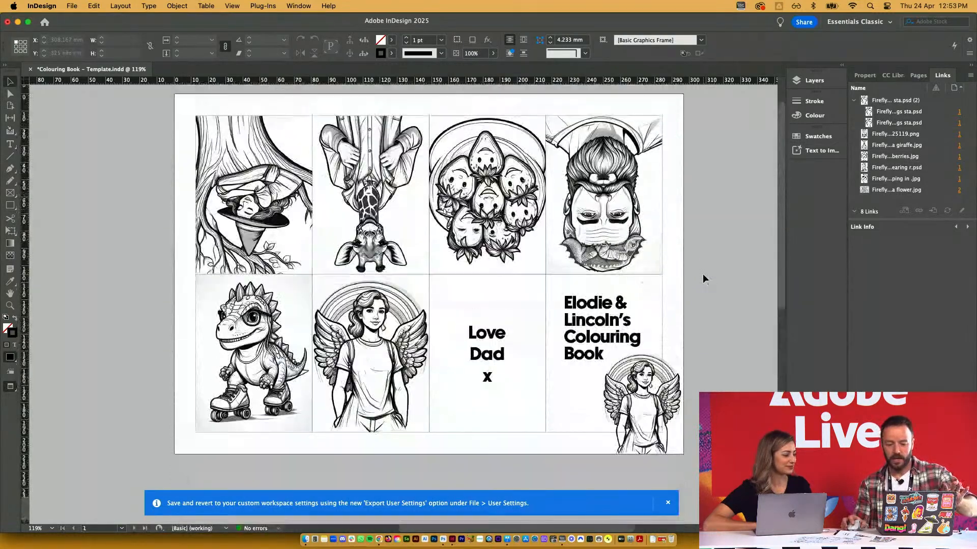